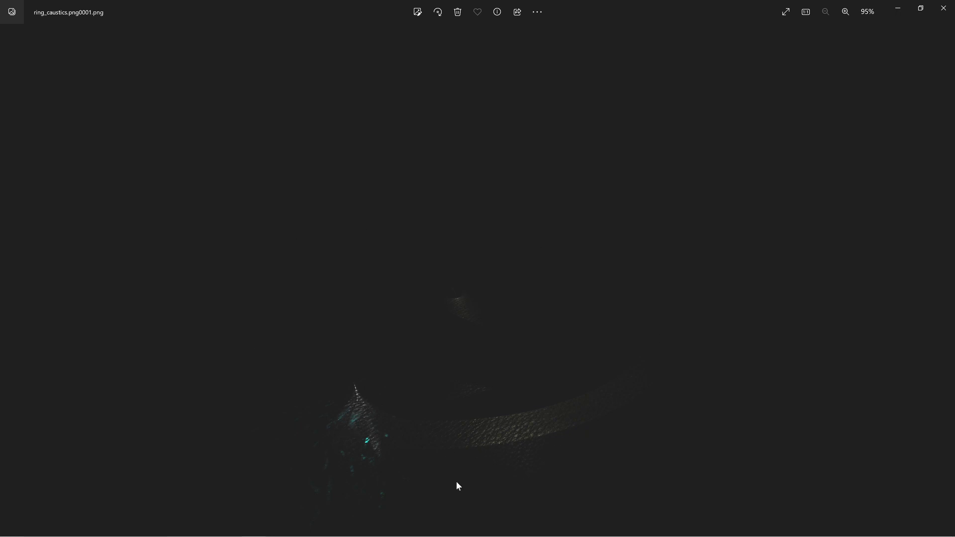
Compare ring_main.png with ring_comp.png in Photos, then close the viewer
click(942, 8)
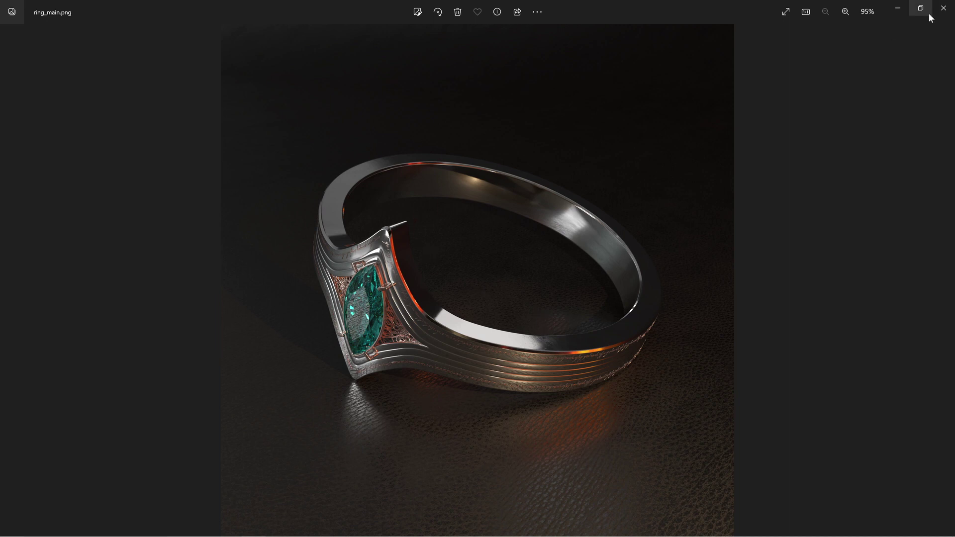
key(Right)
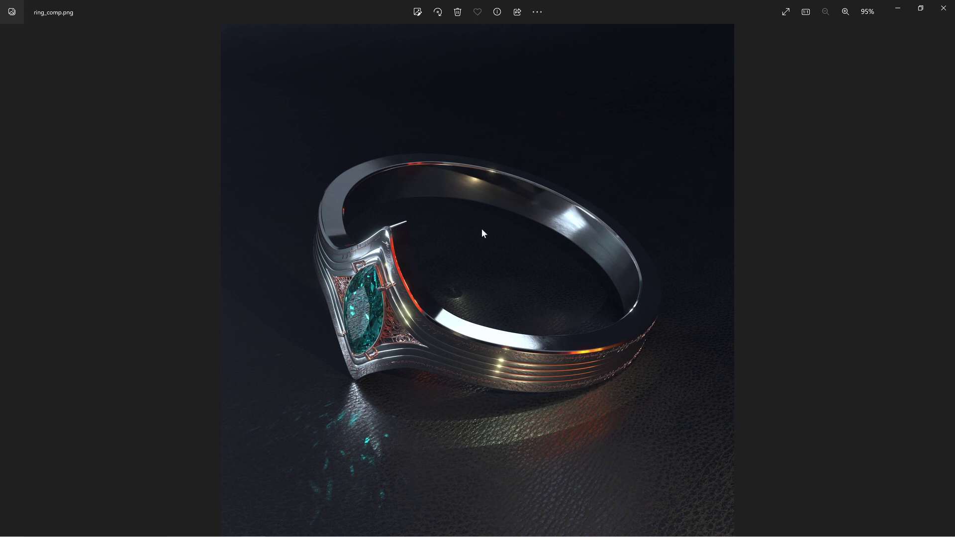
click(945, 7)
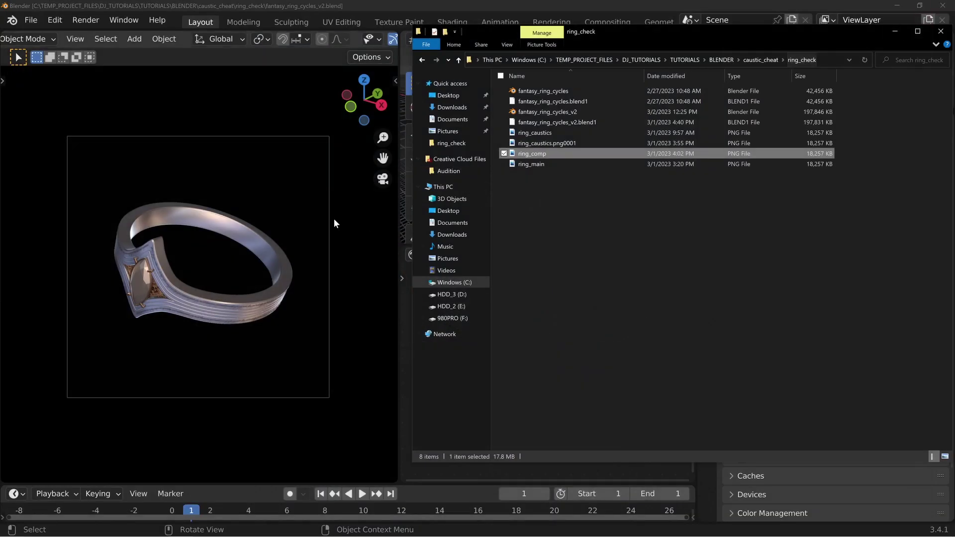
Collapse Light Paths and Denoiser, then show the View Layer's LuxCore AOVs with the Caustic pass
click(471, 6)
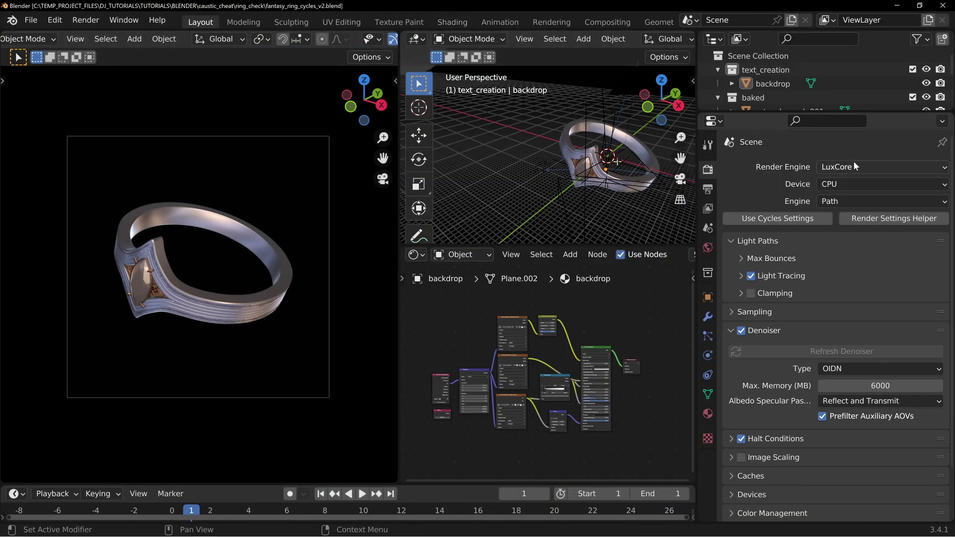
click(752, 241)
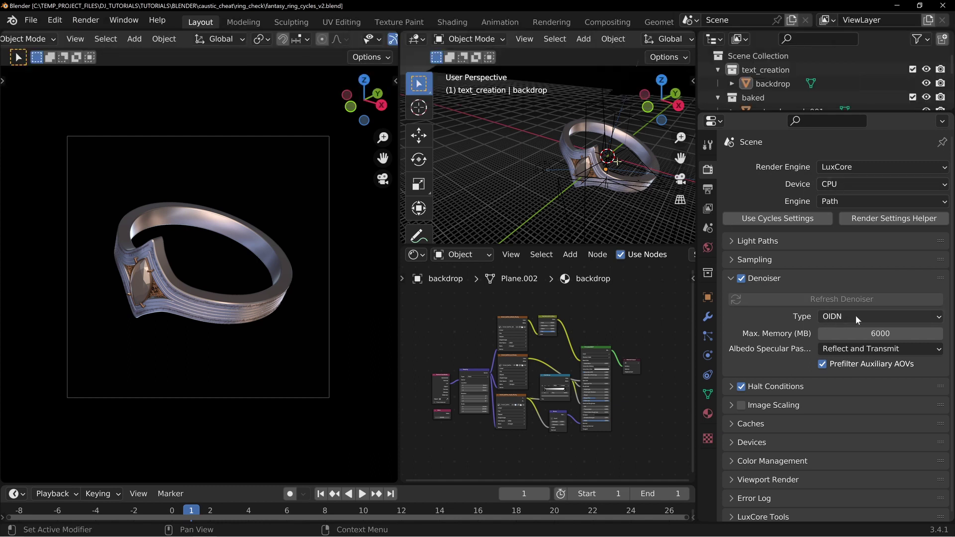
click(769, 282)
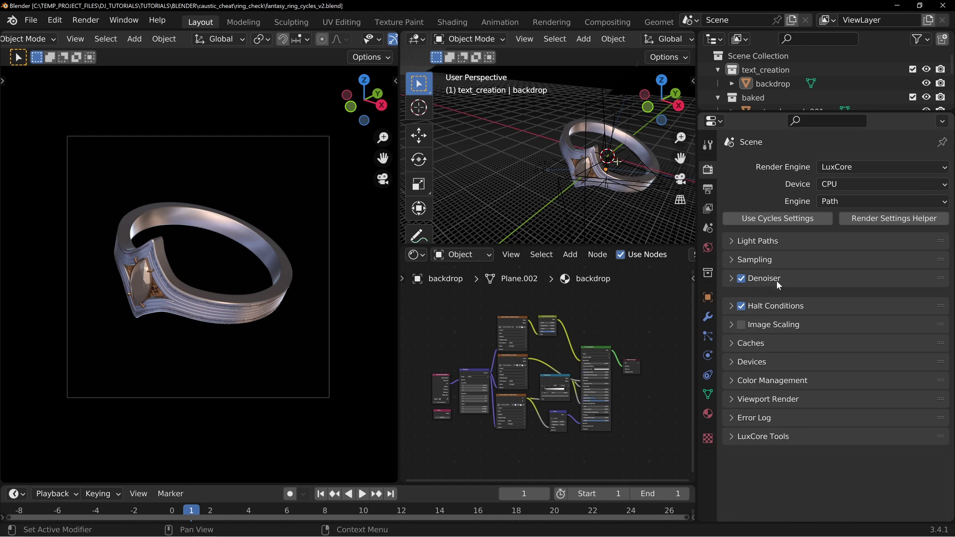
click(707, 209)
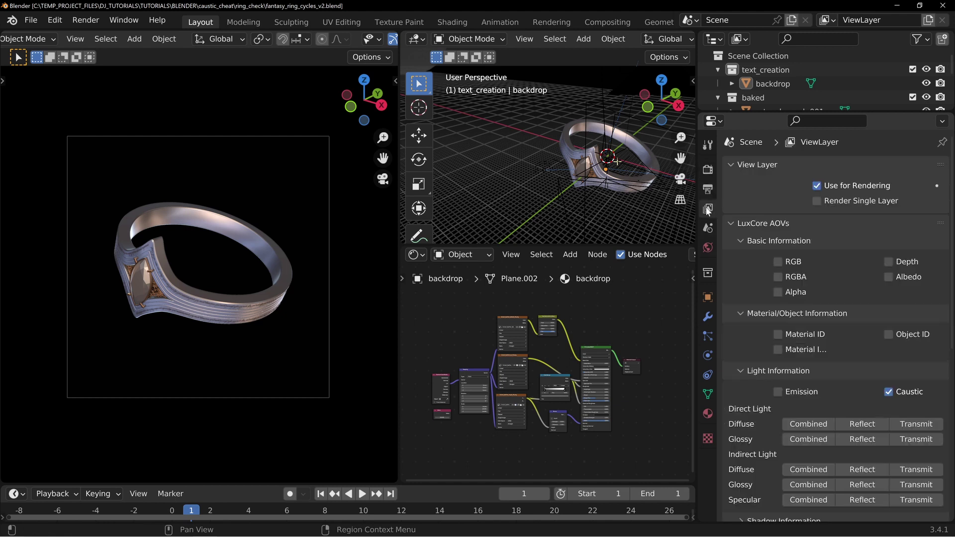
Switch the Properties editor back to the LuxCore Render properties
click(888, 391)
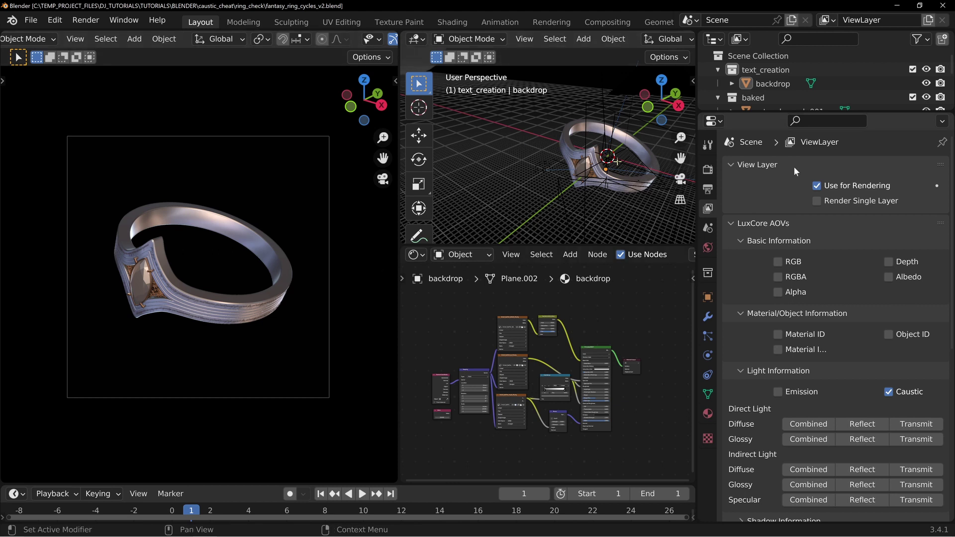
click(707, 170)
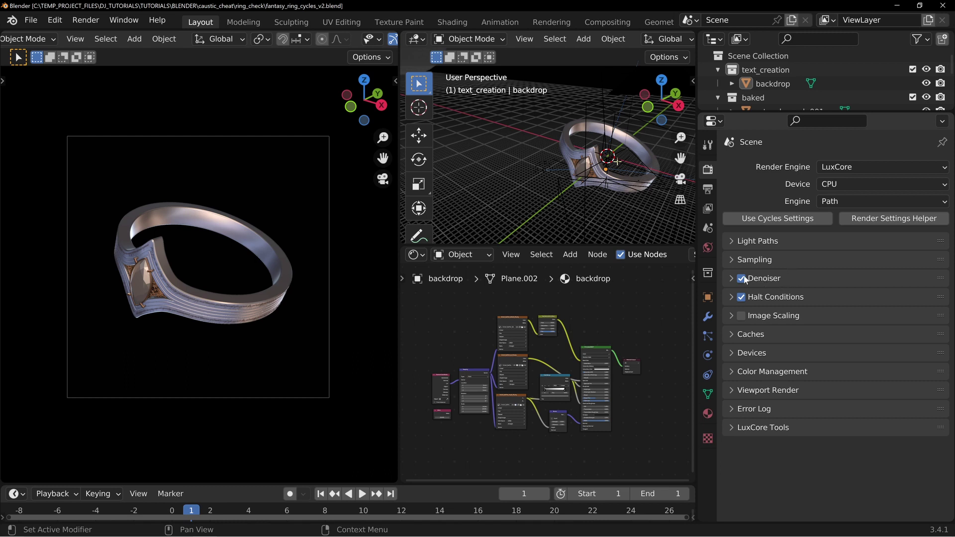
Check the Halt Conditions render time and the Caches settings
click(774, 297)
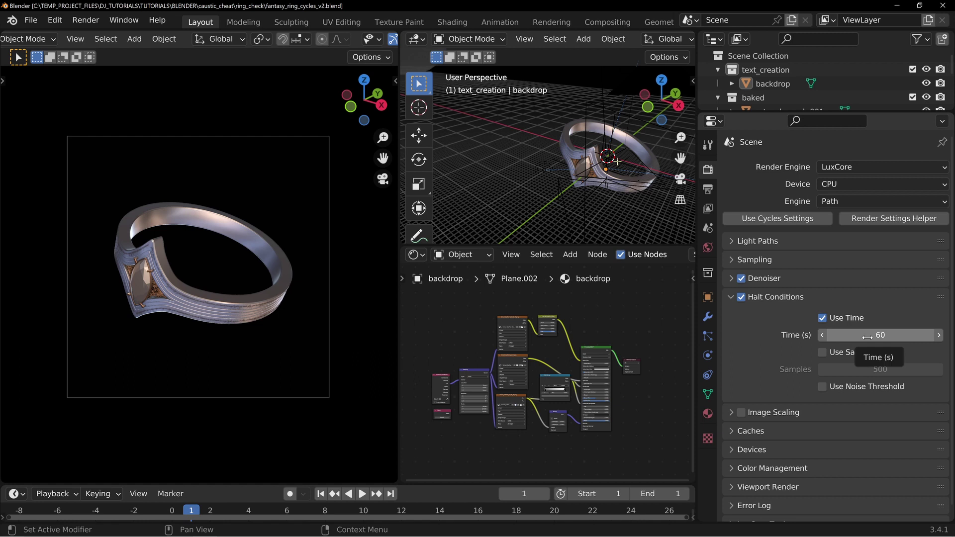
click(787, 301)
click(781, 334)
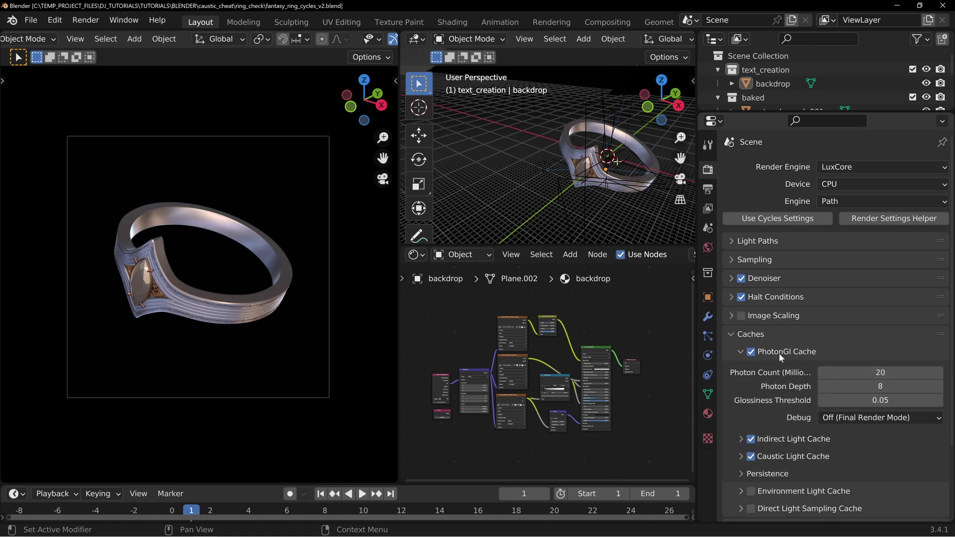
click(753, 336)
Set the Sampling pattern to Cache-friendly with the Random sampler at 32 samples per pass
click(795, 262)
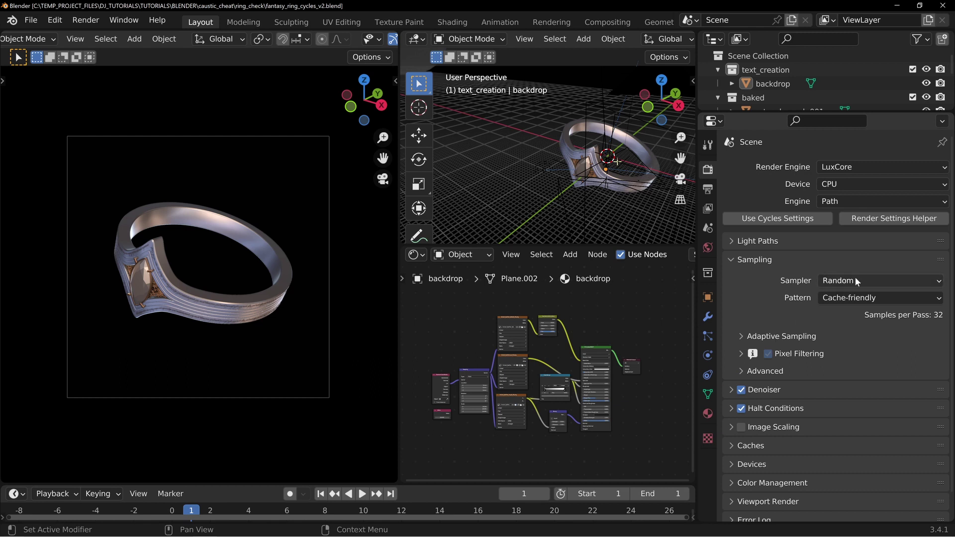
click(855, 299)
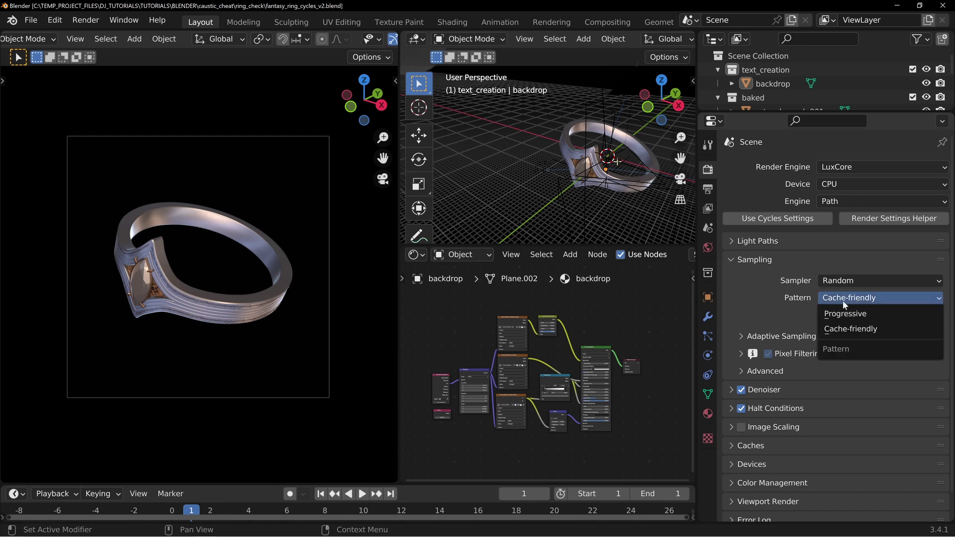
click(856, 330)
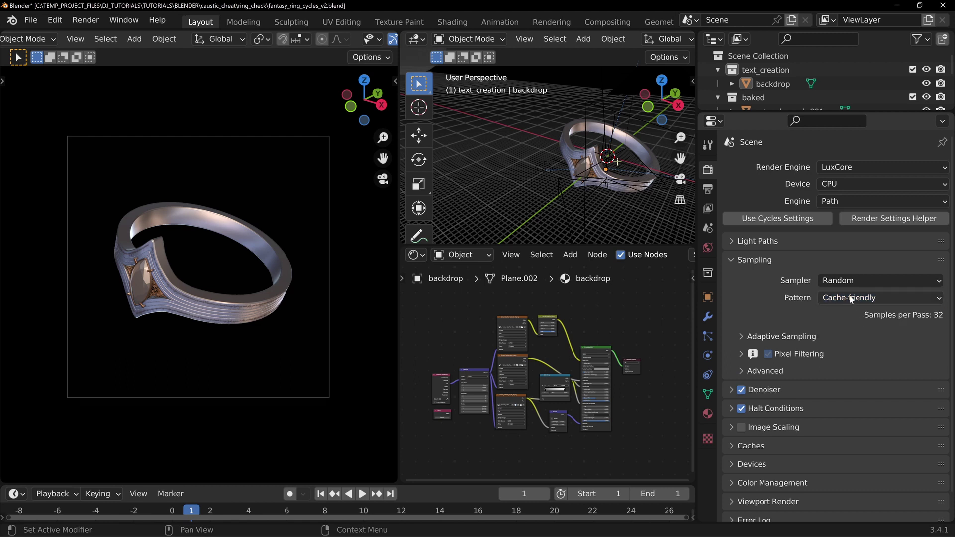
click(780, 336)
click(780, 335)
click(766, 370)
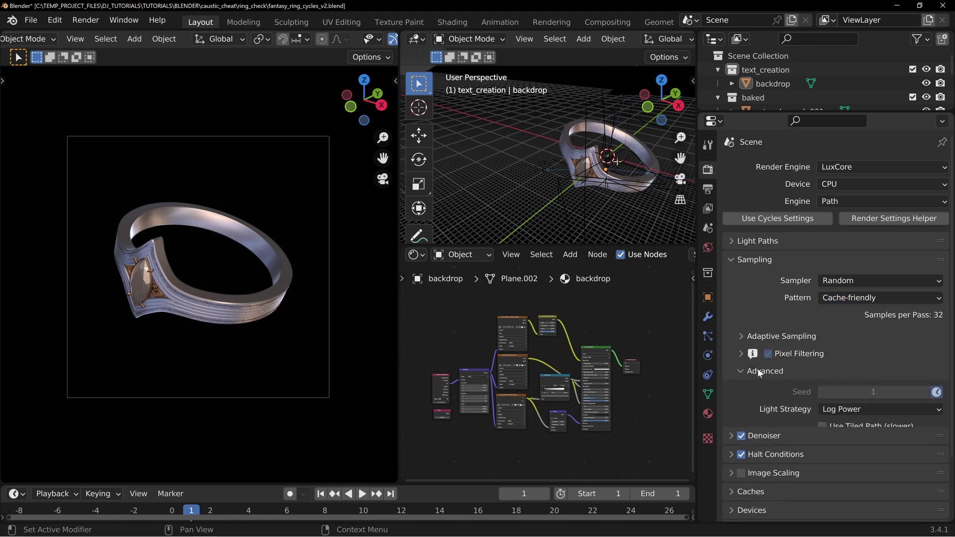
click(805, 367)
scroll(778, 392, down, 1)
scroll(779, 396, down, 1)
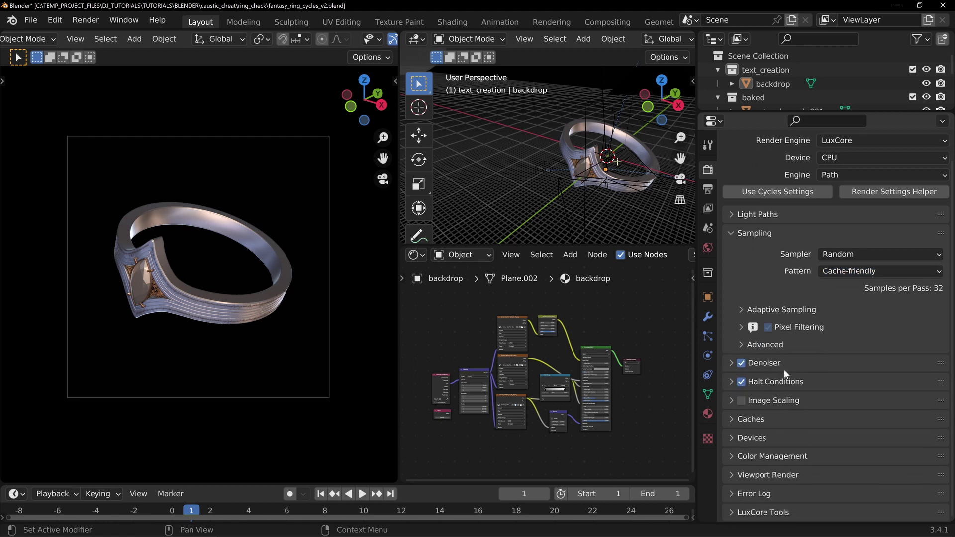
Review Light Paths max bounces (depth 32, diffuse 1, glossy 1, specular 32) and widen the views
click(765, 233)
click(801, 243)
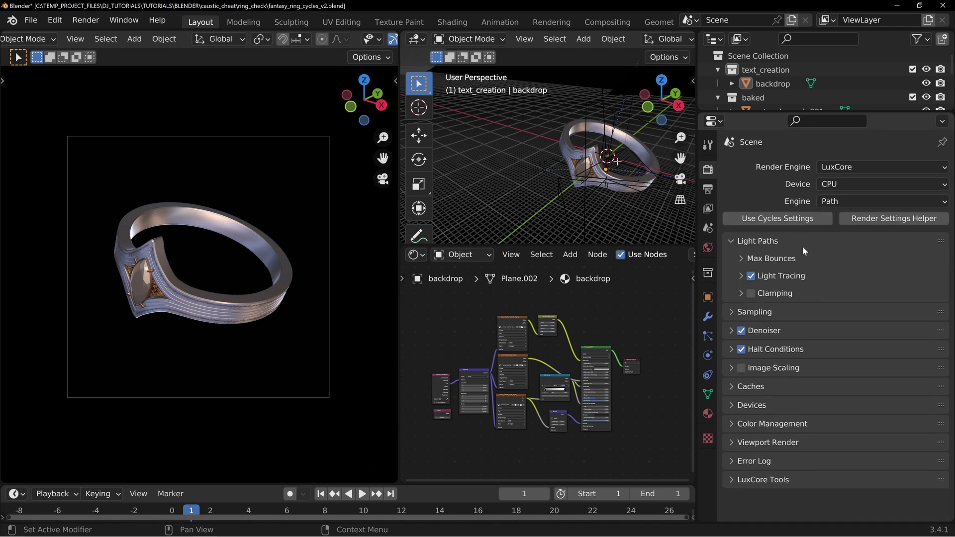
click(785, 275)
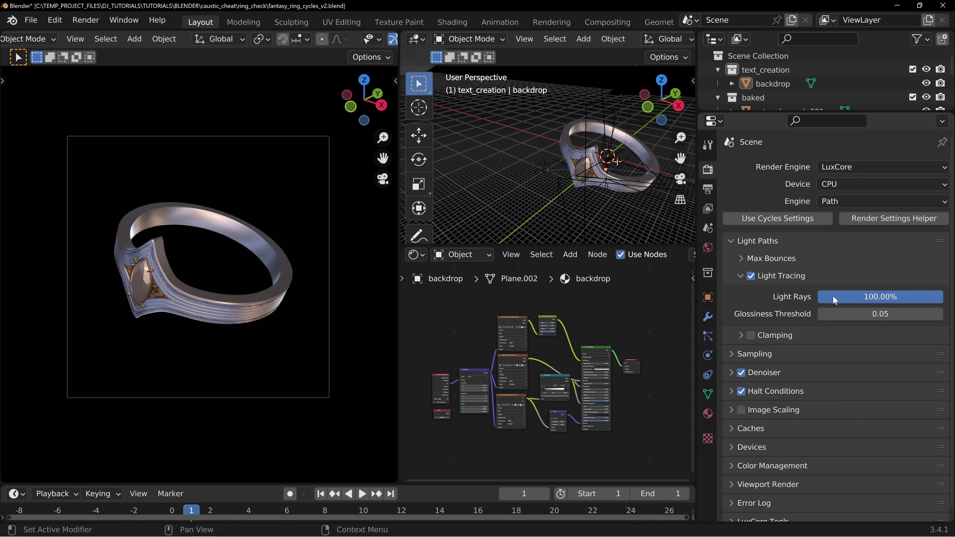
click(797, 276)
click(776, 259)
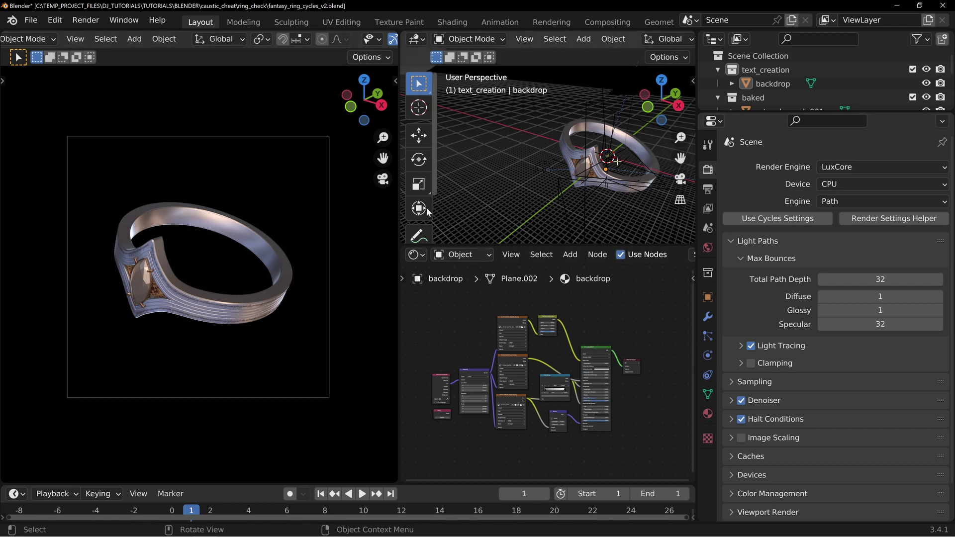
drag(696, 201, 754, 209)
click(412, 256)
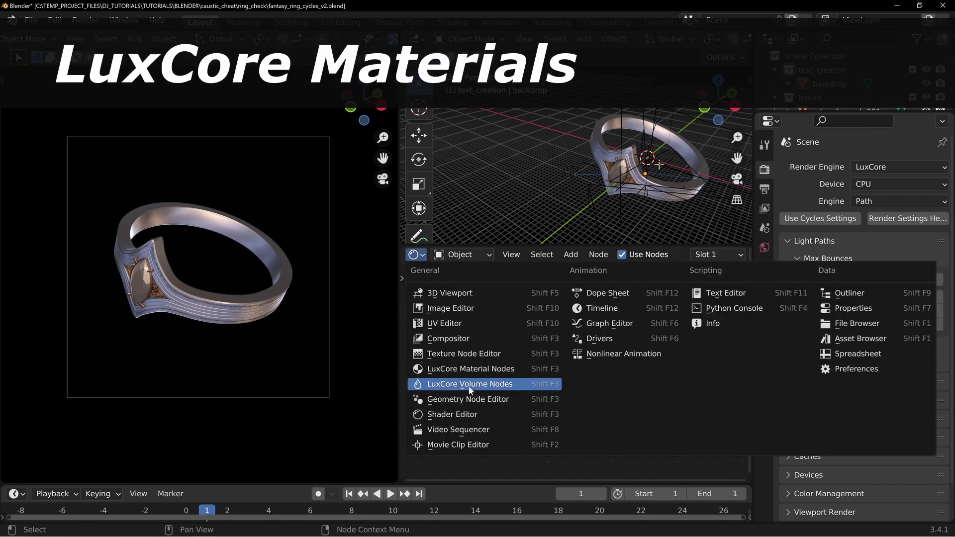
Switch the lower node area to the LuxCore Material Nodes editor
click(428, 416)
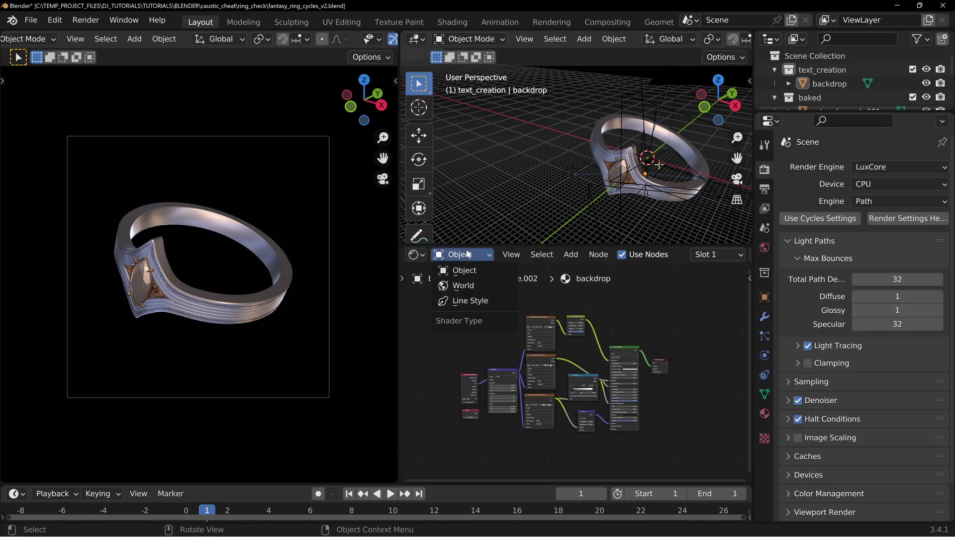
click(418, 257)
click(418, 257)
click(418, 257)
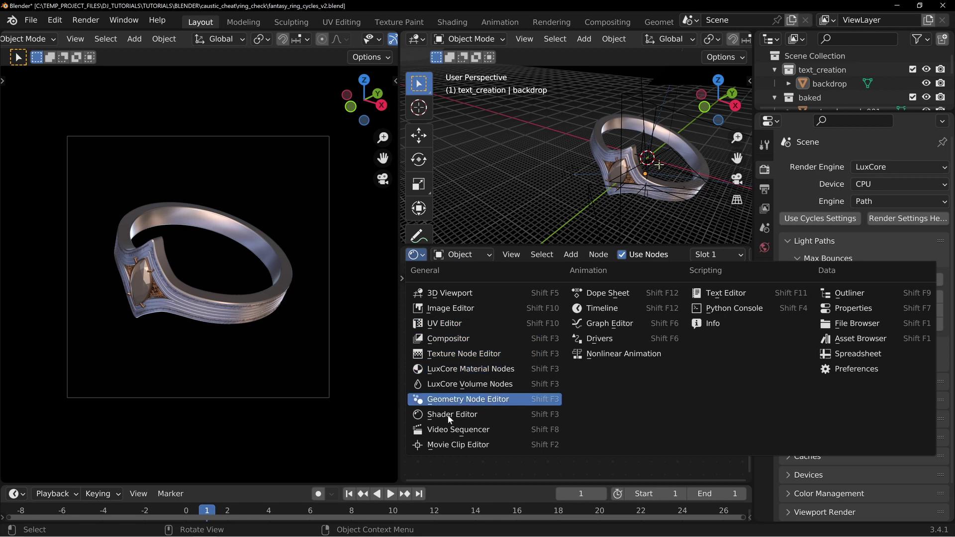
click(514, 473)
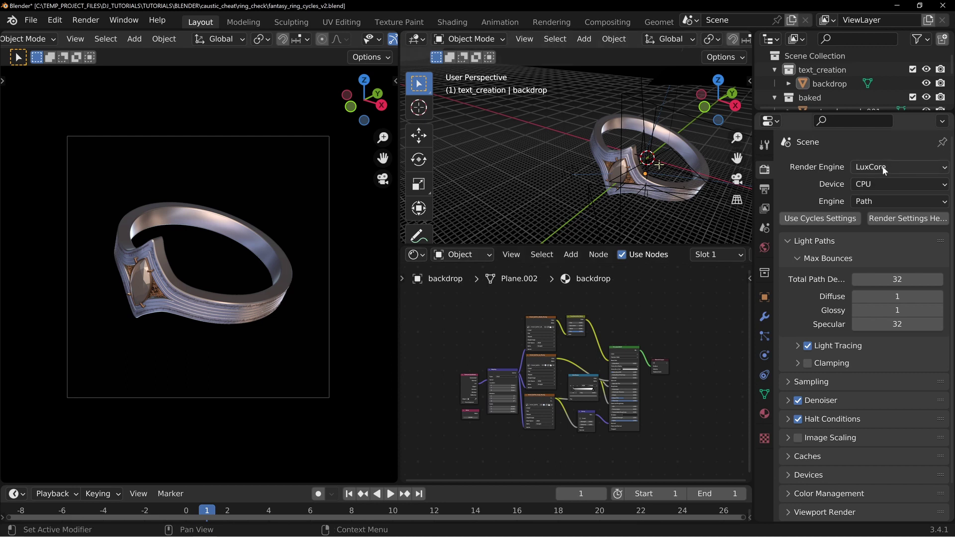
click(418, 256)
click(462, 300)
Zoom in on the brown_leather image texture, normal map and ColorRamp nodes
middle_drag(491, 368, 440, 341)
scroll(530, 386, up, 7)
middle_drag(469, 377, 565, 360)
scroll(565, 359, up, 8)
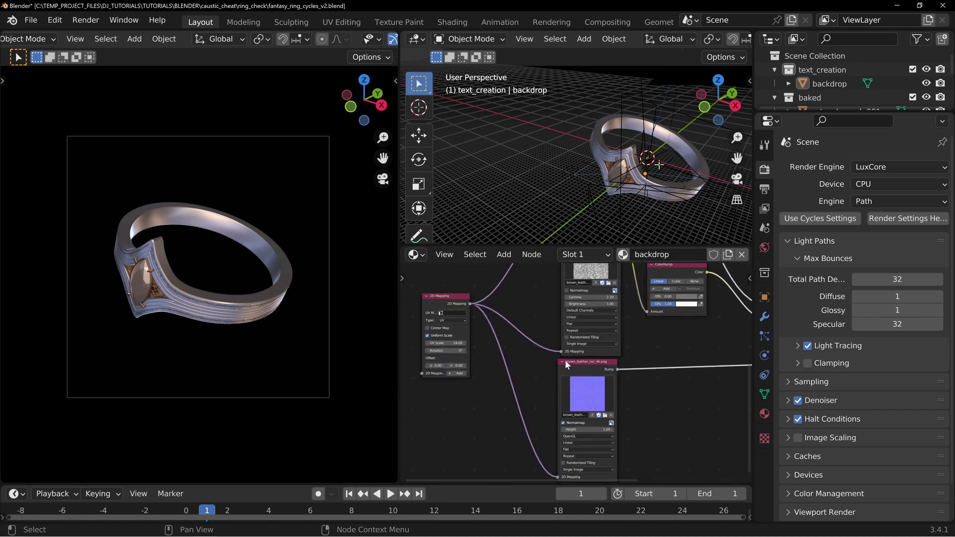
middle_drag(668, 301, 593, 446)
middle_drag(518, 390, 575, 367)
scroll(574, 368, up, 7)
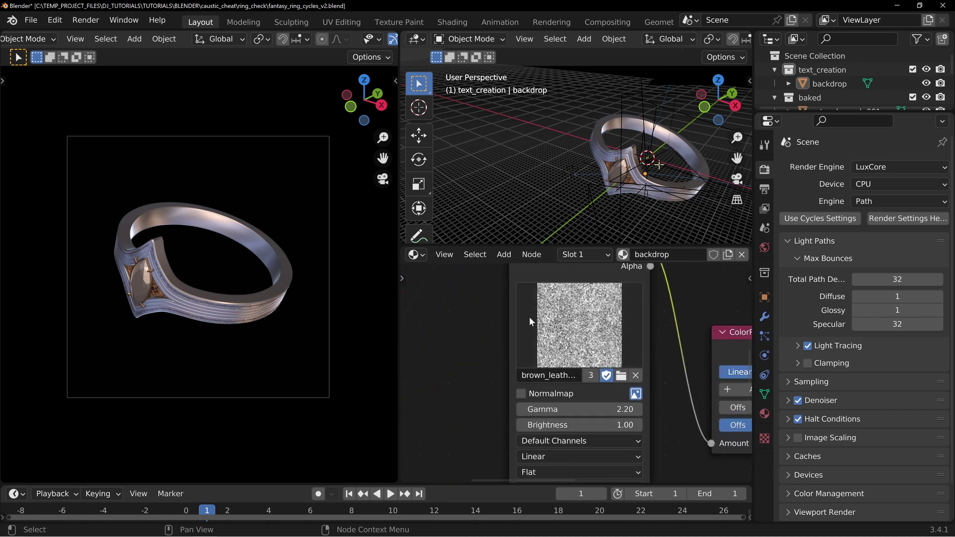
Preview the left viewport in Rendered shading and inspect the ring's cyan caustics on the leather
key(z)
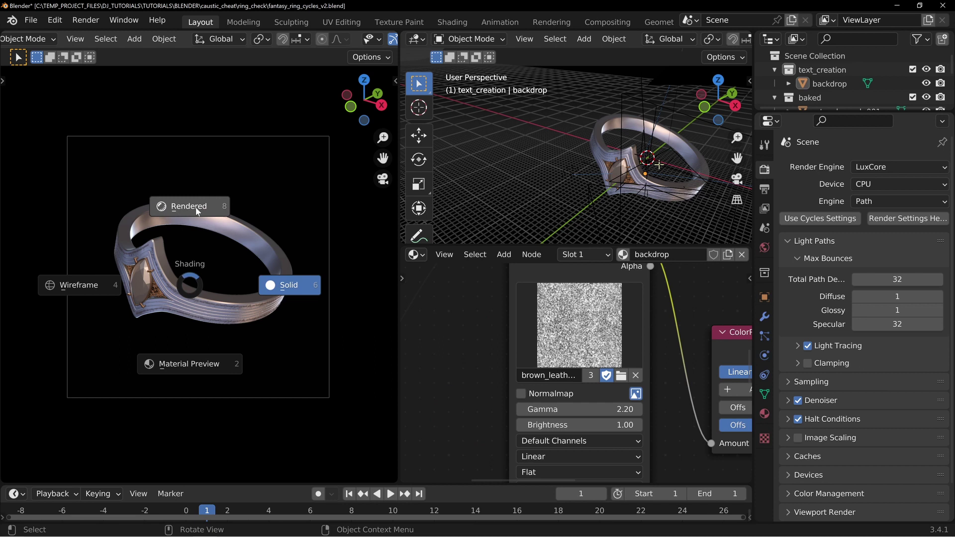
click(198, 209)
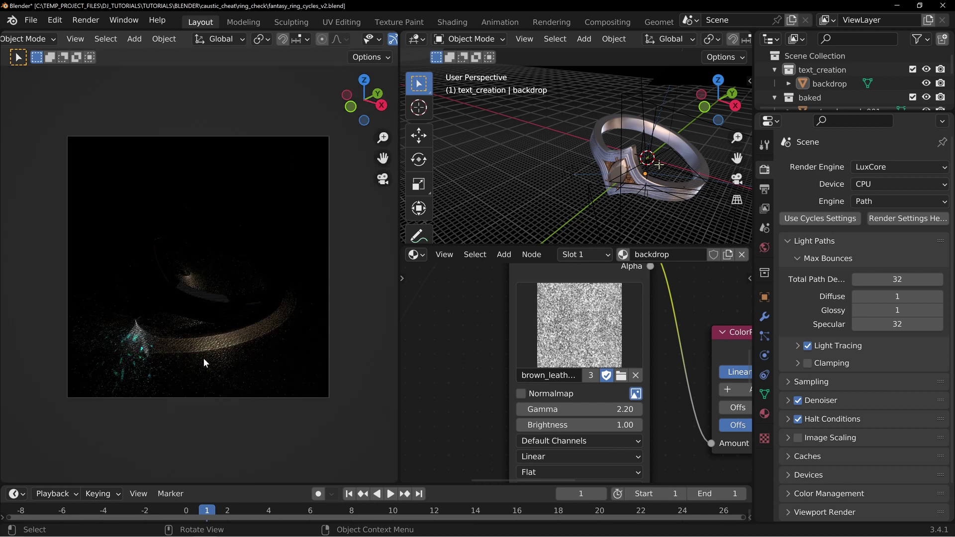
key(z)
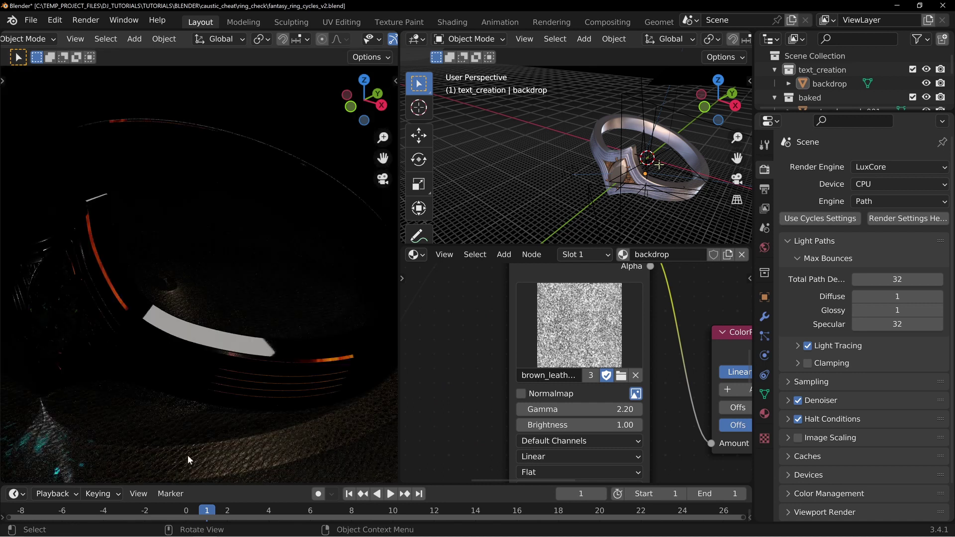
shift+middle_drag(154, 433, 242, 322)
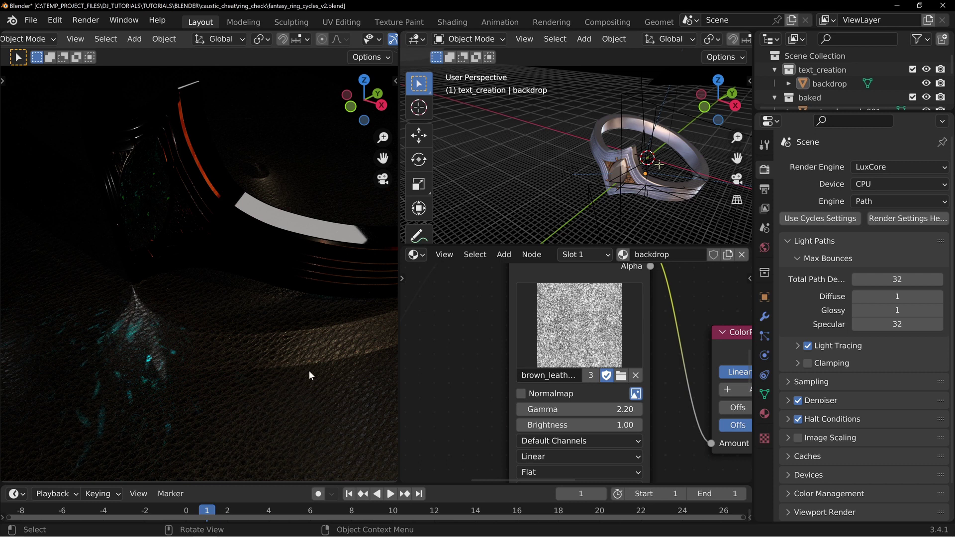
scroll(239, 270, down, 8)
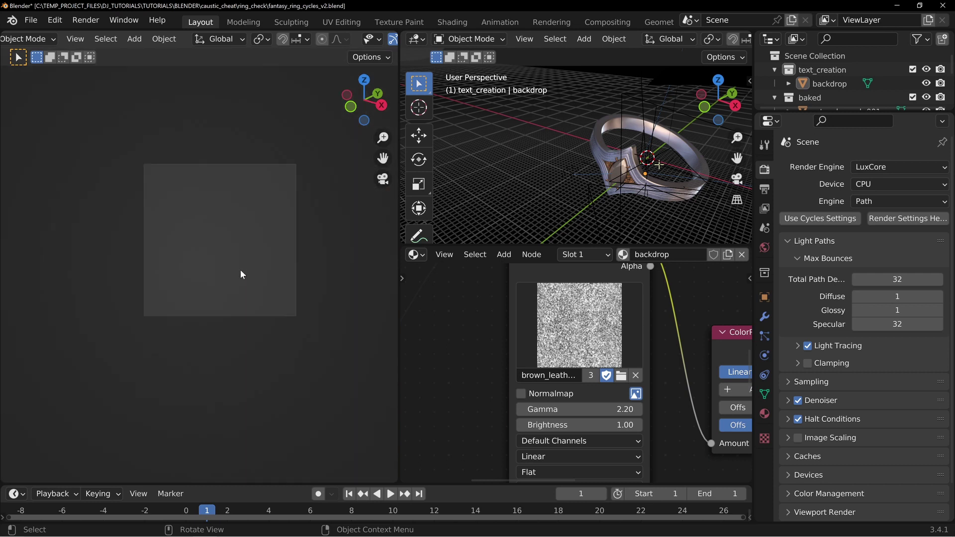
scroll(242, 248, up, 2)
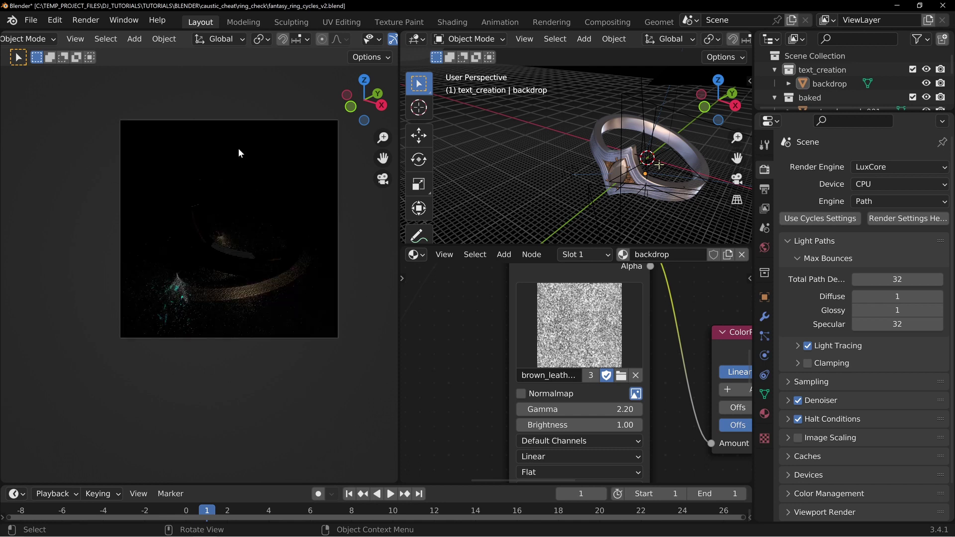
middle_drag(704, 329, 605, 391)
scroll(605, 391, down, 5)
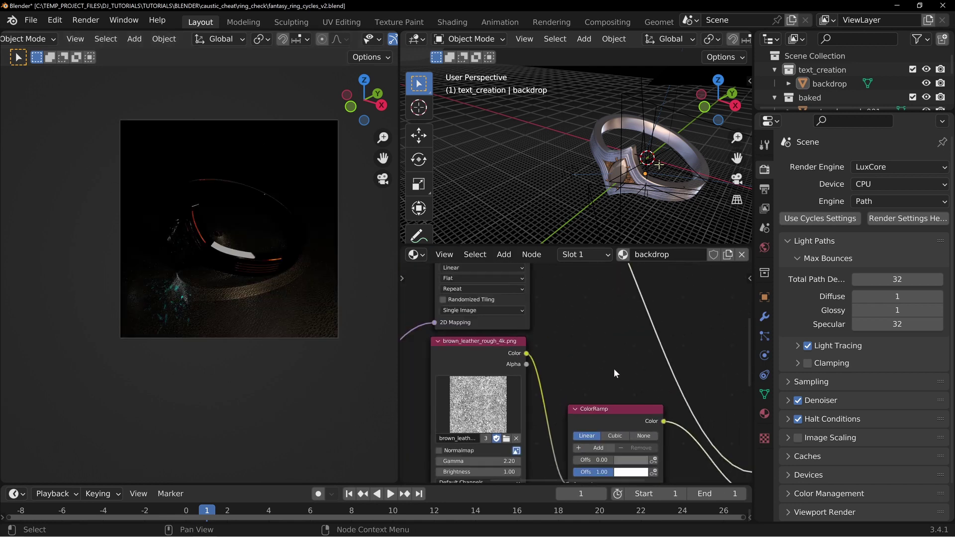
Reposition the Matte Material node and connect it to the Material Output instead of Disney
scroll(576, 348, up, 2)
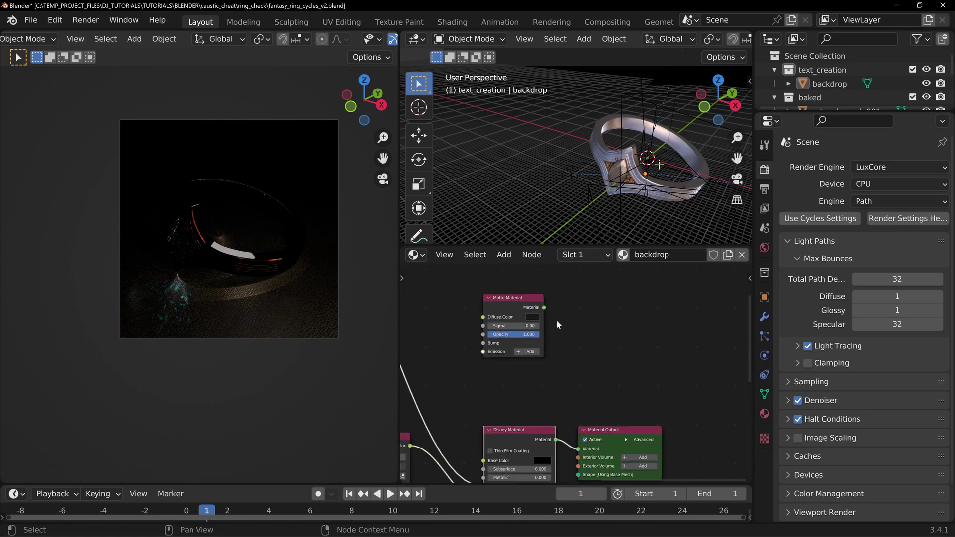
drag(481, 327, 480, 340)
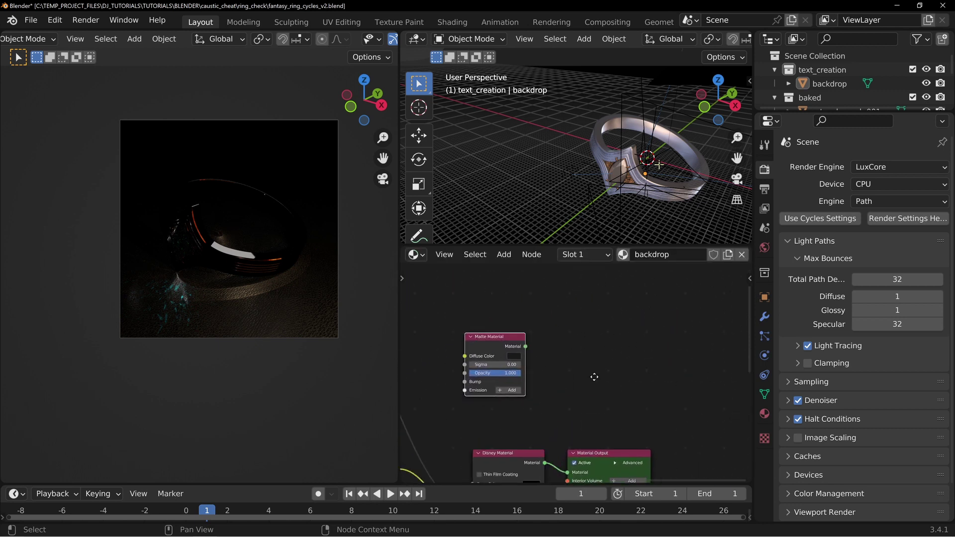
middle_drag(481, 324, 449, 300)
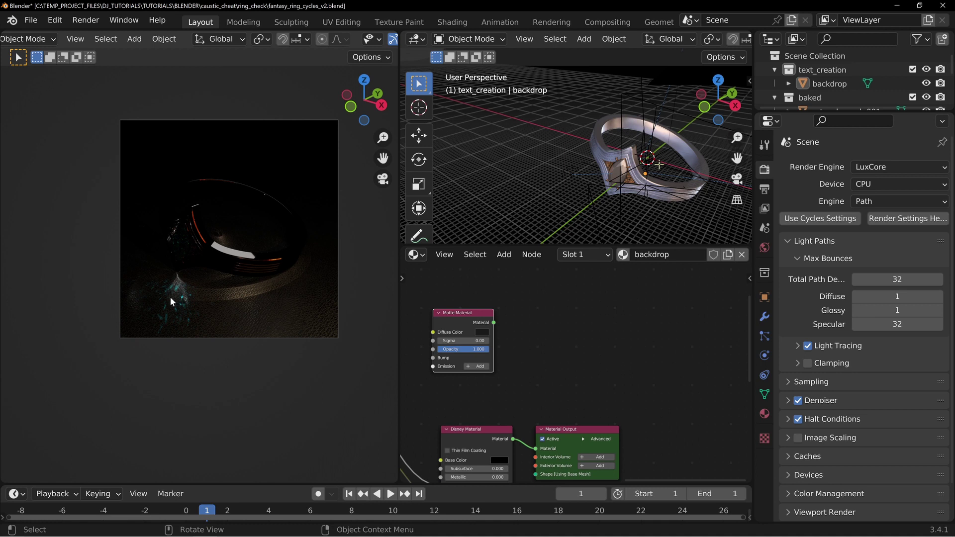
drag(494, 322, 536, 440)
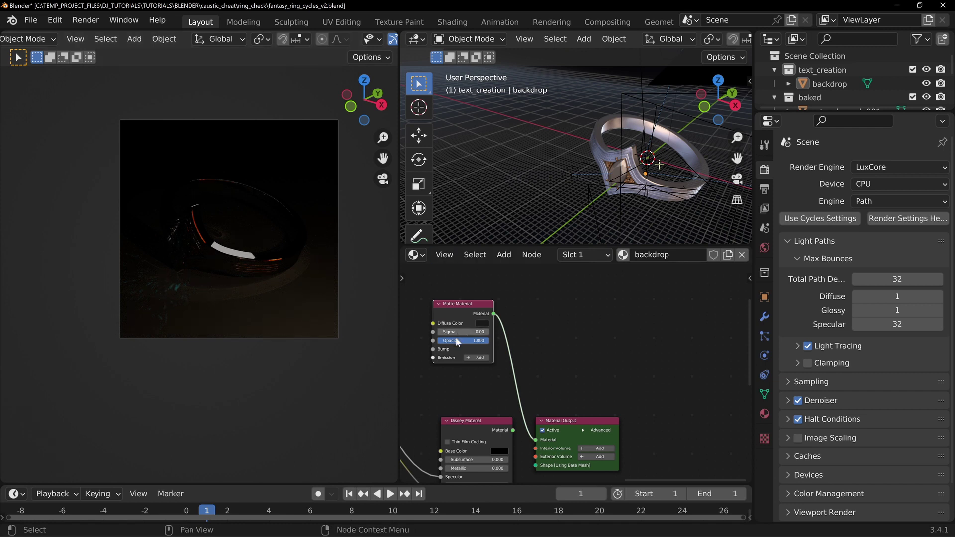
Darken the Matte Material's diffuse colour to near-black, value 0.015
click(482, 324)
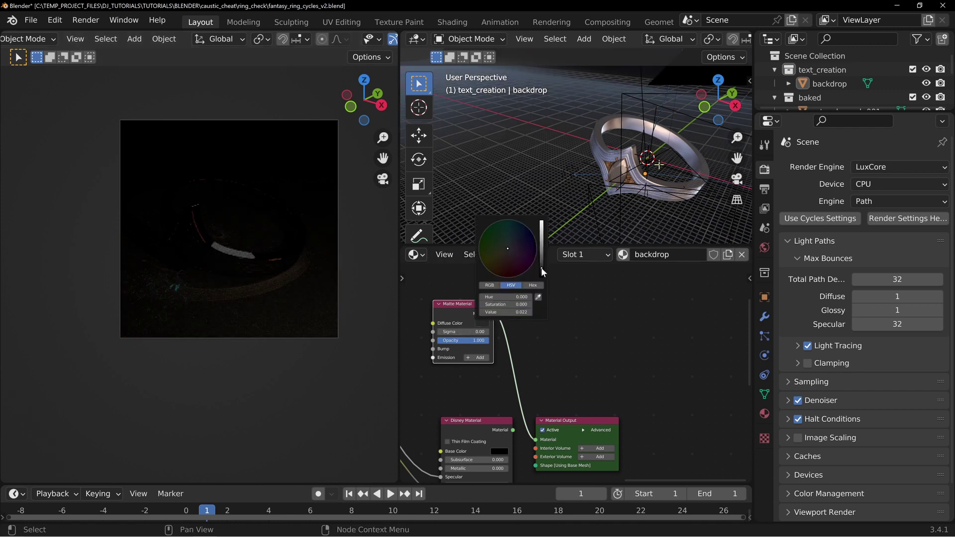
click(483, 324)
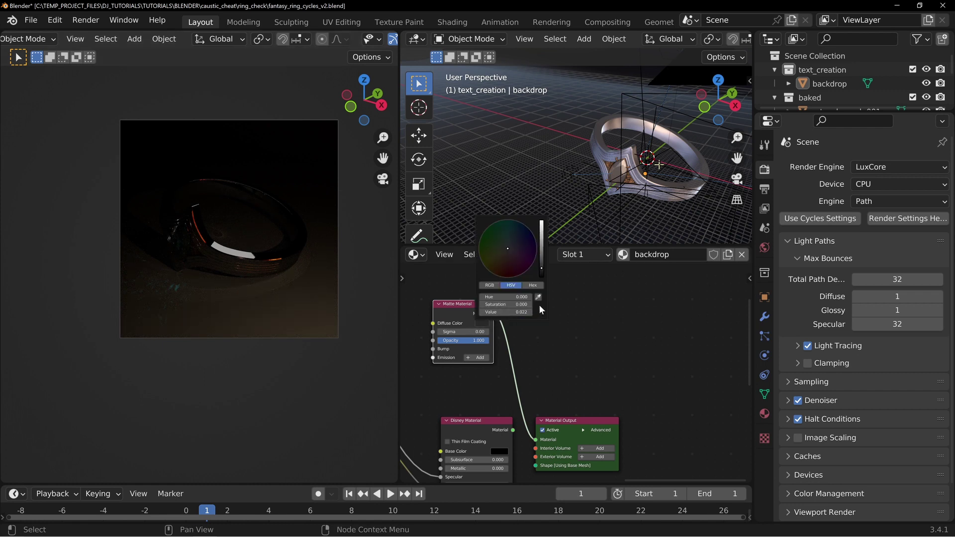
click(541, 274)
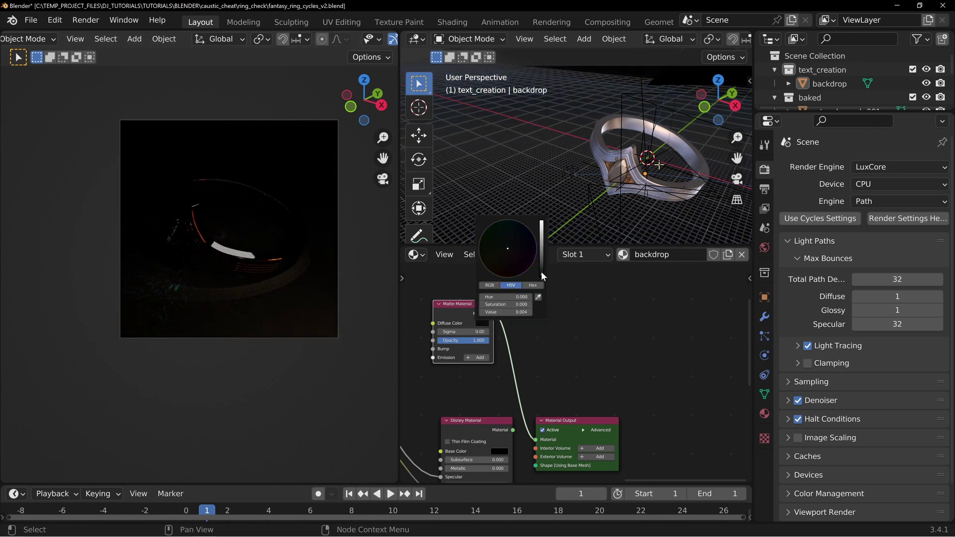
click(594, 336)
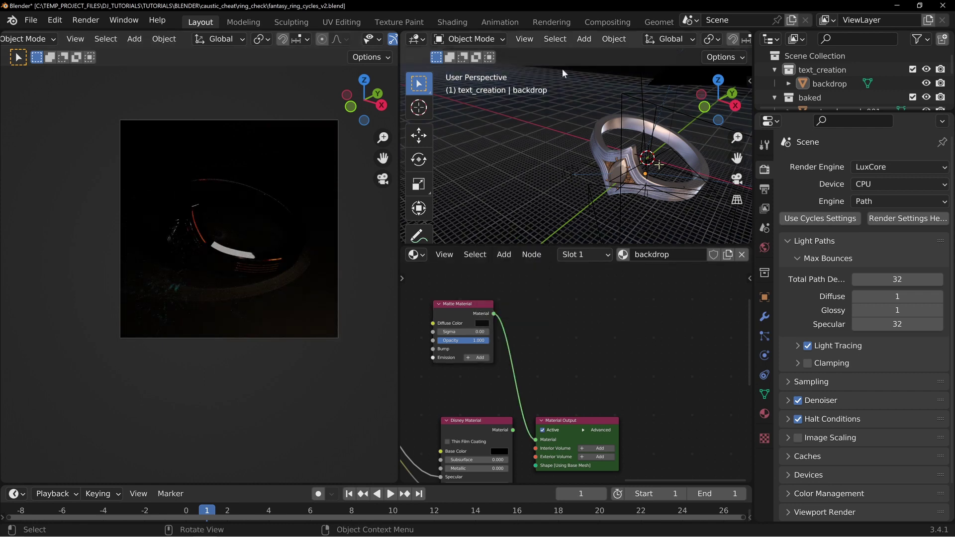
click(482, 322)
click(542, 273)
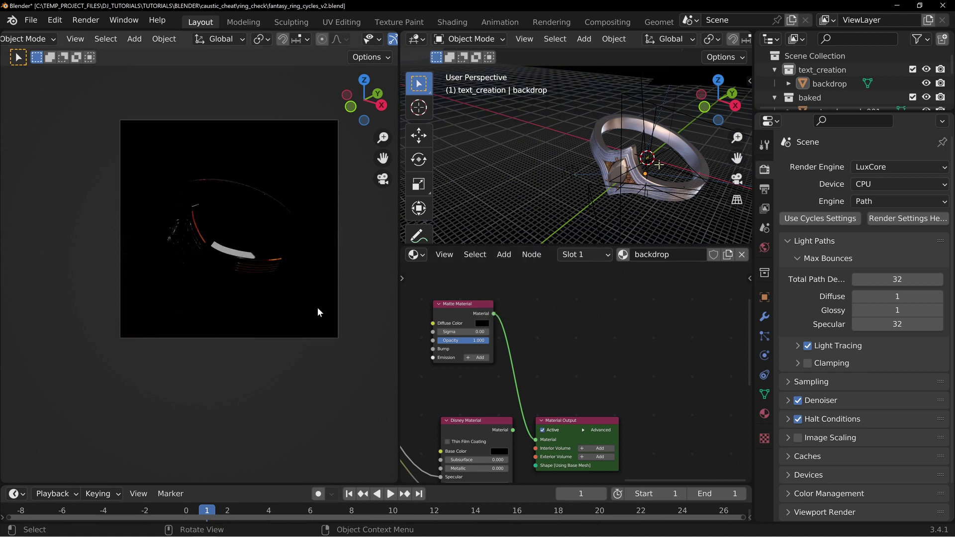
click(488, 323)
drag(542, 271, 542, 267)
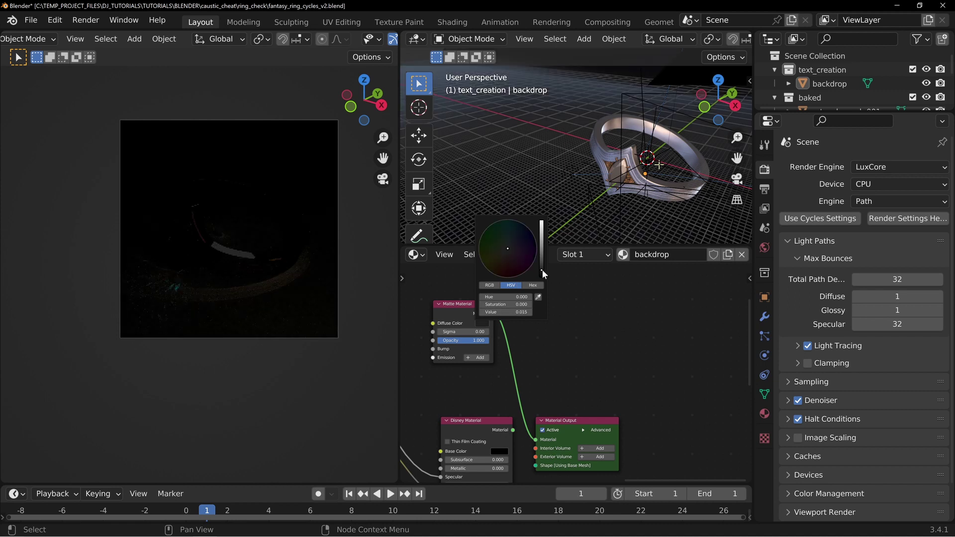
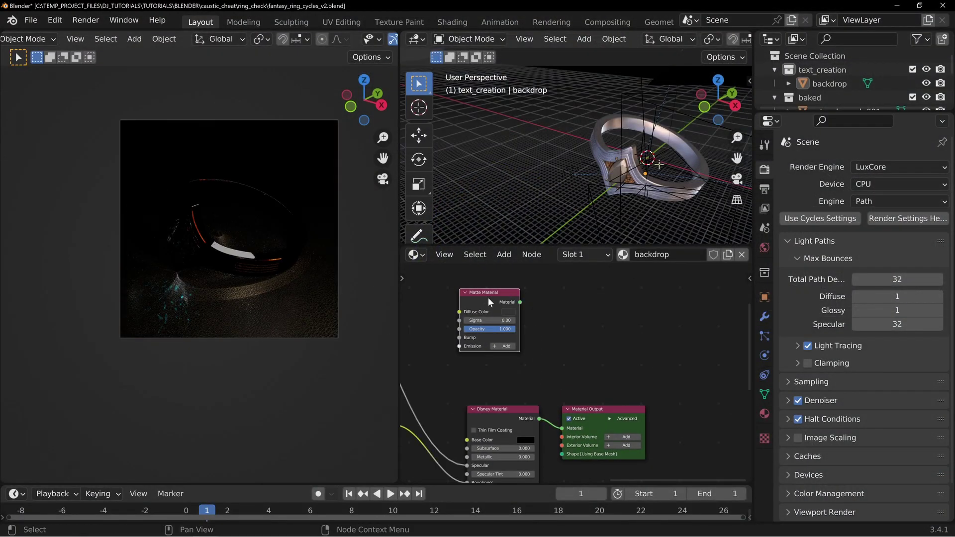
Delete the Matte Material node, then enlarge the 3D viewport and raise the view over the ring
key(Delete)
middle_drag(630, 238, 625, 262)
drag(618, 245, 628, 332)
shift+middle_drag(649, 219, 575, 198)
scroll(574, 194, down, 3)
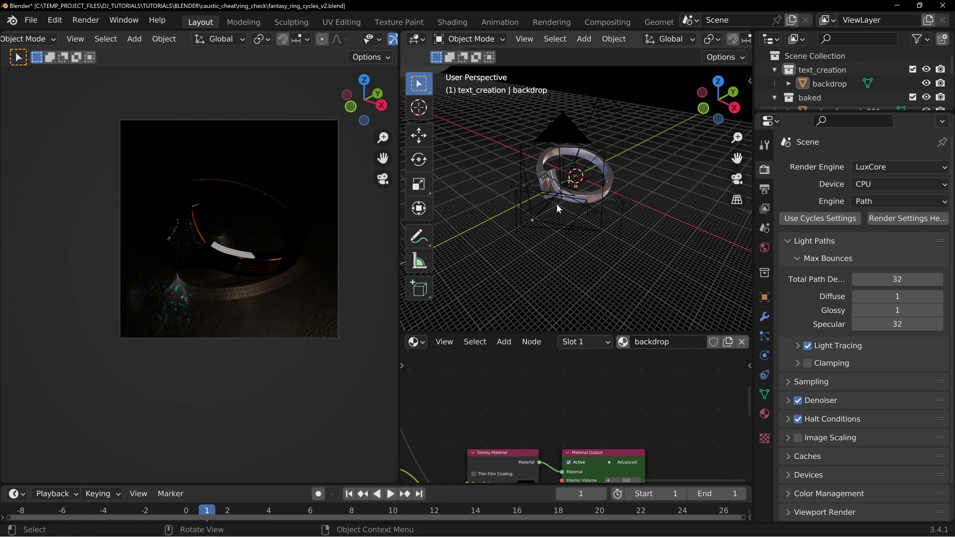
Select the luxcore_light_caustics light, show its Light settings, and expand the Outliner to list lights and camera
middle_drag(557, 206, 514, 186)
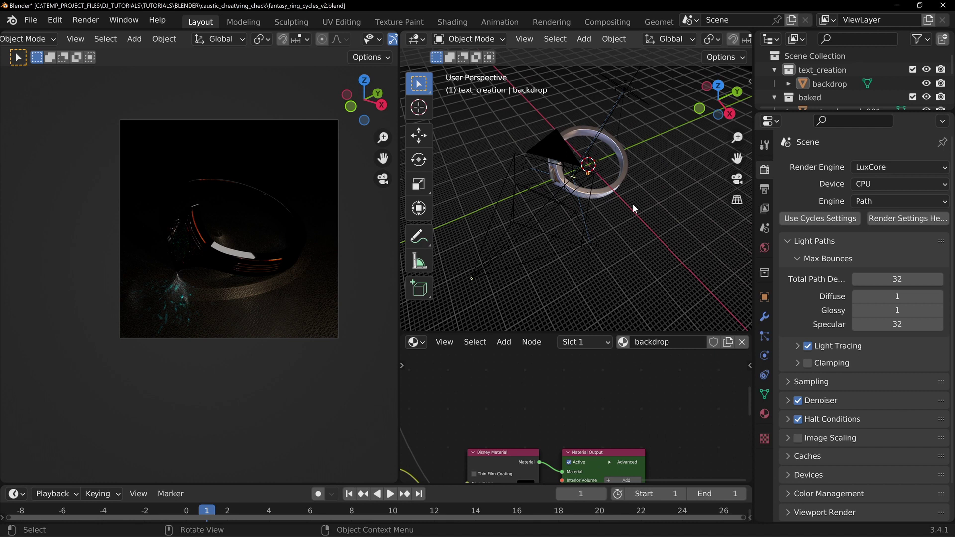
click(530, 168)
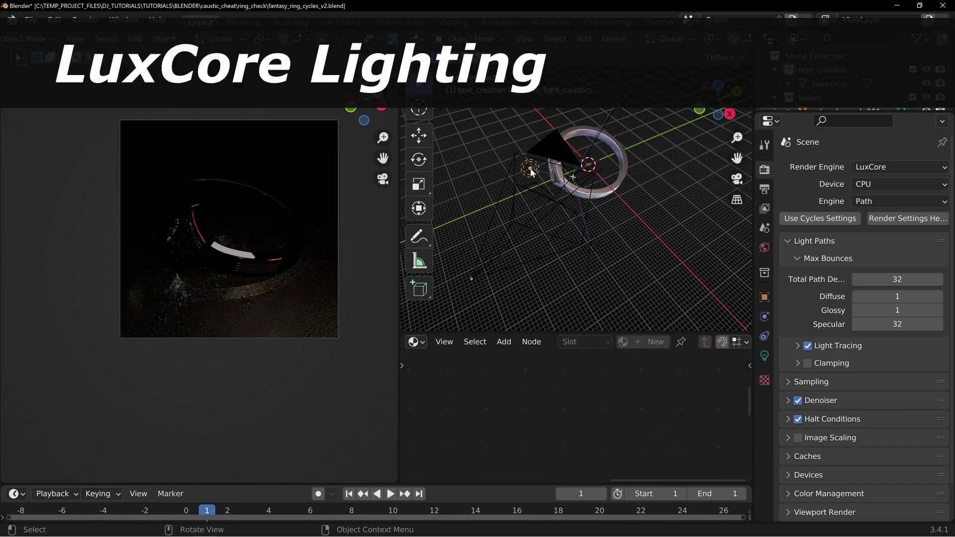
click(764, 355)
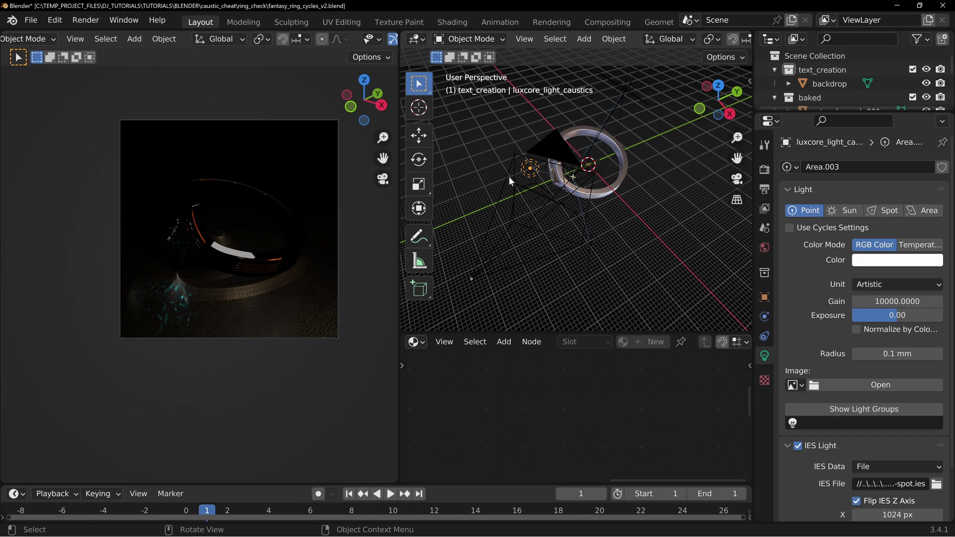
middle_drag(509, 168, 533, 201)
drag(808, 111, 825, 348)
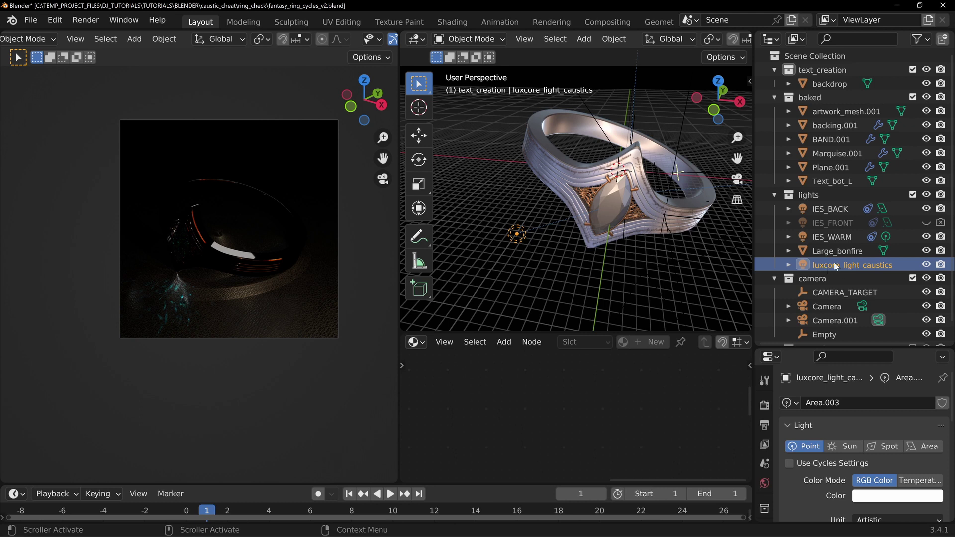
click(925, 265)
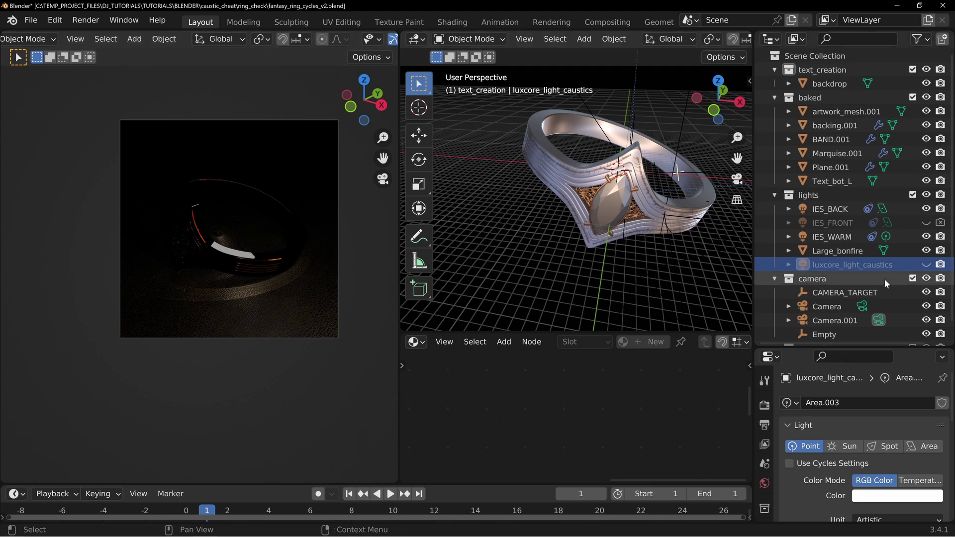
click(926, 265)
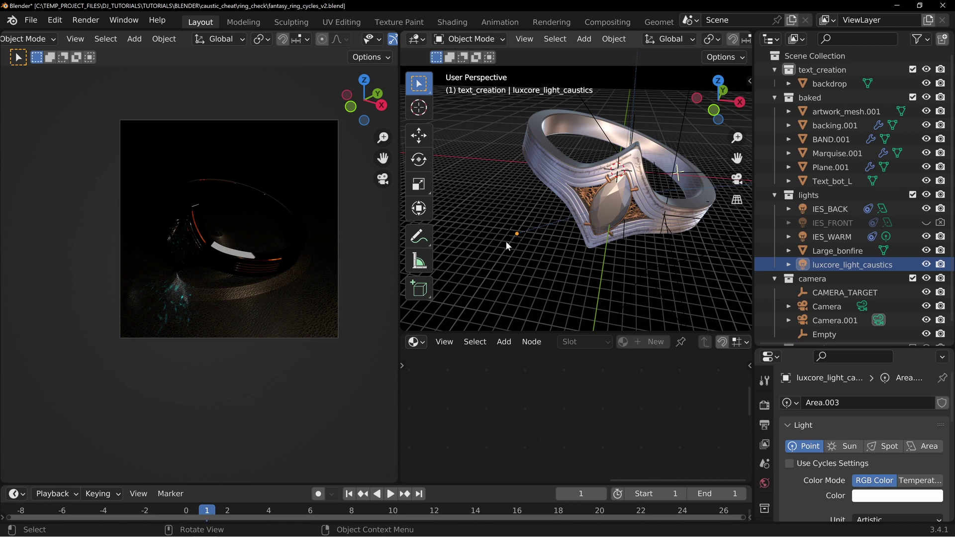
Select the ring band BAND.001 and show its pbr_gold_silver material settings and Node Tree Presets
click(253, 282)
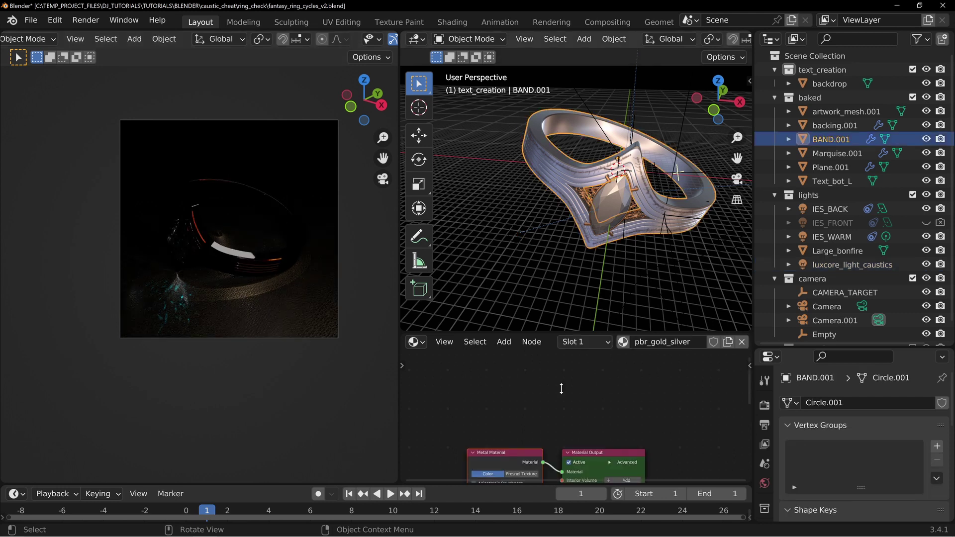
middle_drag(631, 447, 632, 351)
middle_drag(558, 395, 572, 409)
scroll(592, 424, up, 1)
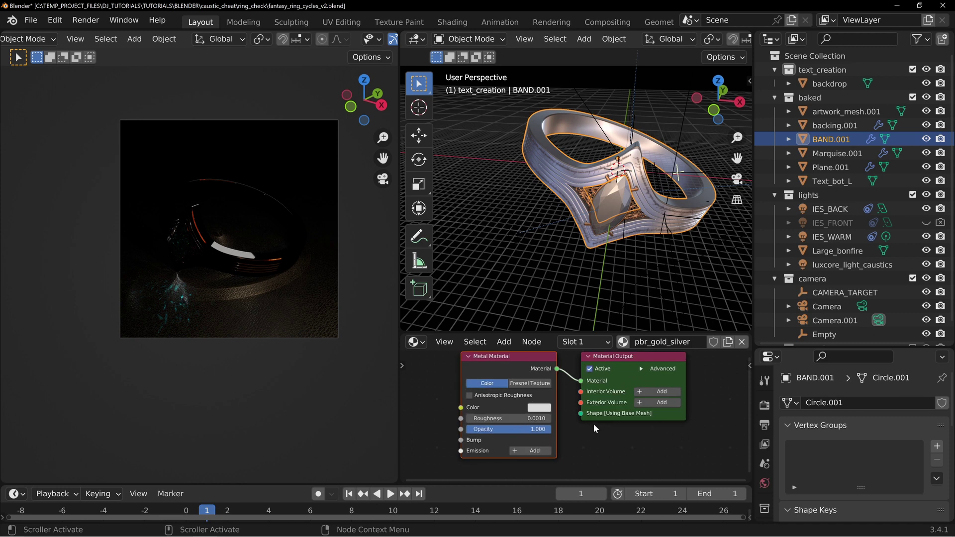
drag(796, 348, 793, 80)
click(766, 381)
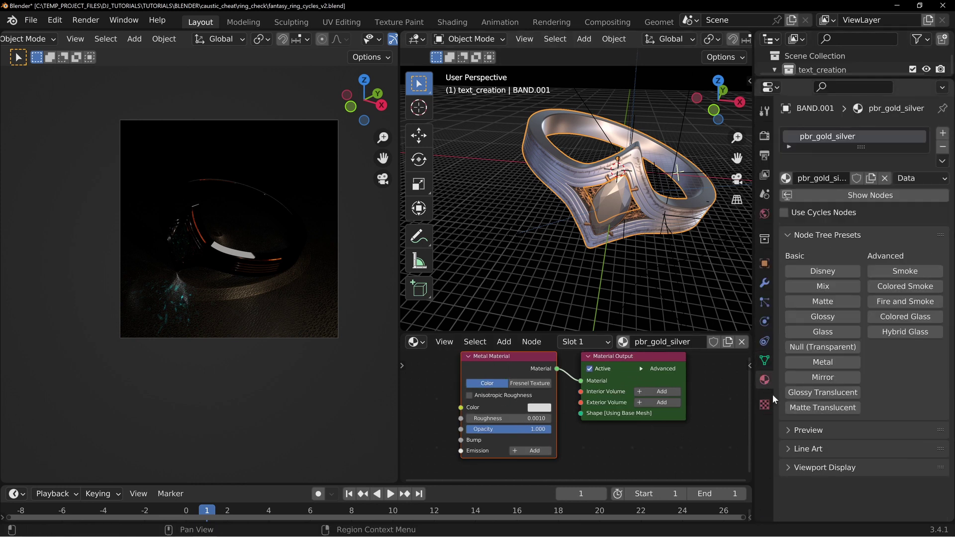
click(816, 237)
click(822, 236)
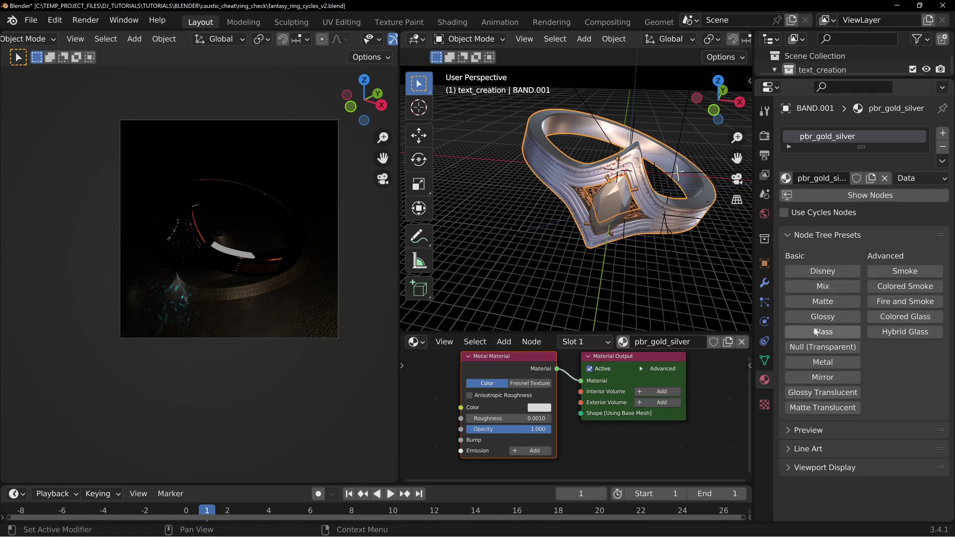
Apply the Metal preset, try a green colour, then desaturate it back to silver-white
click(821, 362)
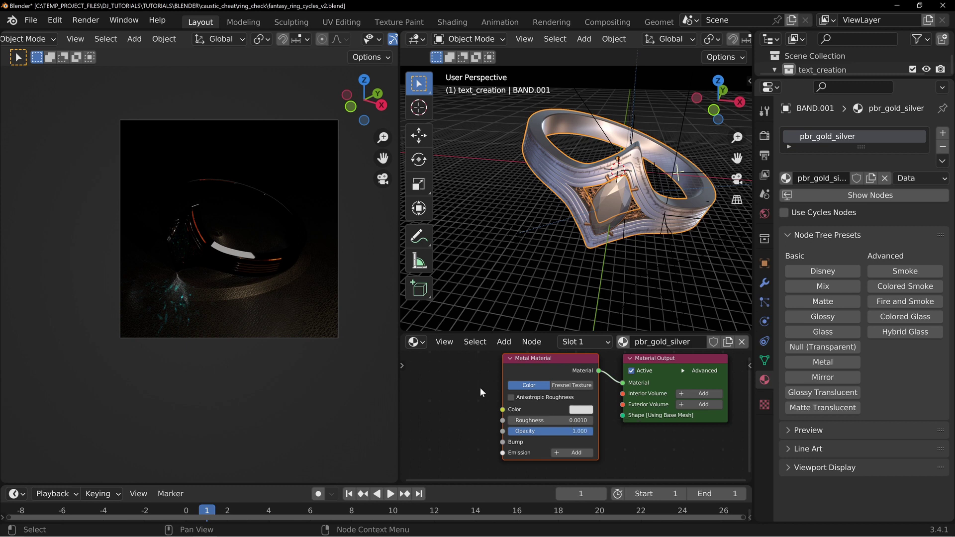
click(590, 409)
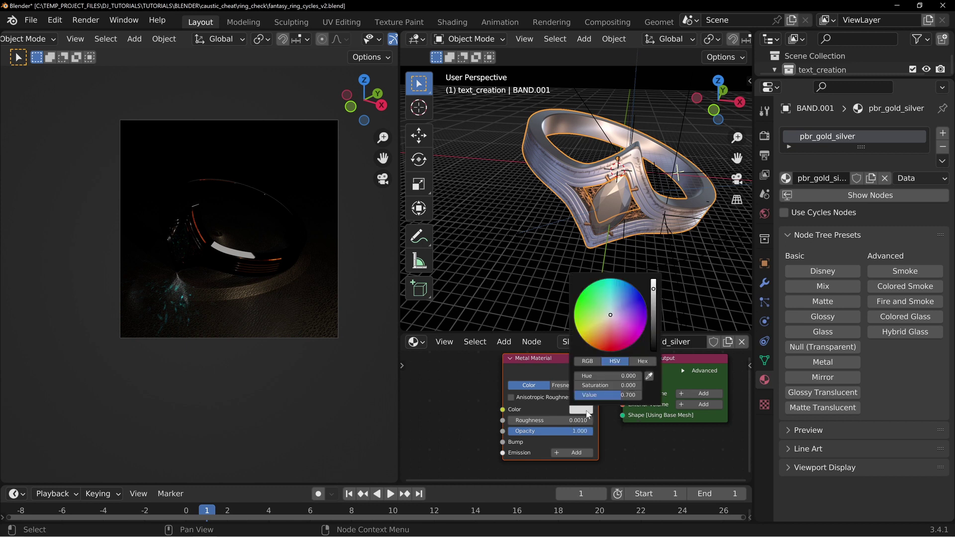
click(593, 294)
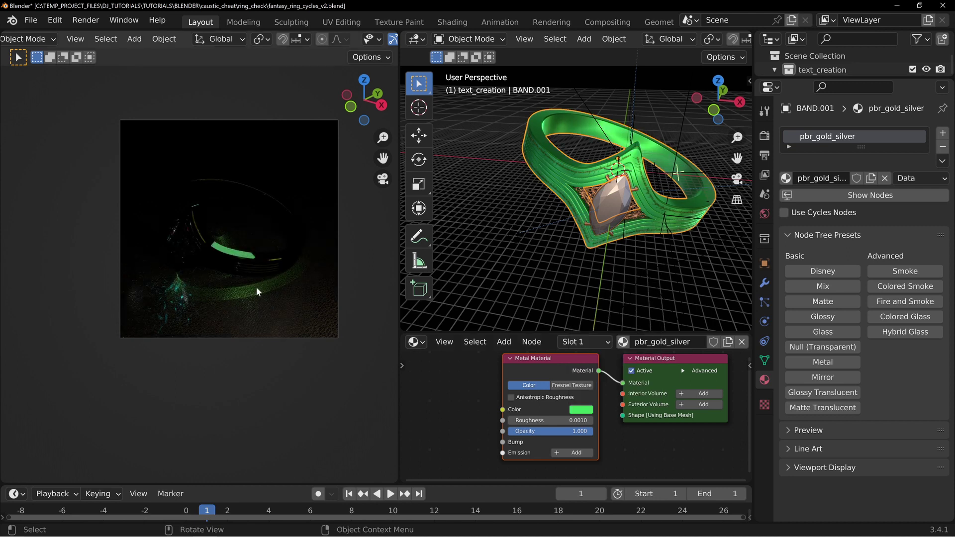
click(581, 410)
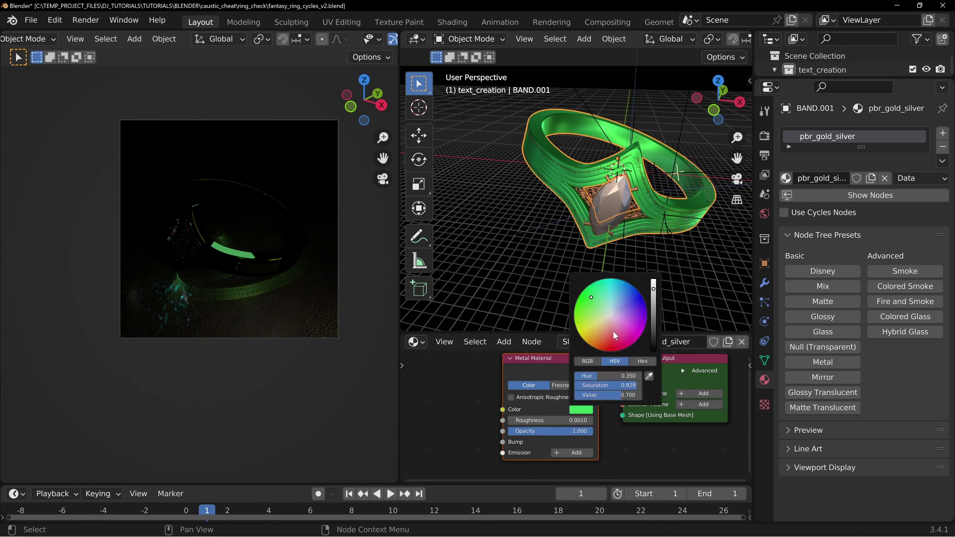
click(610, 315)
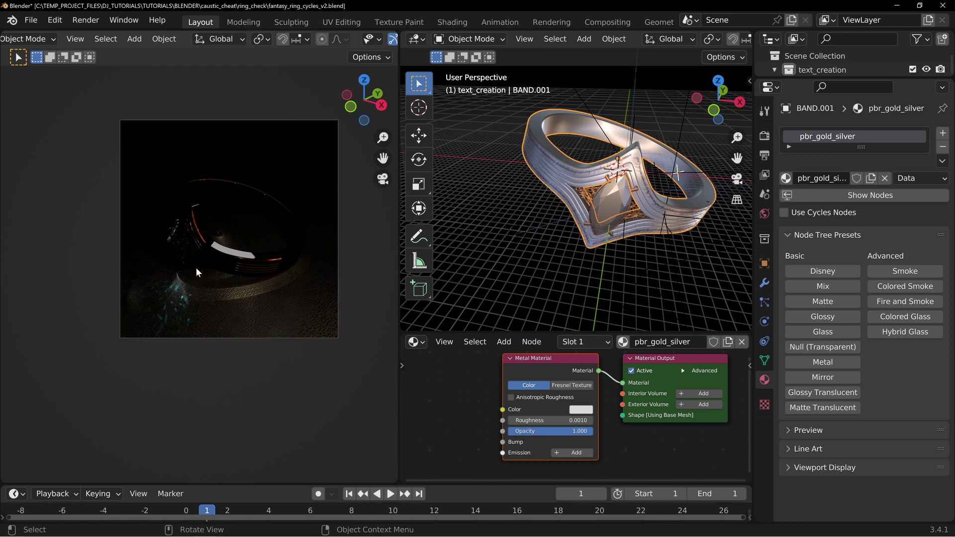
Save the blend file and switch the left view to Solid shading
click(34, 22)
click(51, 110)
key(z)
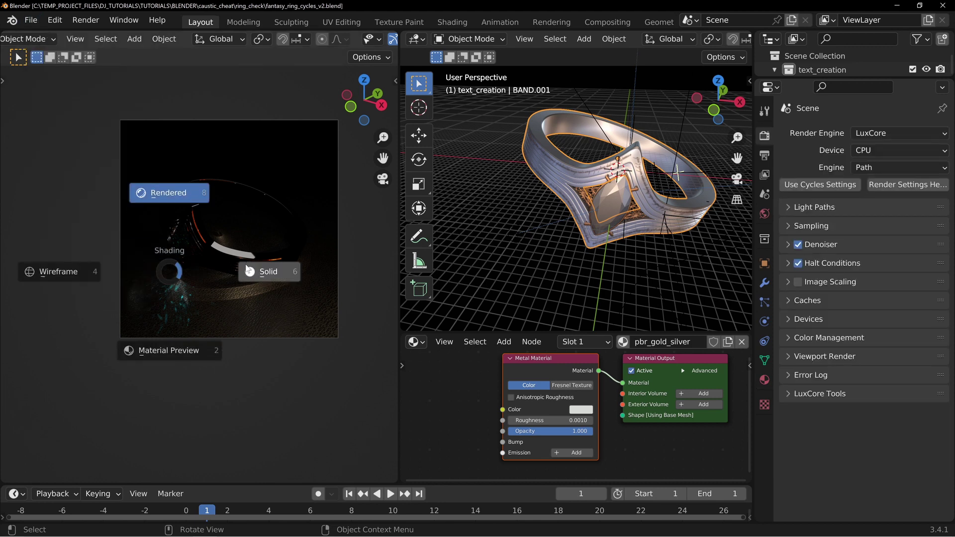
click(259, 273)
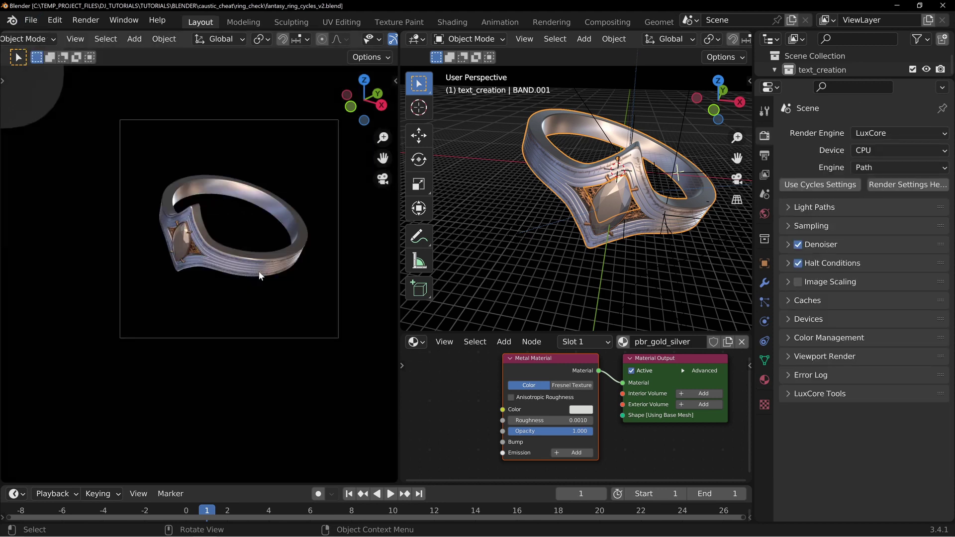
Set the render device to GPU Compute and the render engine to Cycles
click(892, 150)
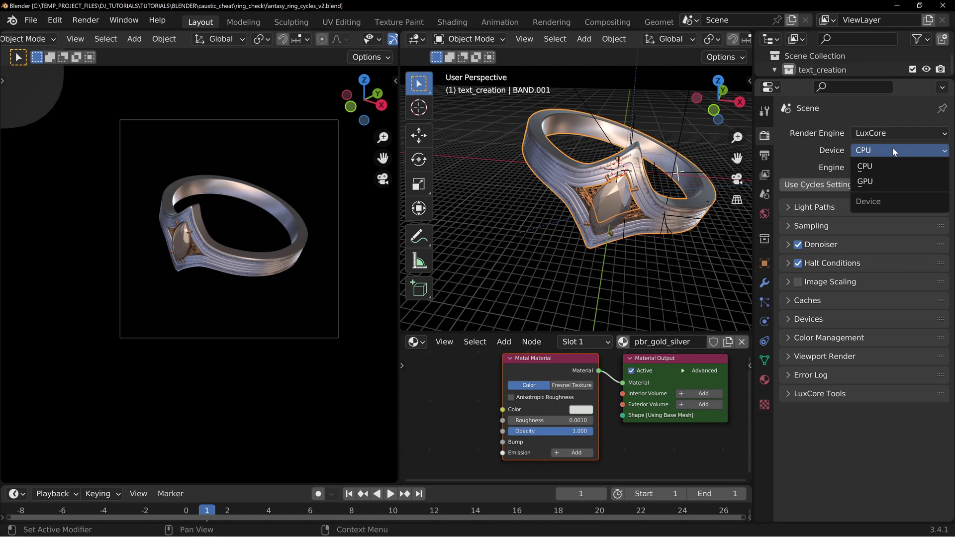
click(876, 181)
click(890, 130)
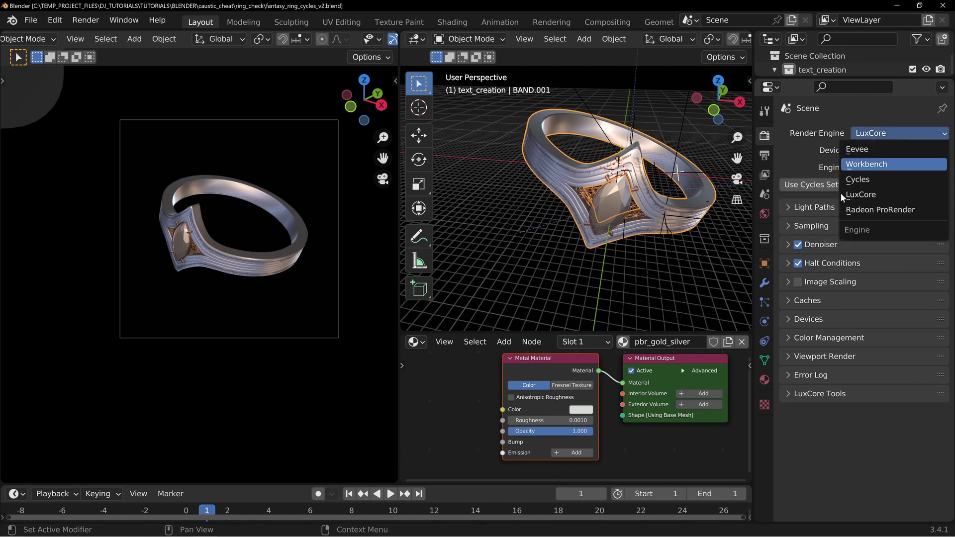
click(877, 179)
Deselect everything and turn the bottom area into the Shader Editor showing pbr_gold_silver's nodes
key(alt+a)
middle_drag(480, 394, 450, 402)
click(416, 342)
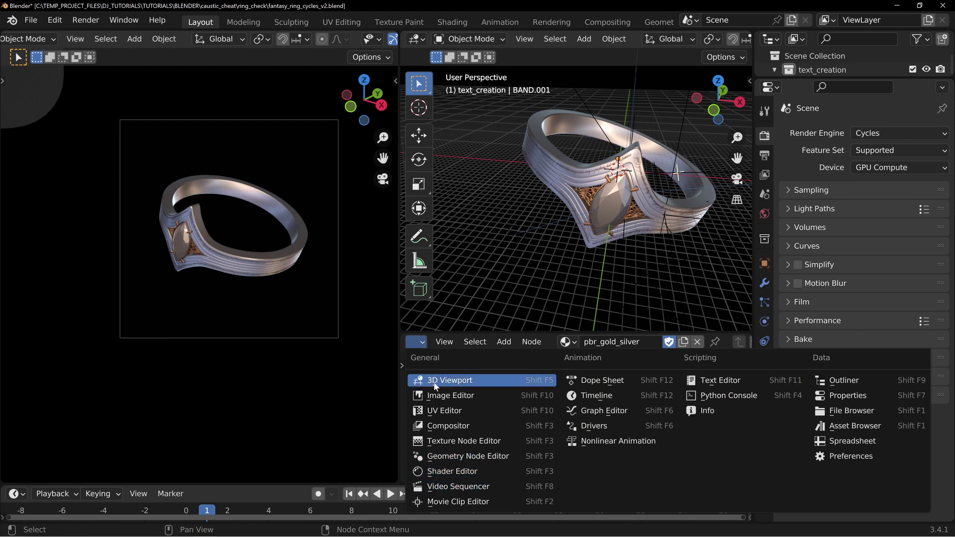
click(441, 473)
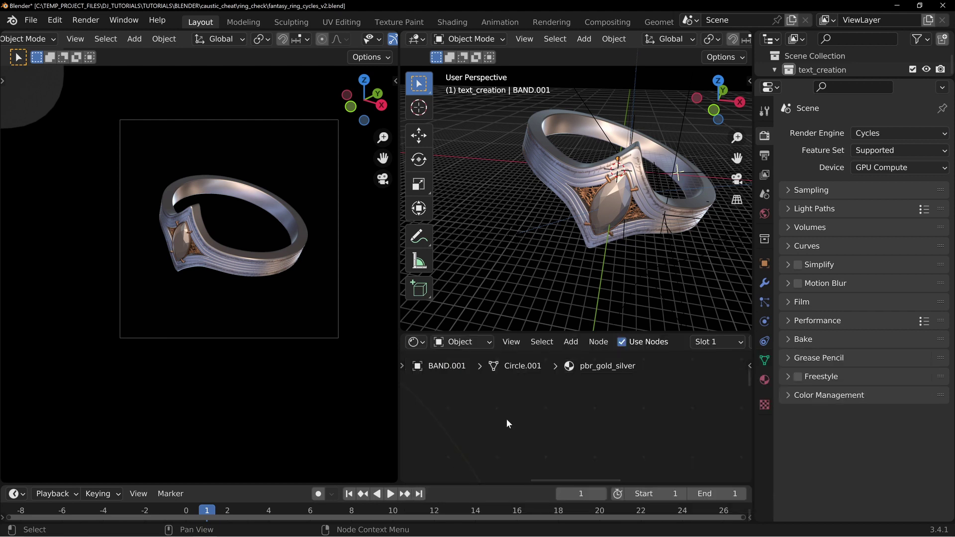
scroll(577, 415, down, 2)
middle_drag(654, 452, 631, 404)
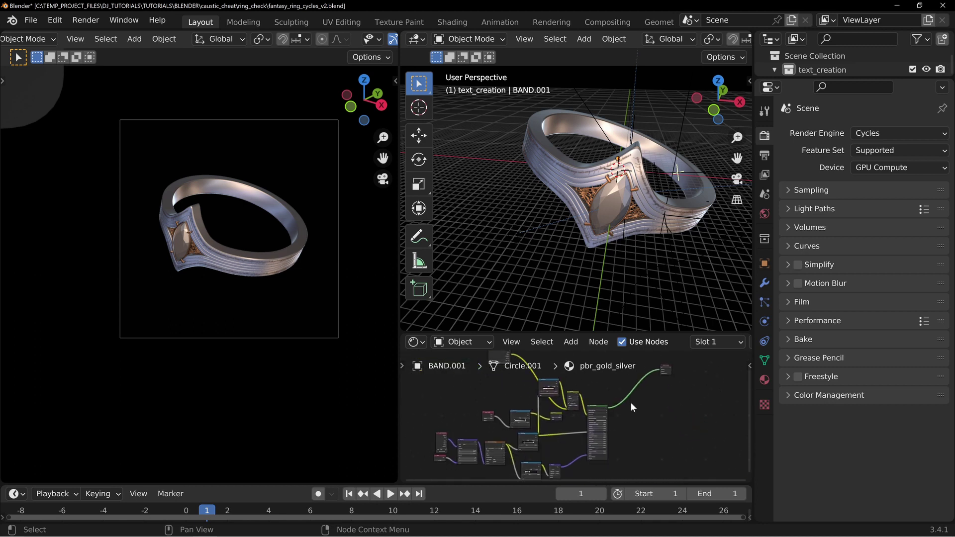
scroll(570, 413, up, 1)
Set the left view to Rendered shading and enlarge the Outliner to show all collections
key(z)
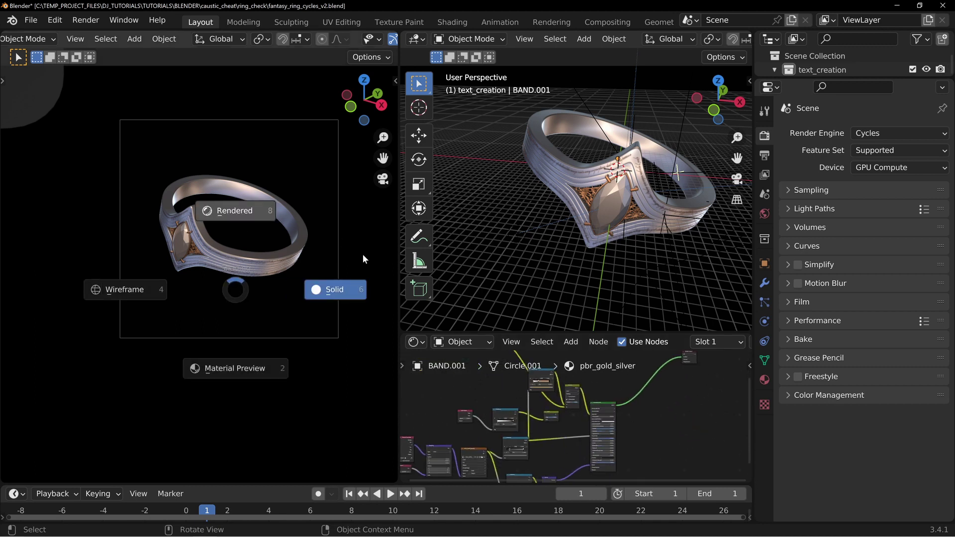
click(344, 291)
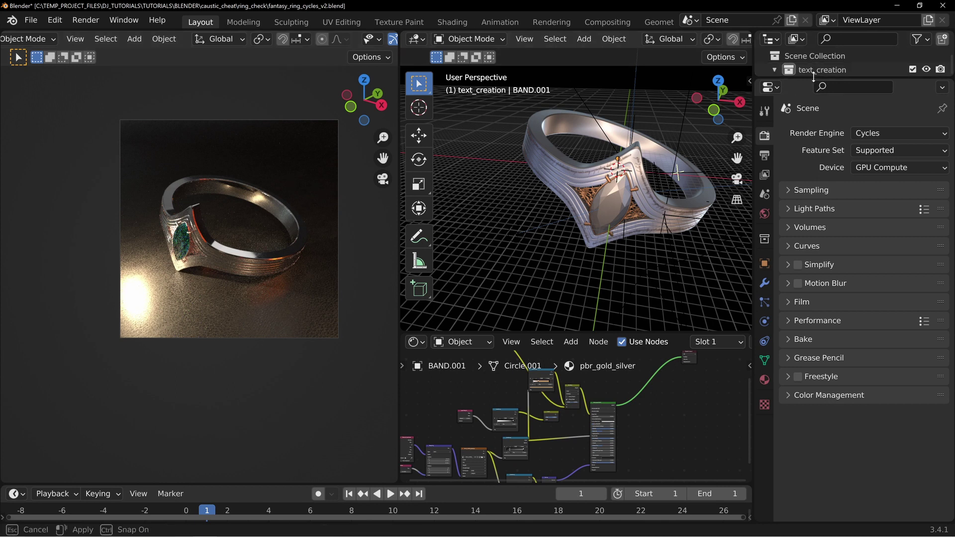
drag(845, 78, 850, 380)
Disable luxcore_light_caustics in viewport and render, and re-enable IES_FRONT for both
click(926, 264)
click(939, 264)
click(926, 222)
click(940, 222)
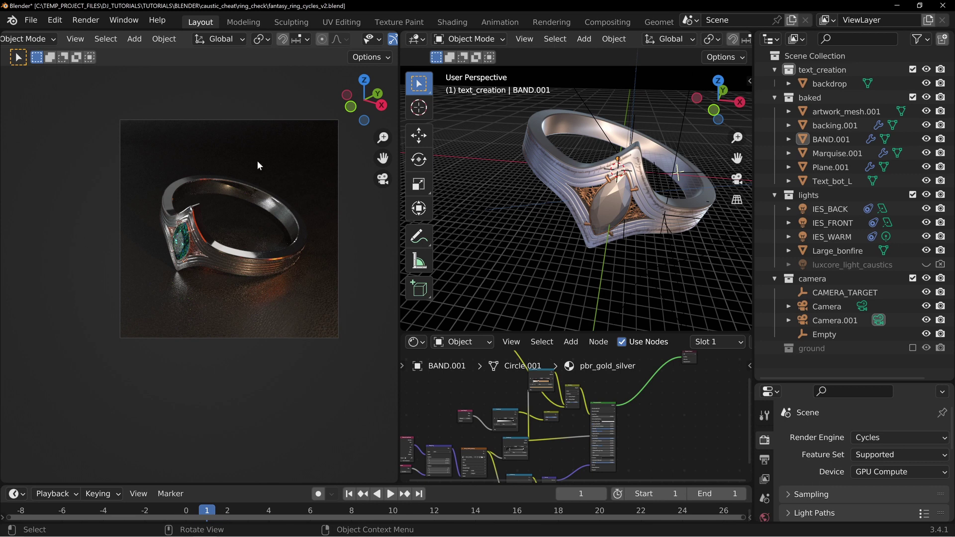
Switch the left view to Solid shading and shrink the Outliner area slightly
key(z)
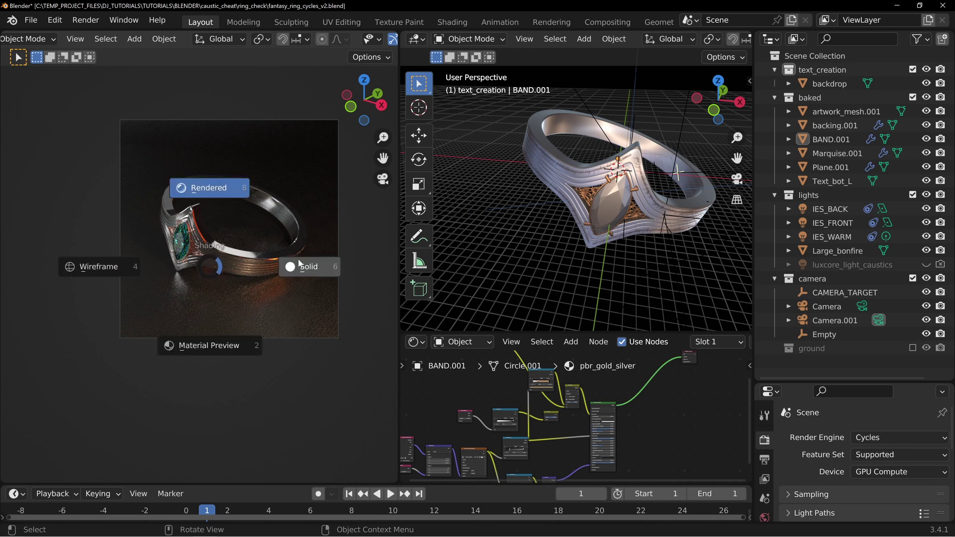
click(301, 264)
drag(798, 378, 930, 304)
ctrl+scroll(830, 376, left, 2)
drag(806, 379, 807, 112)
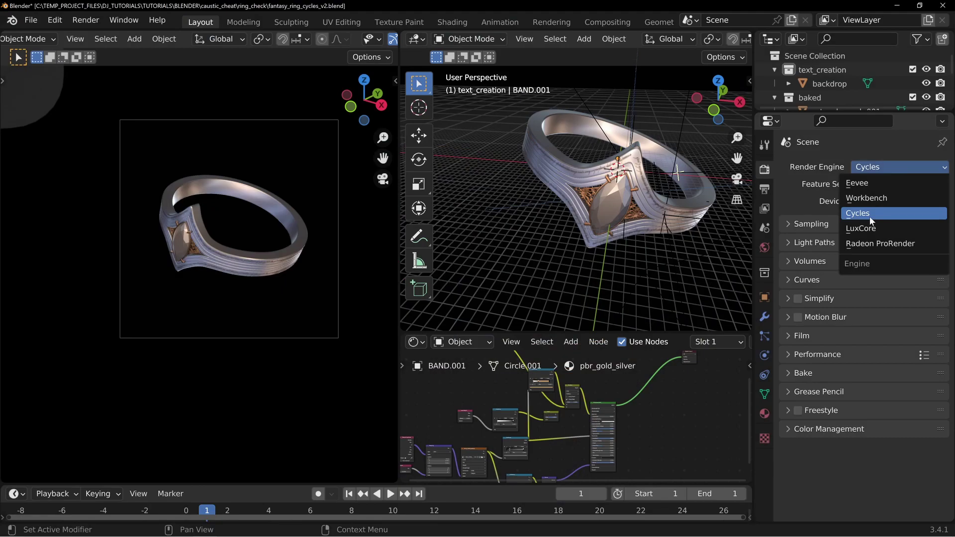
Switch the render engine back to LuxCore and save the blend file
click(873, 228)
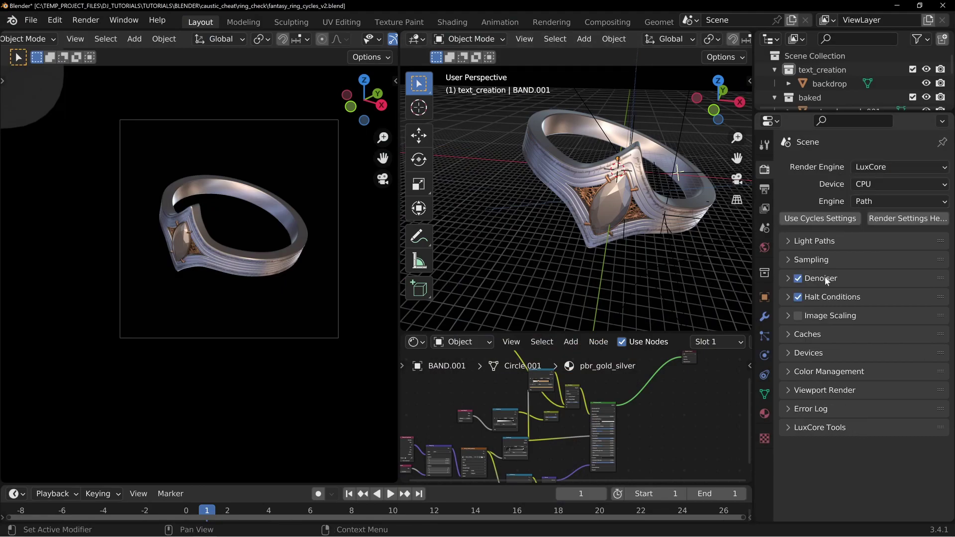
click(807, 237)
click(810, 243)
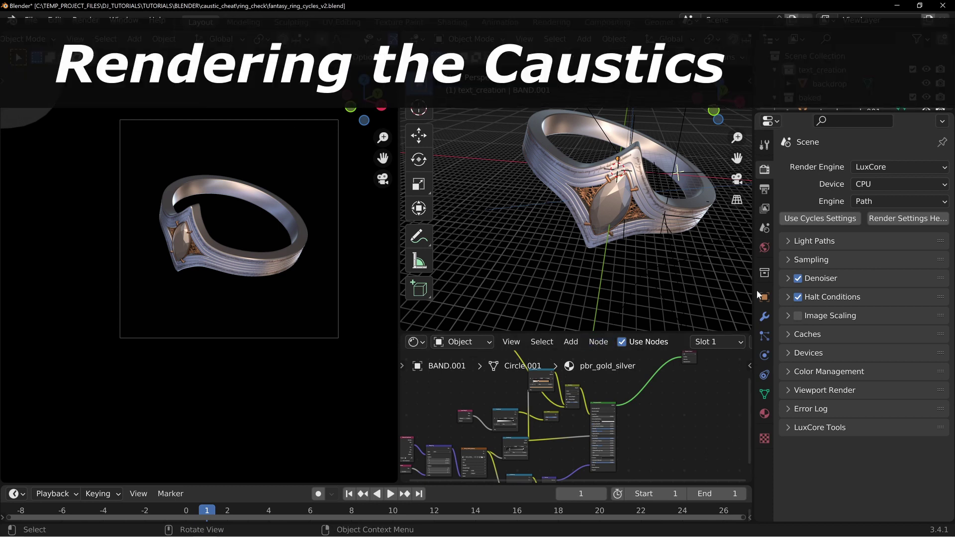
shift+middle_drag(292, 212, 243, 227)
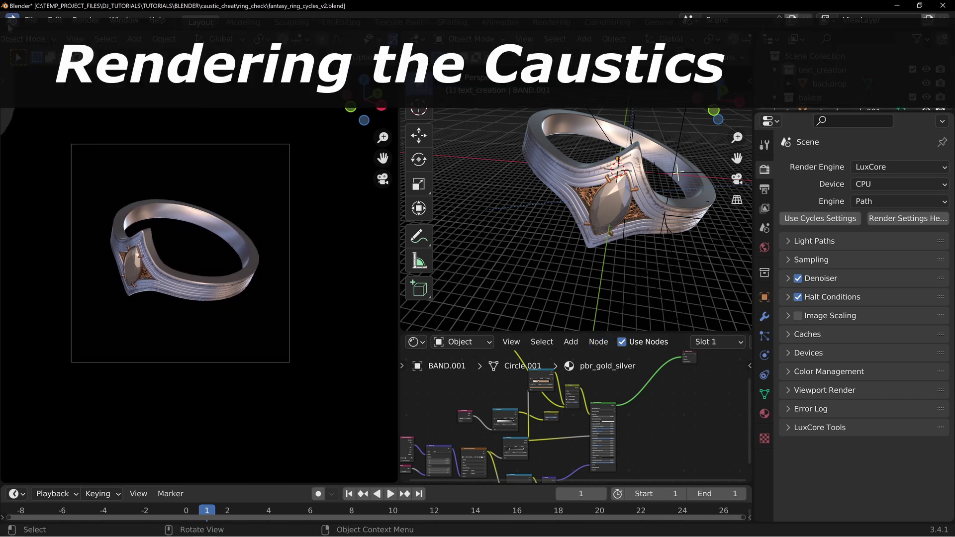
click(30, 20)
click(48, 110)
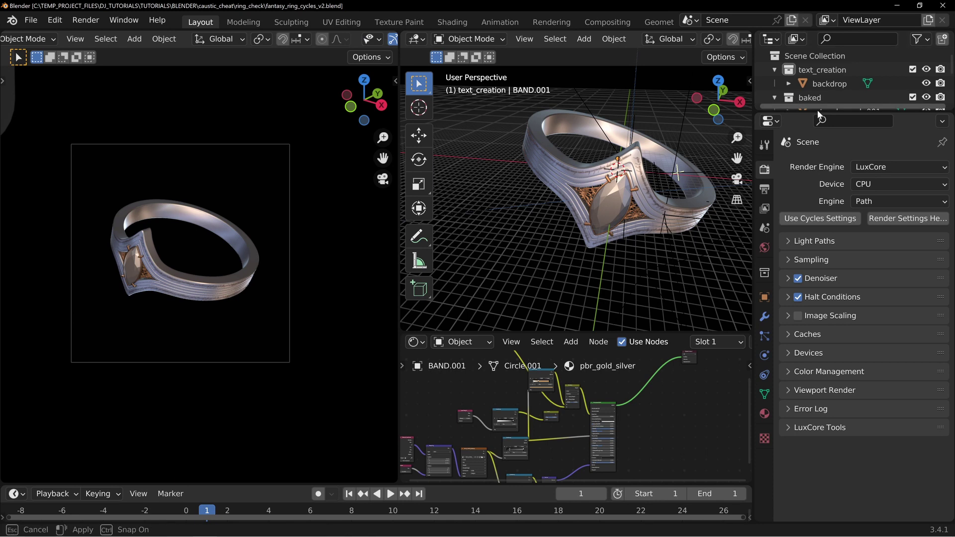
Re-enable luxcore_light_caustics, exclude IES_FRONT from the render, and render the frame with F12
drag(816, 111, 827, 374)
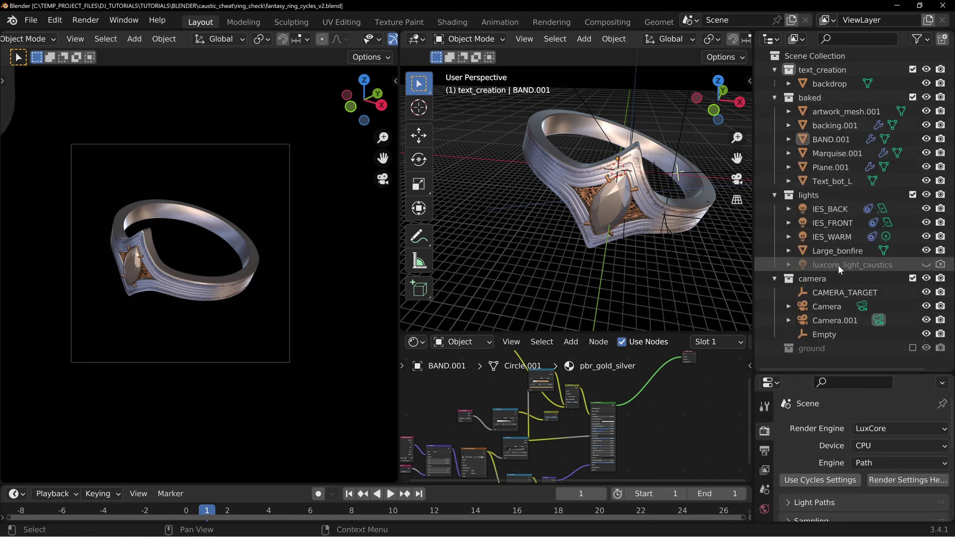
click(925, 264)
click(925, 222)
click(940, 222)
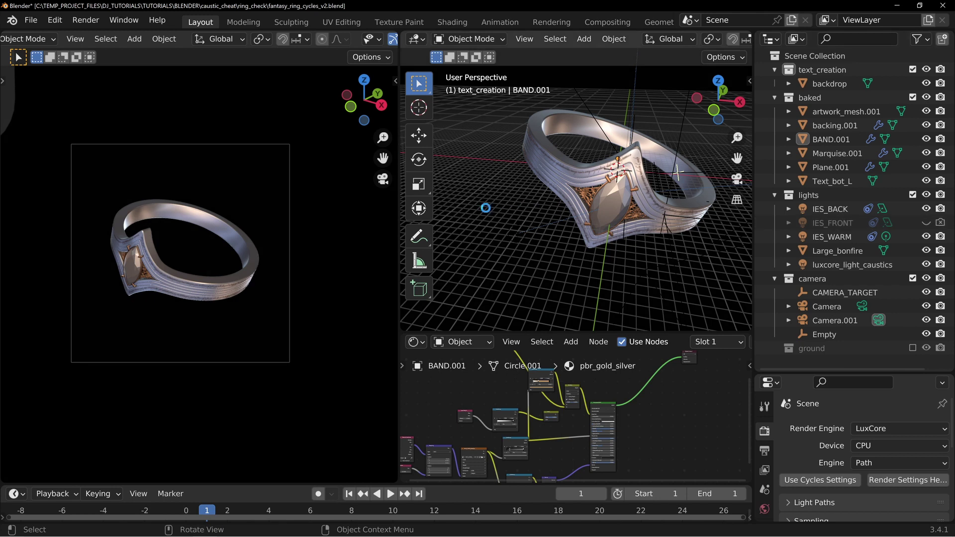
key(F12)
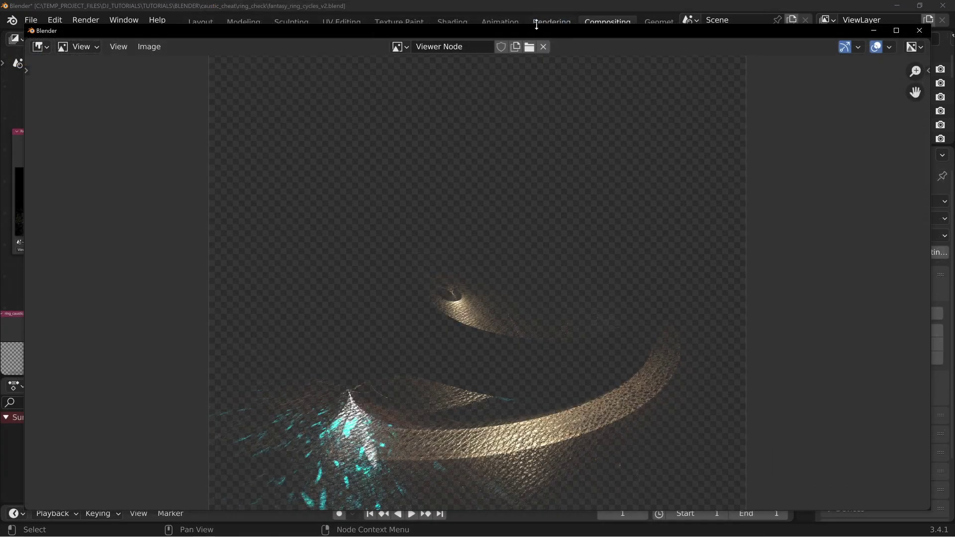
mouse_move(516, 32)
mouse_down()
mouse_move(535, 9)
mouse_move(499, 32)
mouse_move(519, 31)
mouse_up()
drag(148, 32, 0, 35)
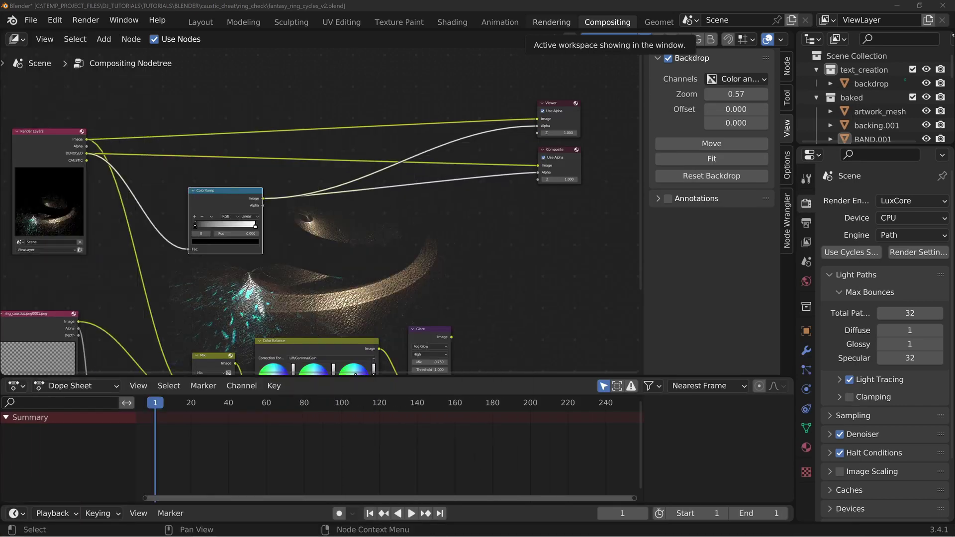
Rearrange the compositor view to bring the Render Layers node and its outputs into view
click(321, 194)
drag(221, 191, 203, 196)
middle_drag(96, 169, 212, 173)
scroll(200, 188, up, 6)
middle_drag(155, 167, 291, 178)
drag(268, 117, 321, 79)
key(Escape)
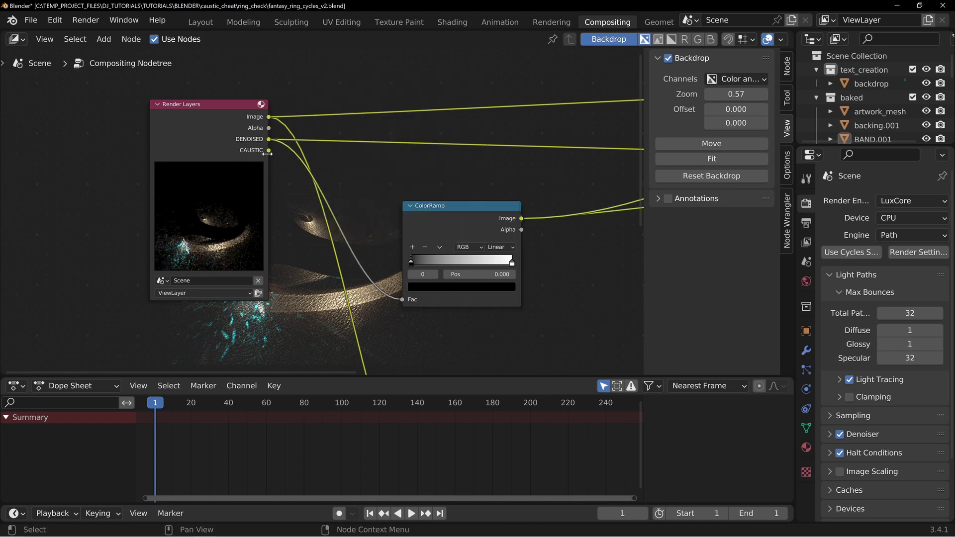
Send the CAUSTIC output to the Viewer and inspect it in the image window
ctrl+shift+click(230, 145)
ctrl+shift+click(229, 145)
ctrl+shift+click(230, 146)
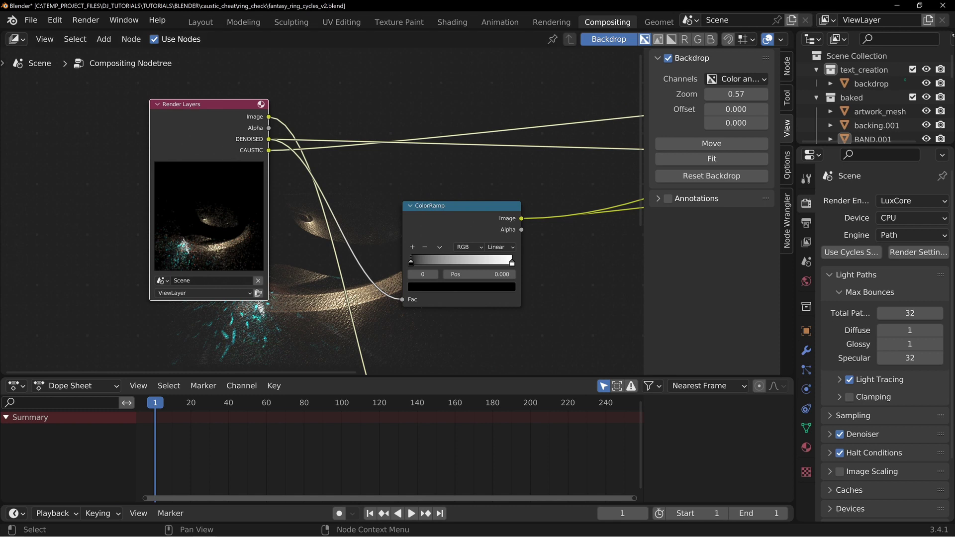
drag(0, 65, 199, 20)
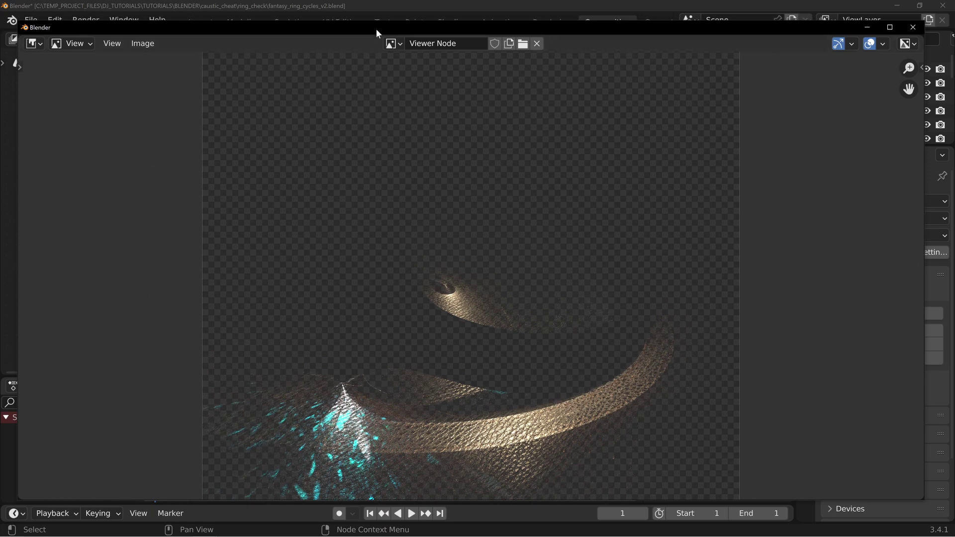
drag(377, 29, 374, 23)
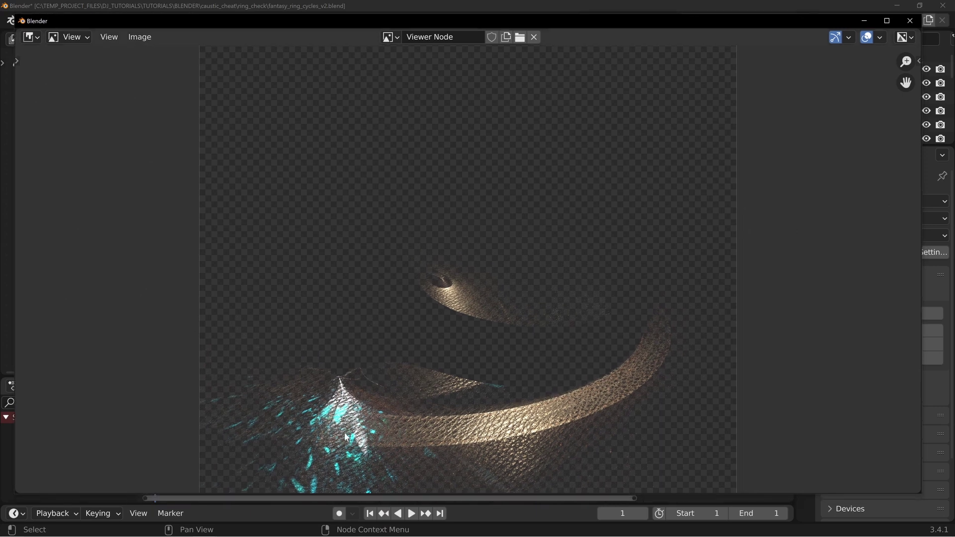
scroll(379, 435, up, 6)
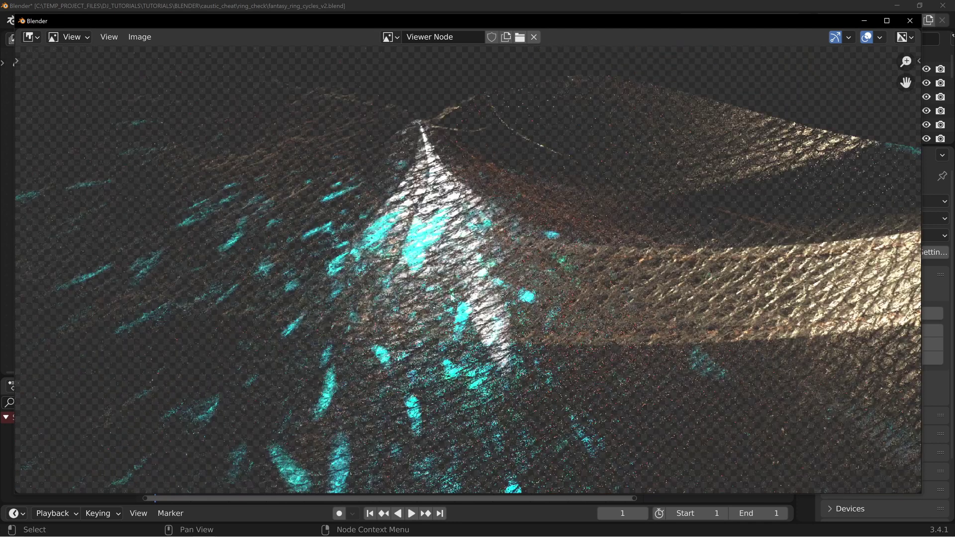
click(864, 20)
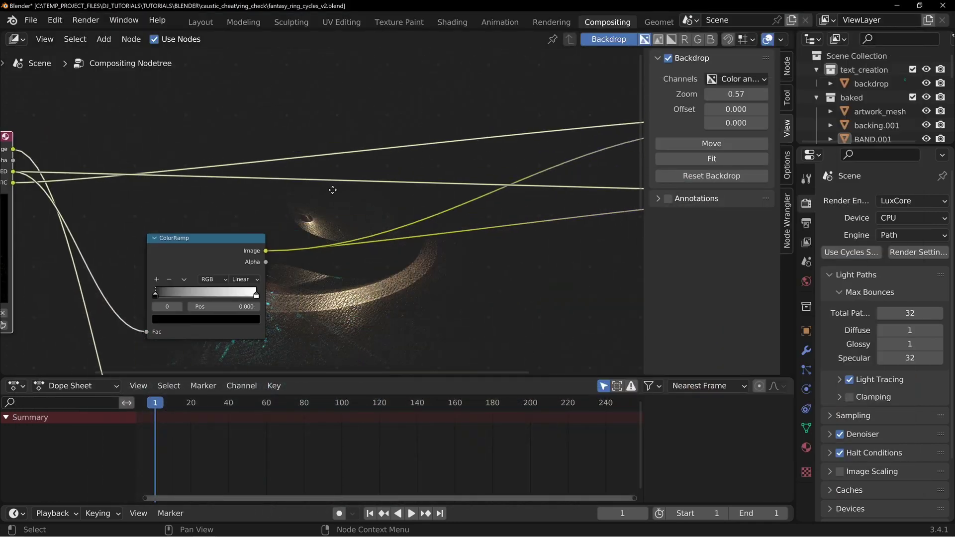
Turn off Use Alpha on the Viewer and inspect the caustic pass up close on black
click(451, 143)
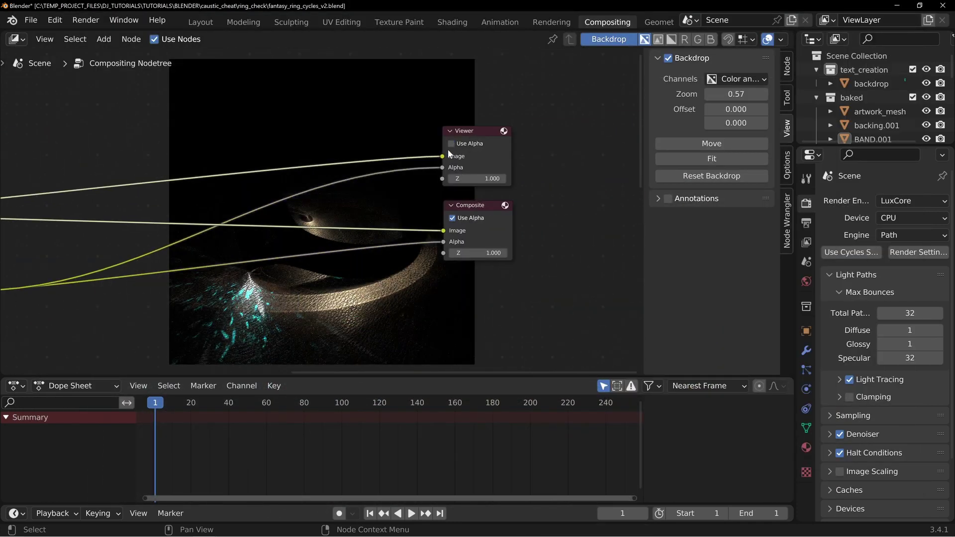
mouse_move(213, 531)
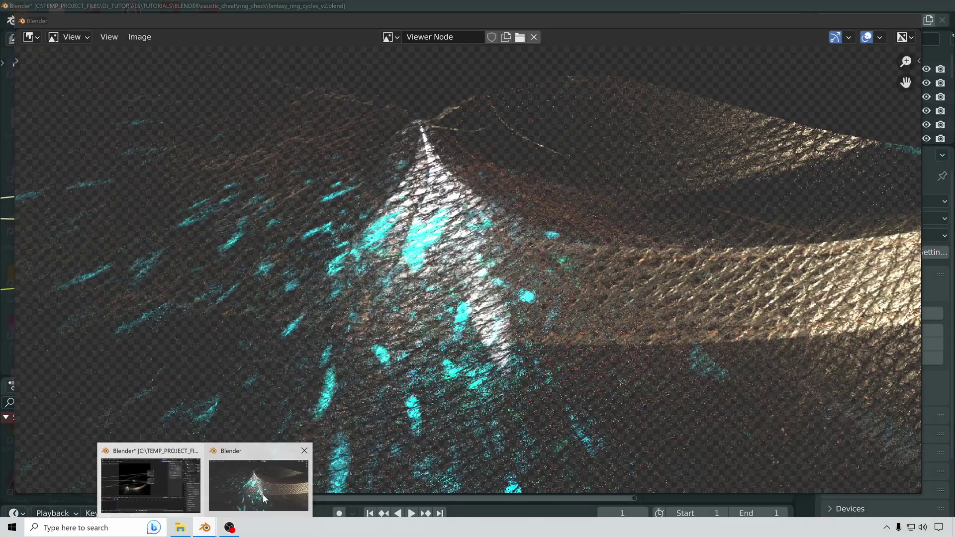
click(262, 493)
scroll(381, 292, up, 3)
scroll(382, 294, up, 2)
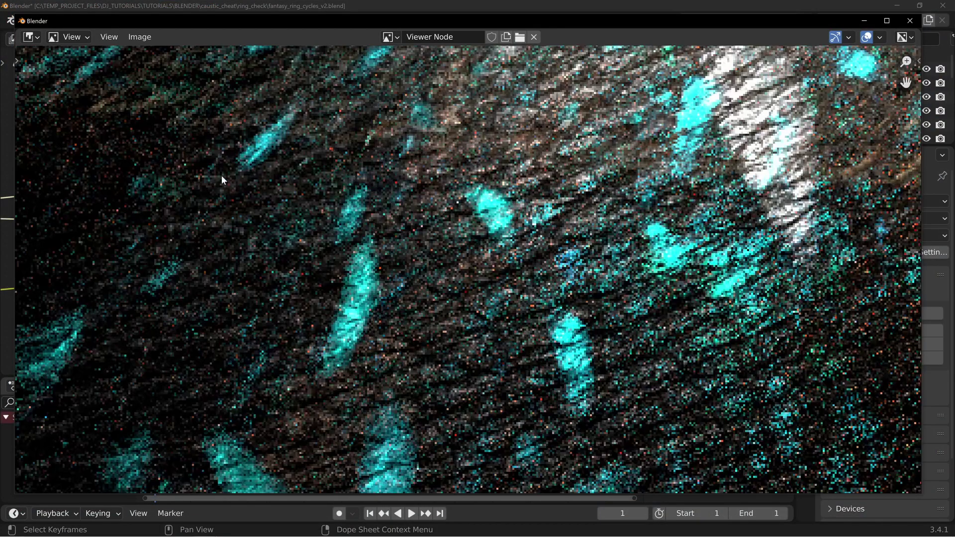
middle_drag(229, 260, 475, 235)
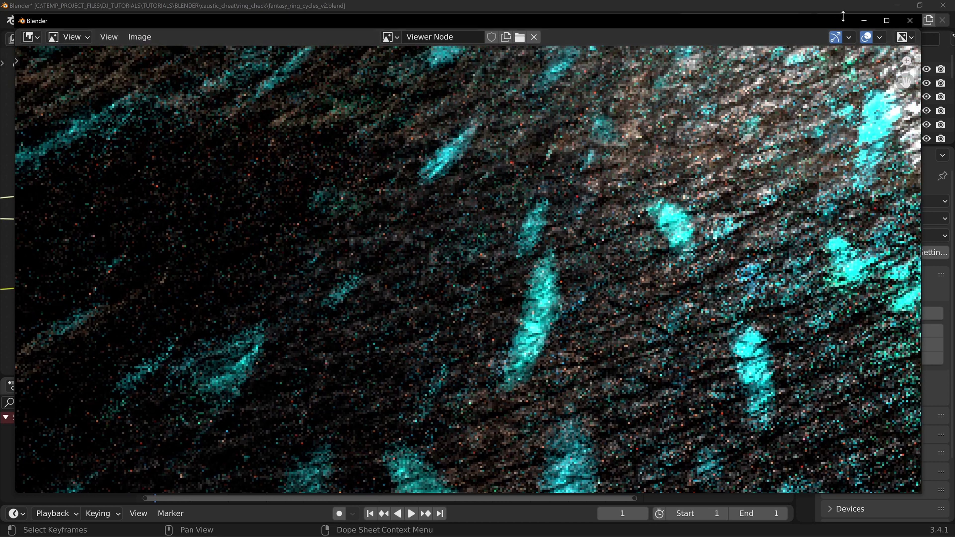
click(863, 20)
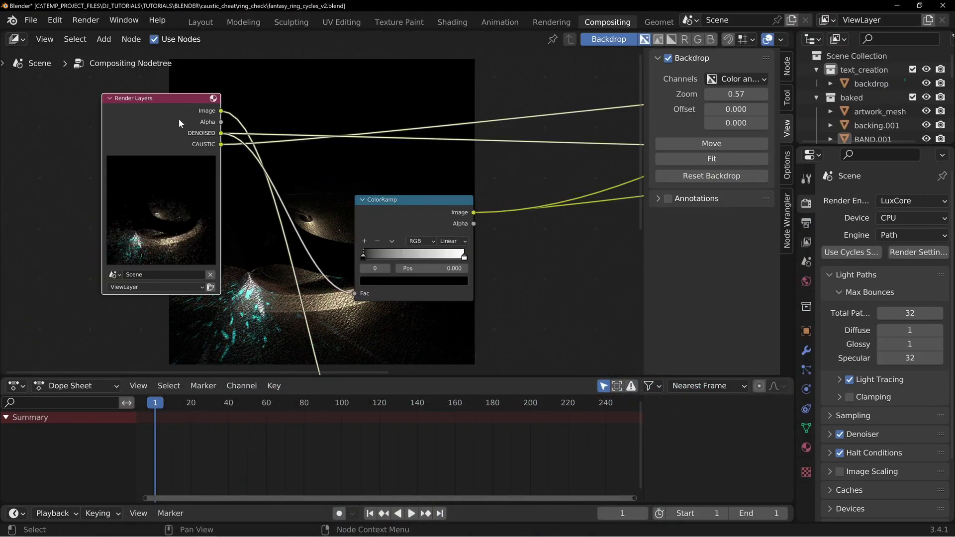
Cycle the viewer to the DENOISED output and pan around the denoised ring render
ctrl+shift+click(158, 119)
ctrl+shift+click(158, 119)
ctrl+shift+click(159, 118)
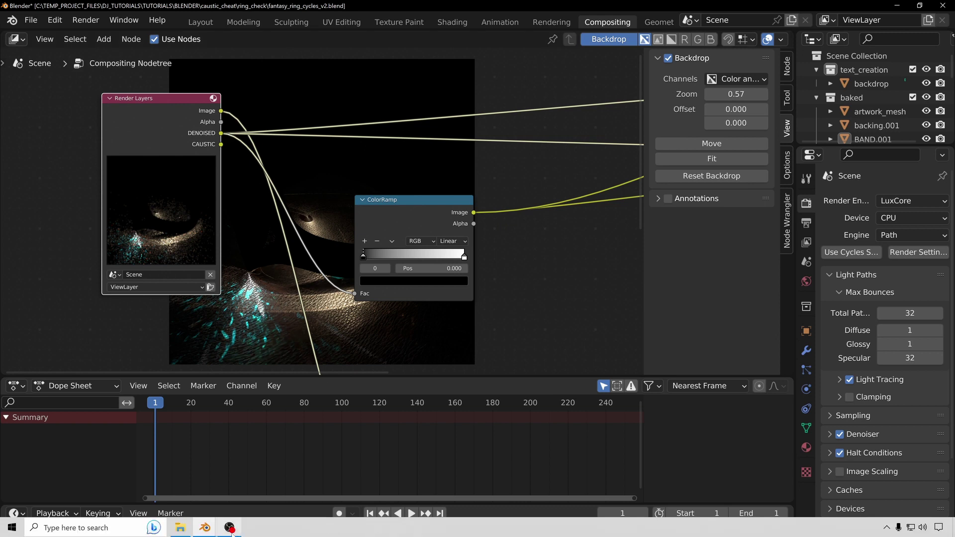
mouse_move(205, 531)
click(239, 484)
middle_drag(514, 333, 455, 403)
scroll(495, 317, down, 2)
middle_drag(667, 233, 365, 309)
middle_drag(344, 352, 457, 269)
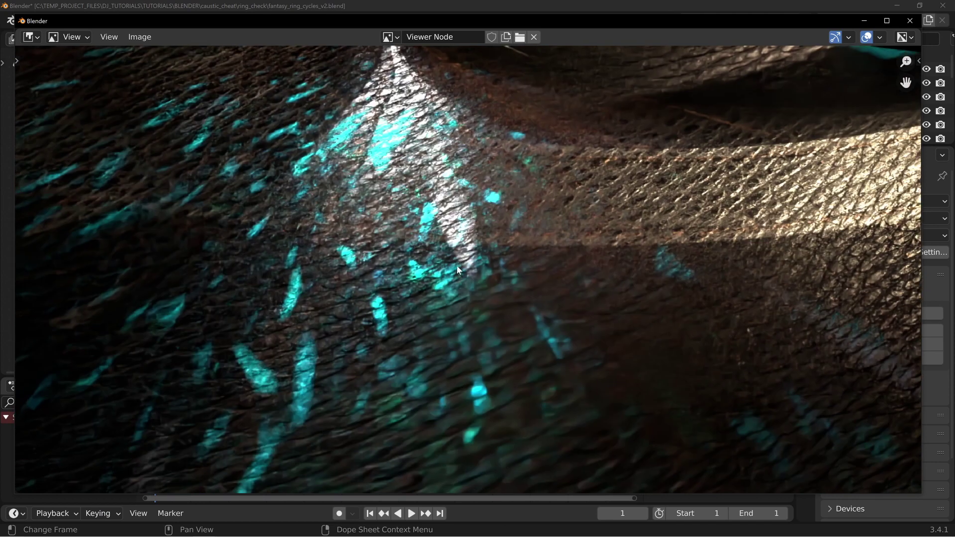
middle_drag(177, 360, 277, 248)
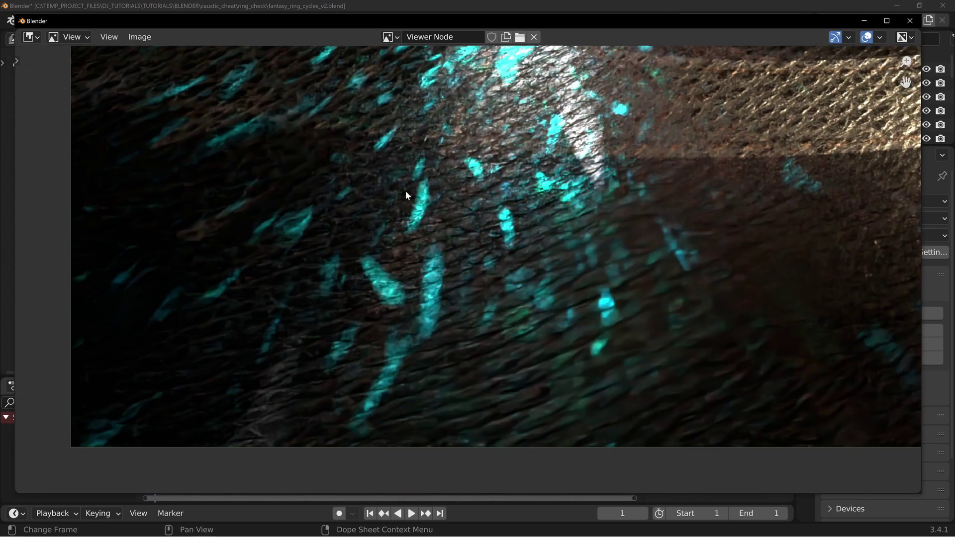
middle_drag(501, 158, 461, 269)
scroll(463, 269, down, 5)
middle_drag(544, 221, 469, 277)
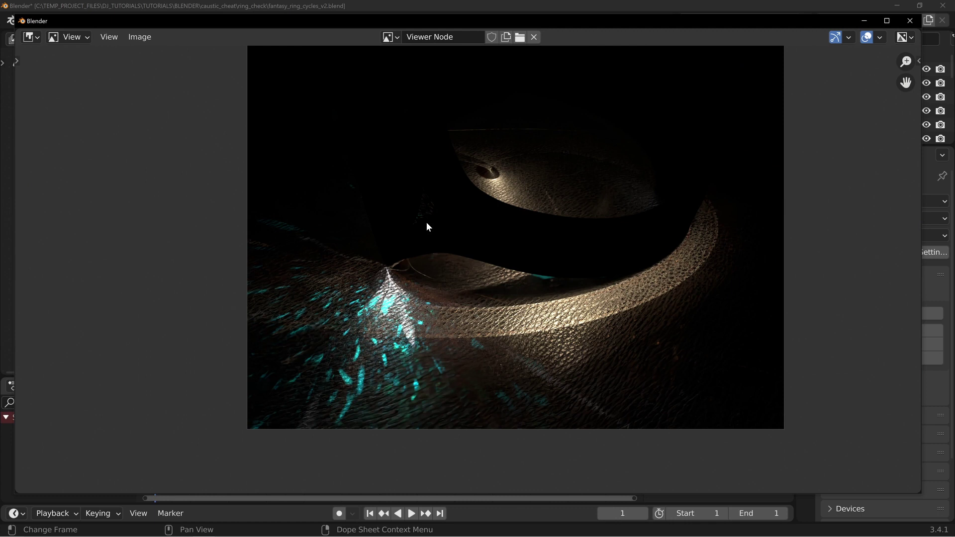
middle_drag(427, 227, 388, 245)
click(910, 20)
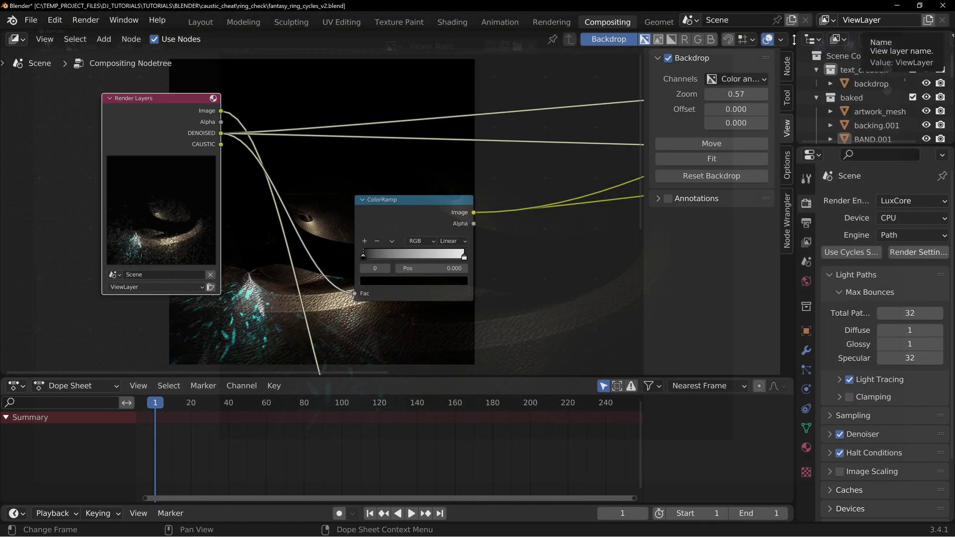
Reposition the Render Layers and ColorRamp nodes and feed a render pass into the ColorRamp factor
drag(214, 141, 139, 122)
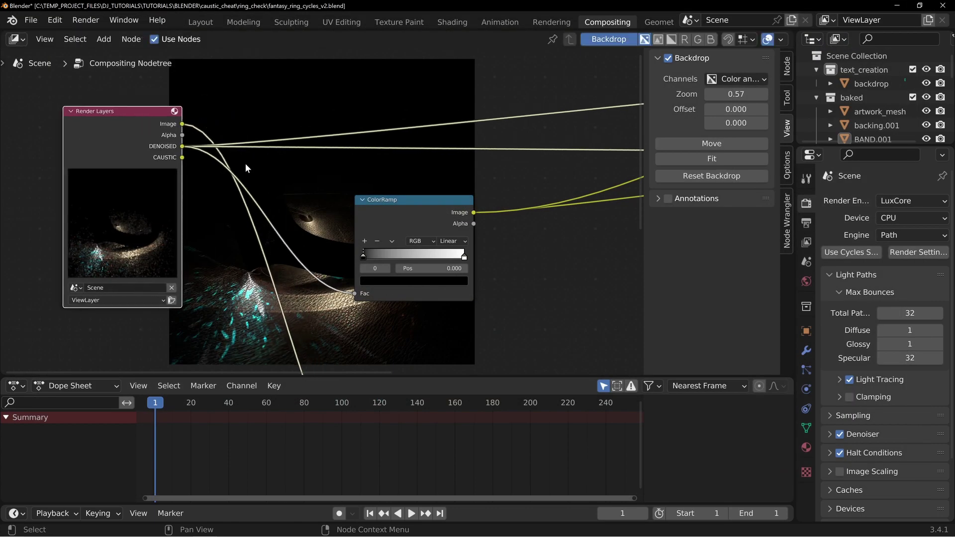
drag(412, 205, 358, 199)
click(124, 116)
ctrl+shift+click(126, 118)
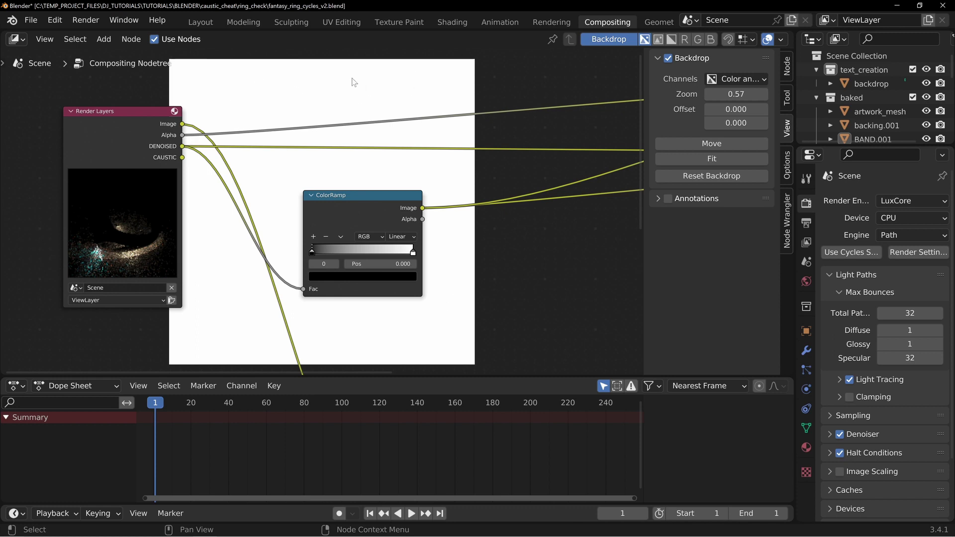
drag(335, 222, 316, 221)
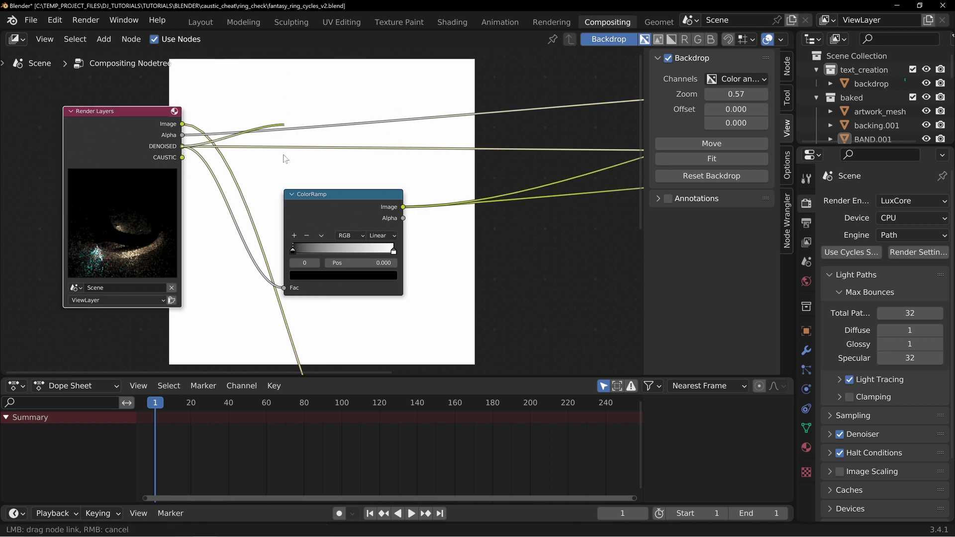
drag(322, 213, 467, 127)
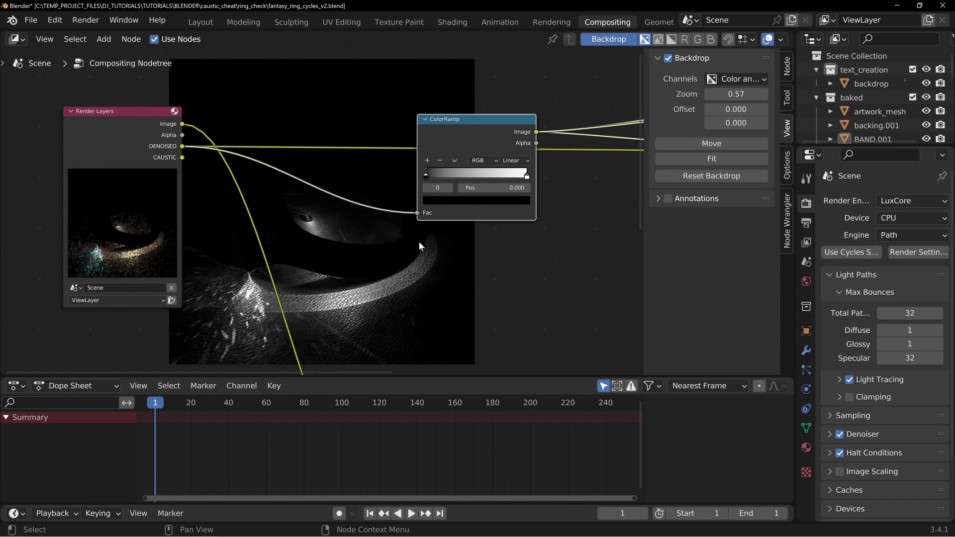
Inspect the grayscale image in the viewer window and test the ColorRamp black and white stops
mouse_move(210, 531)
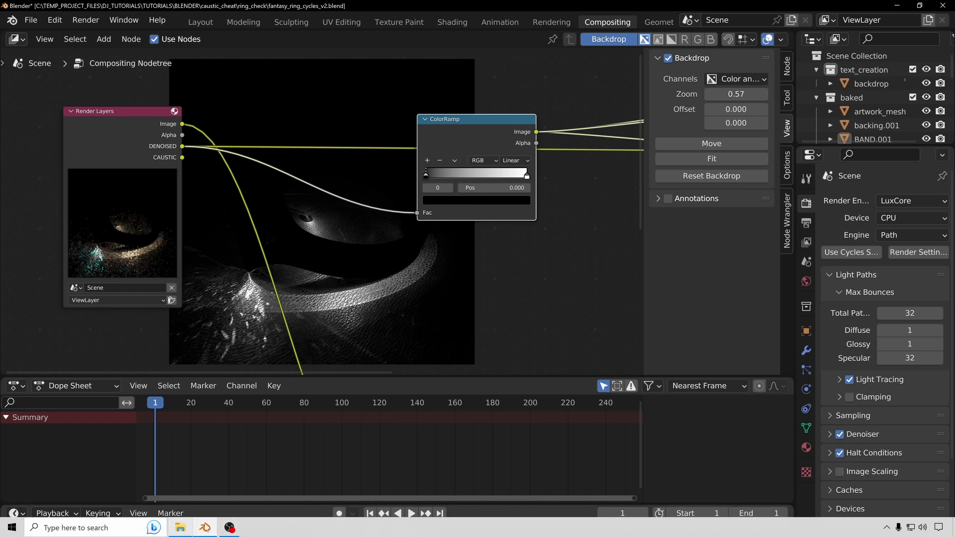
key(alt+Tab)
scroll(379, 393, up, 5)
middle_drag(379, 392, 584, 128)
middle_drag(740, 259, 516, 391)
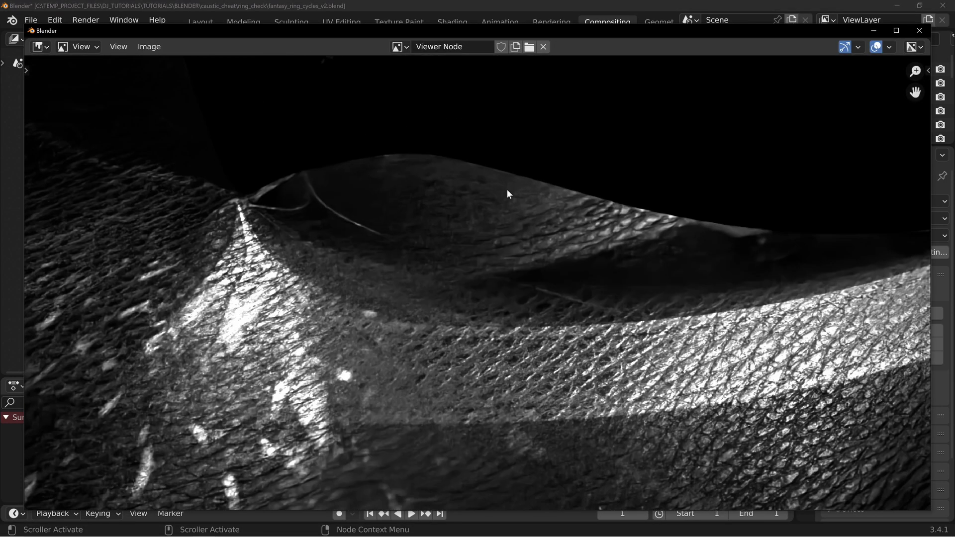
click(874, 31)
drag(253, 260, 293, 262)
key(ctrl+z)
drag(355, 261, 406, 275)
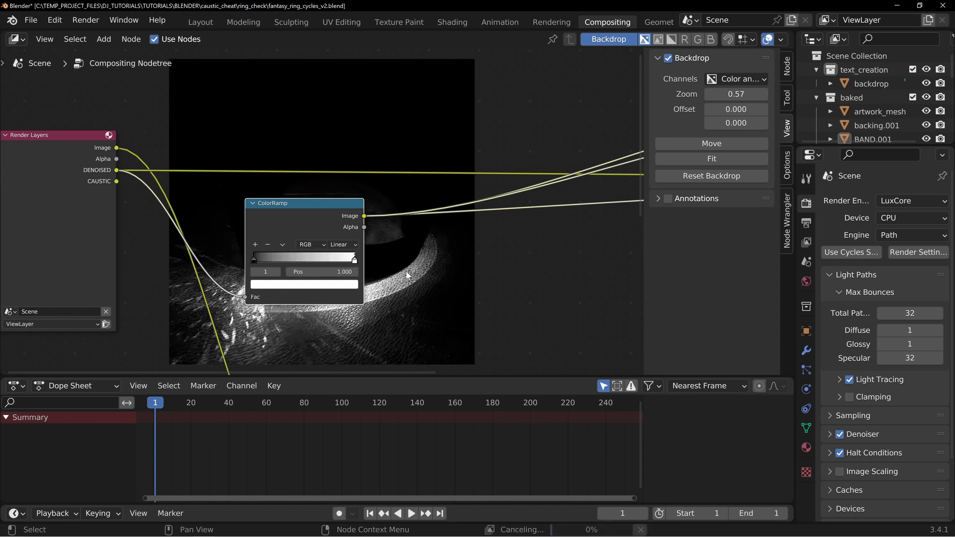
Move the ColorRamp, Composite and Viewer nodes and enable Use Alpha on the Viewer
drag(314, 206, 272, 208)
middle_drag(433, 206, 251, 215)
scroll(251, 215, down, 6)
drag(556, 188, 413, 232)
click(519, 192)
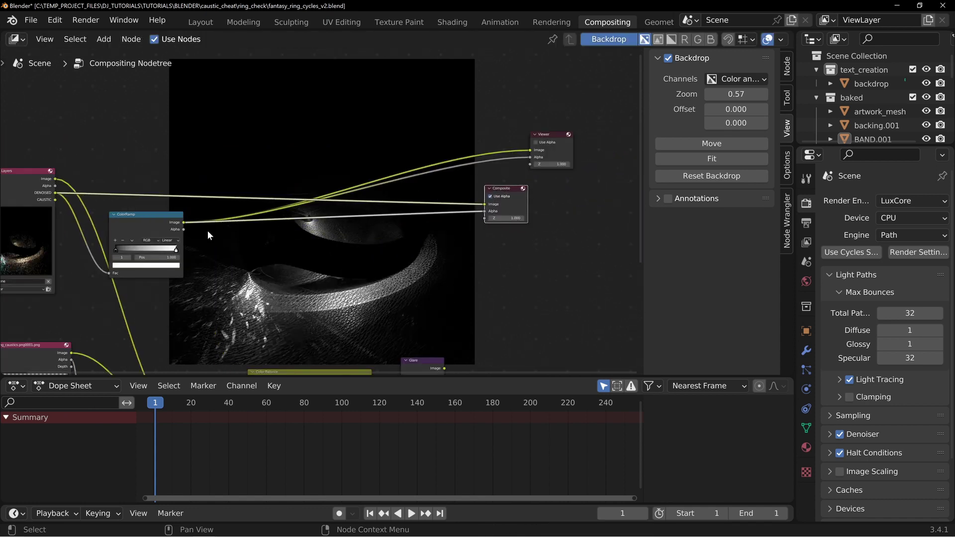
drag(518, 190, 539, 200)
drag(542, 160, 522, 141)
click(512, 147)
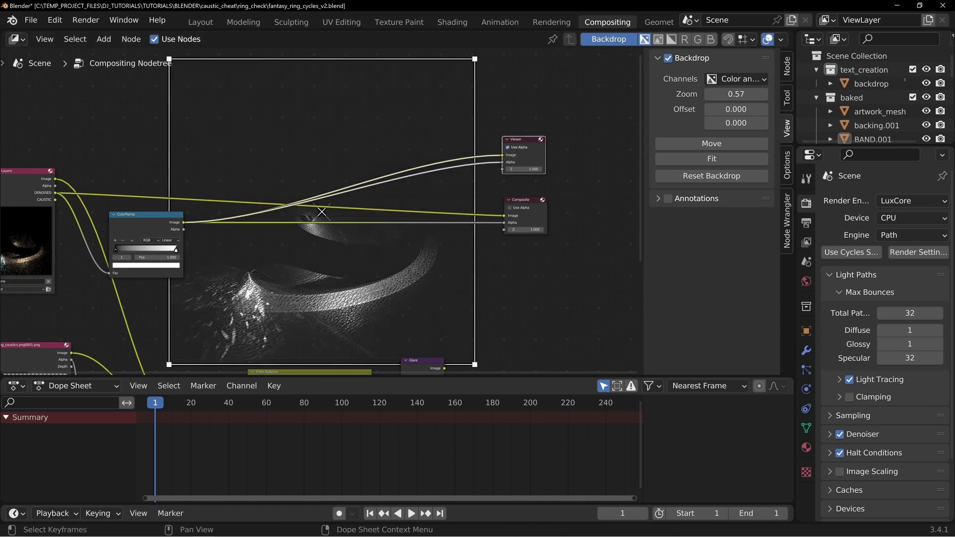
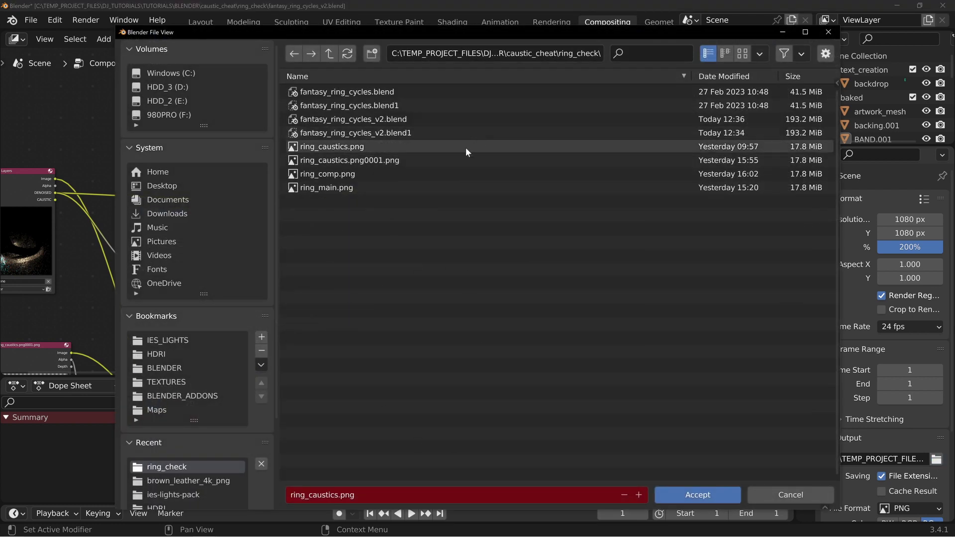
Set the output file name to ring_caustics.png, without the frame-number suffix, and accept the path
click(363, 163)
click(376, 495)
key(BackSpace)
key(BackSpace)
key(BackSpace)
key(BackSpace)
key(BackSpace)
key(BackSpace)
key(BackSpace)
key(BackSpace)
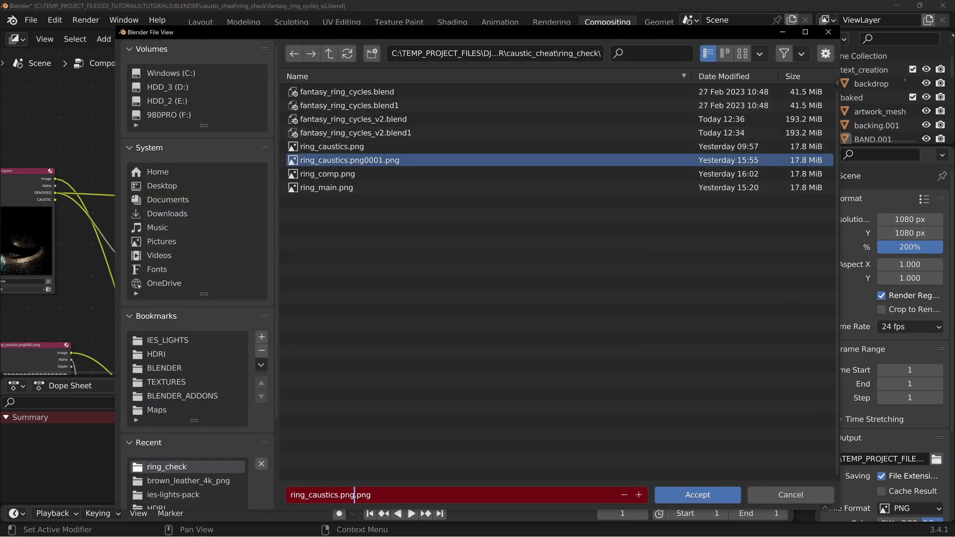
key(Return)
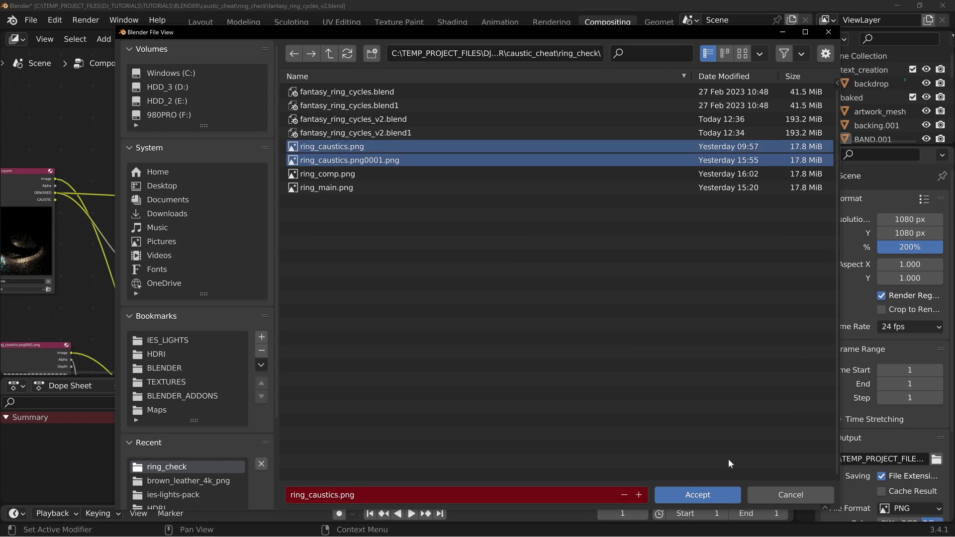
click(696, 495)
Nudge the ColorRamp and Viewer nodes into new positions
click(85, 20)
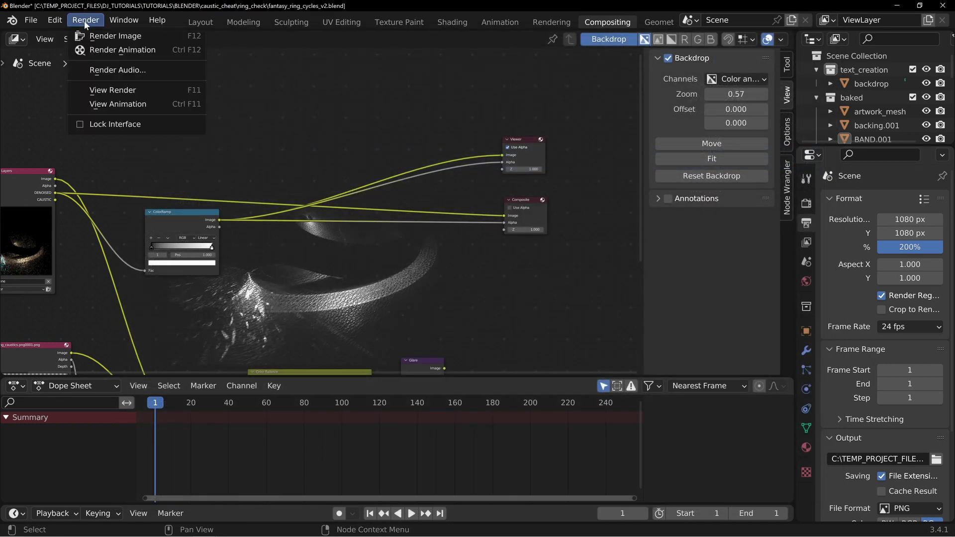
click(115, 53)
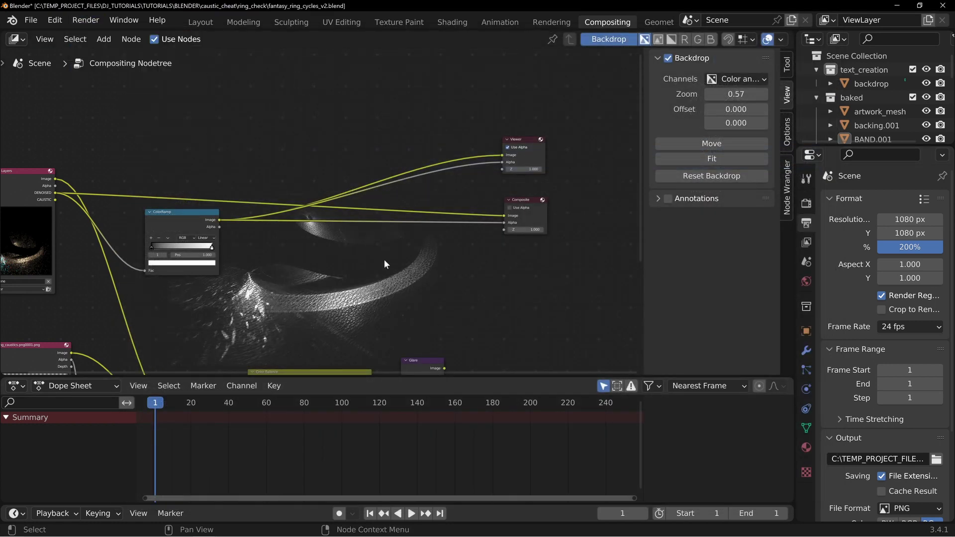
drag(156, 211, 137, 217)
drag(518, 144, 515, 153)
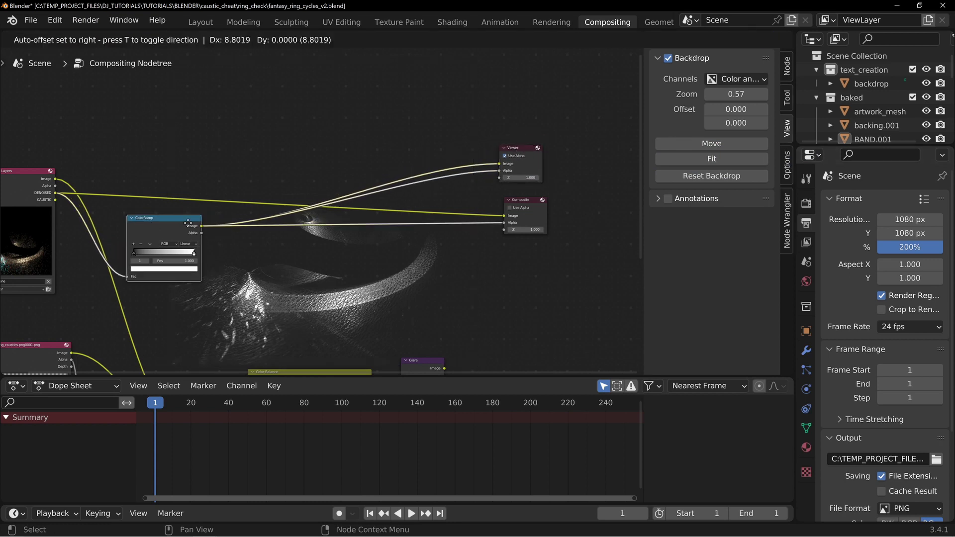
drag(162, 219, 181, 216)
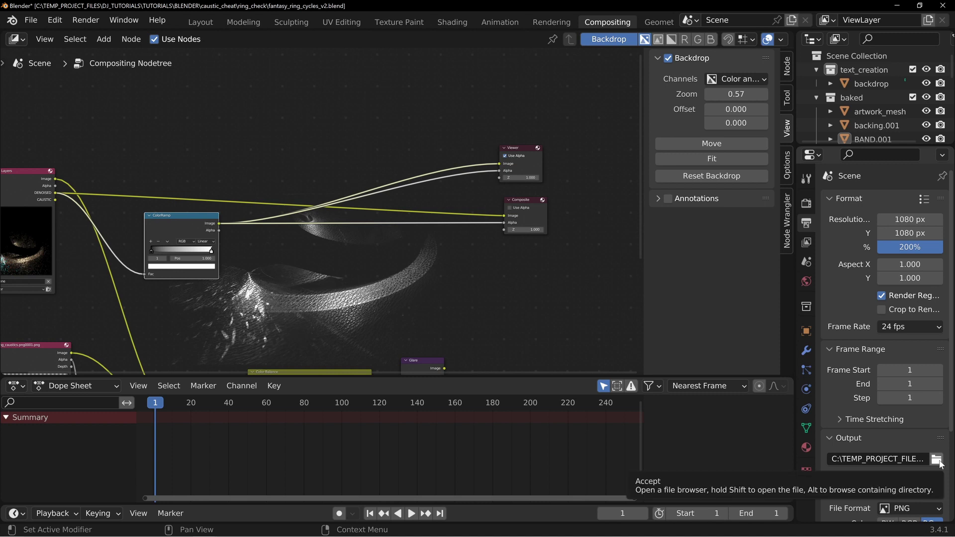
Check the PNG file format settings in the output properties
scroll(897, 469, down, 2)
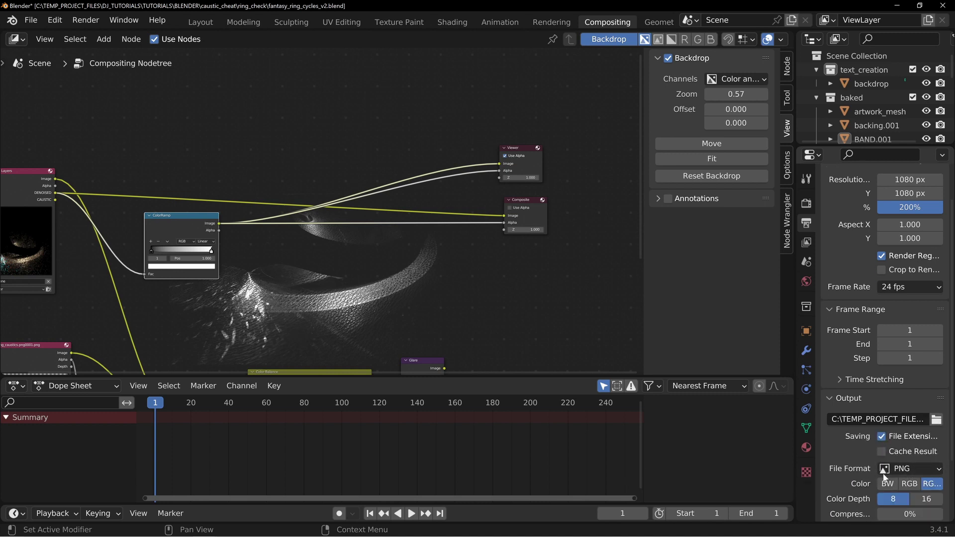
scroll(912, 428, down, 2)
click(900, 431)
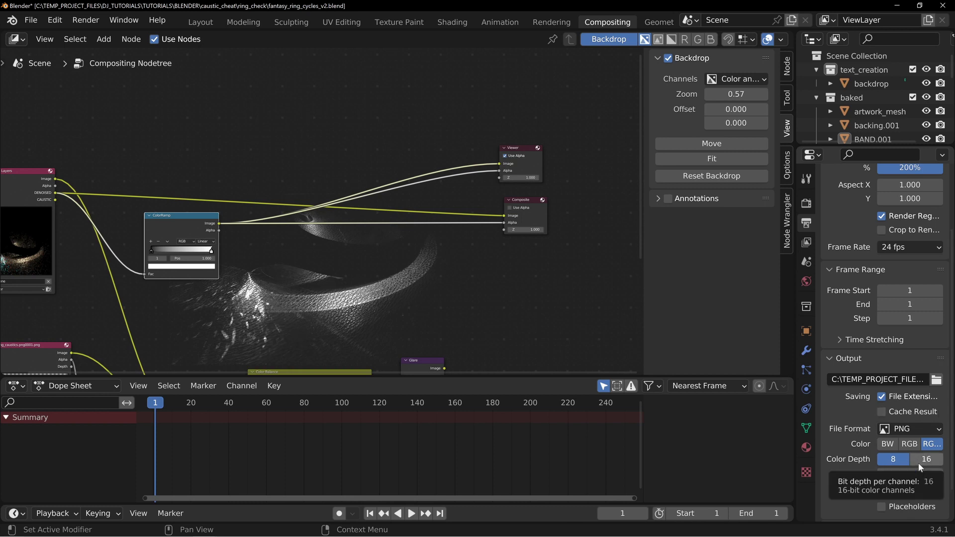
Align the ColorRamp, Viewer and Composite nodes in the node layout
drag(183, 219, 232, 218)
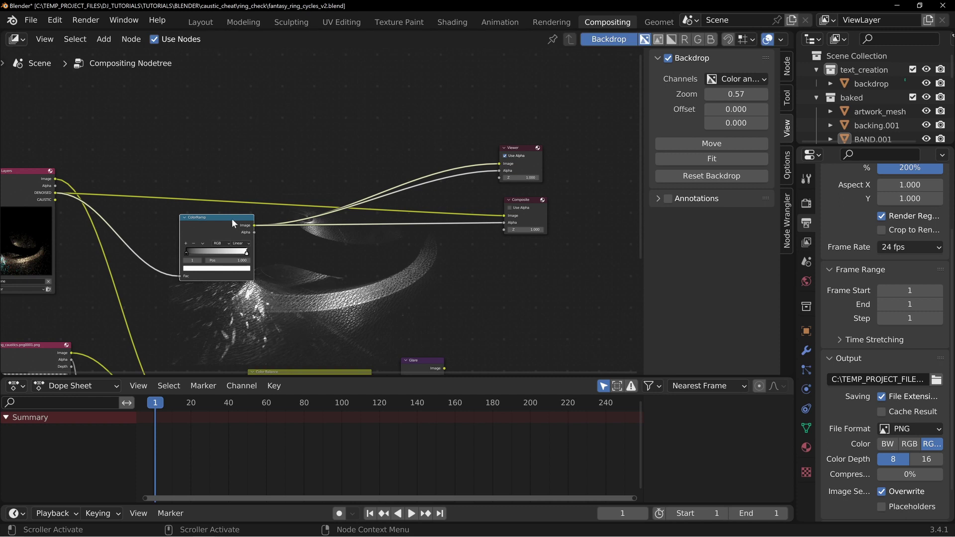
drag(525, 148, 527, 145)
drag(522, 199, 518, 204)
mouse_move(219, 219)
mouse_down()
mouse_move(194, 222)
mouse_move(208, 220)
mouse_up()
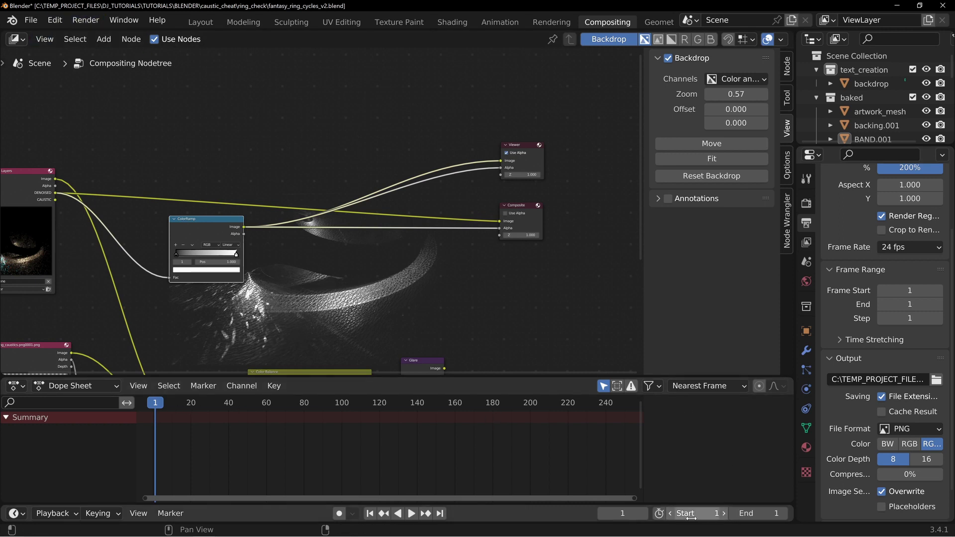
click(123, 20)
click(181, 47)
drag(569, 178, 566, 189)
drag(223, 197, 226, 202)
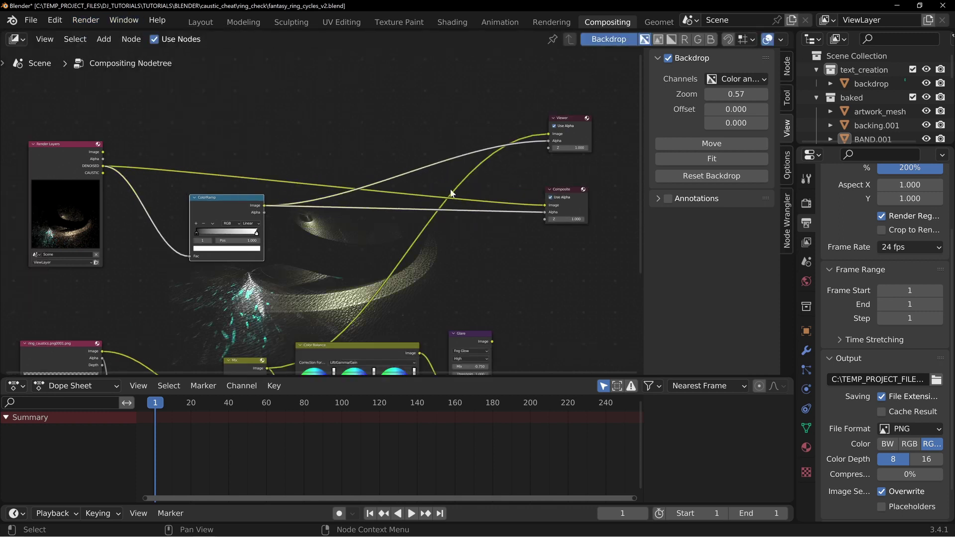
drag(562, 192, 563, 187)
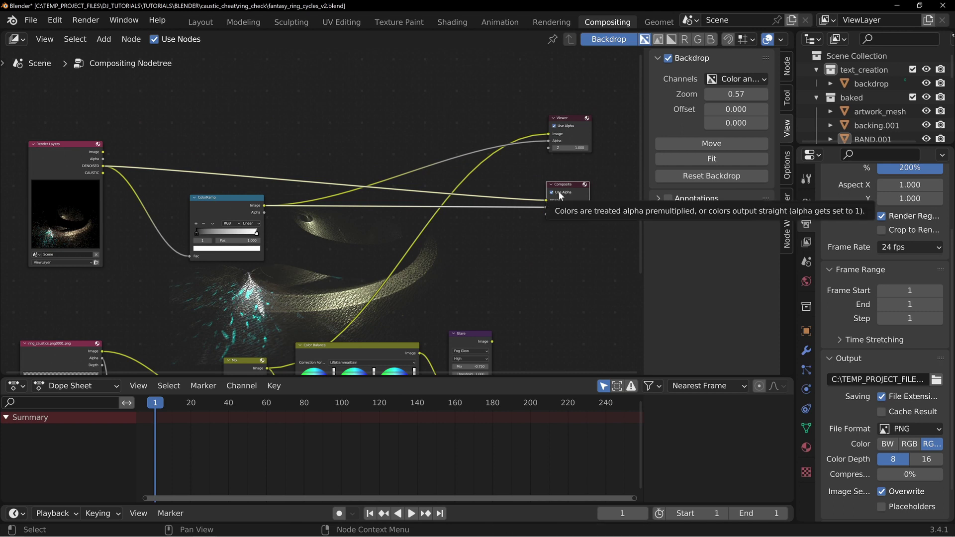
Delete a stray duplicate Composite node and pan down to the lower nodes
click(86, 23)
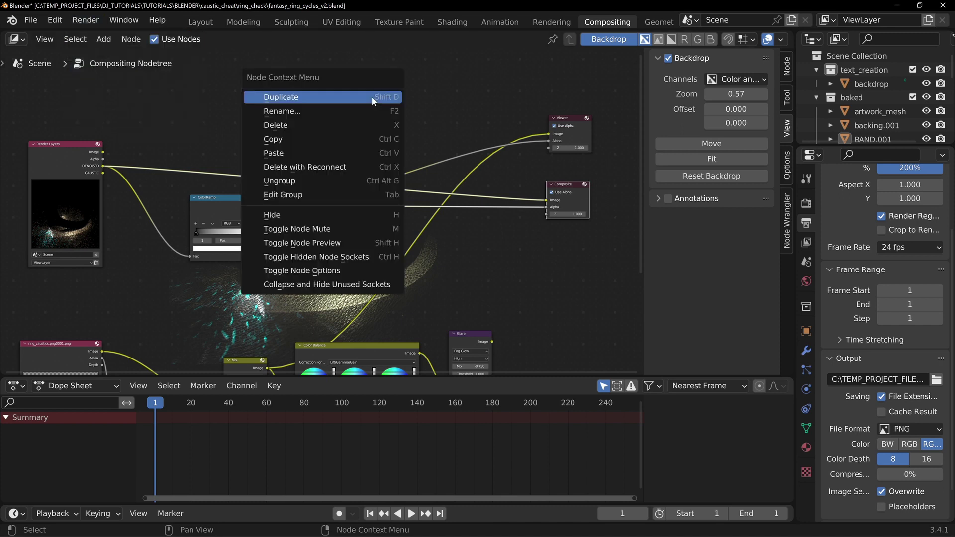
key(shift+d)
click(381, 202)
key(x)
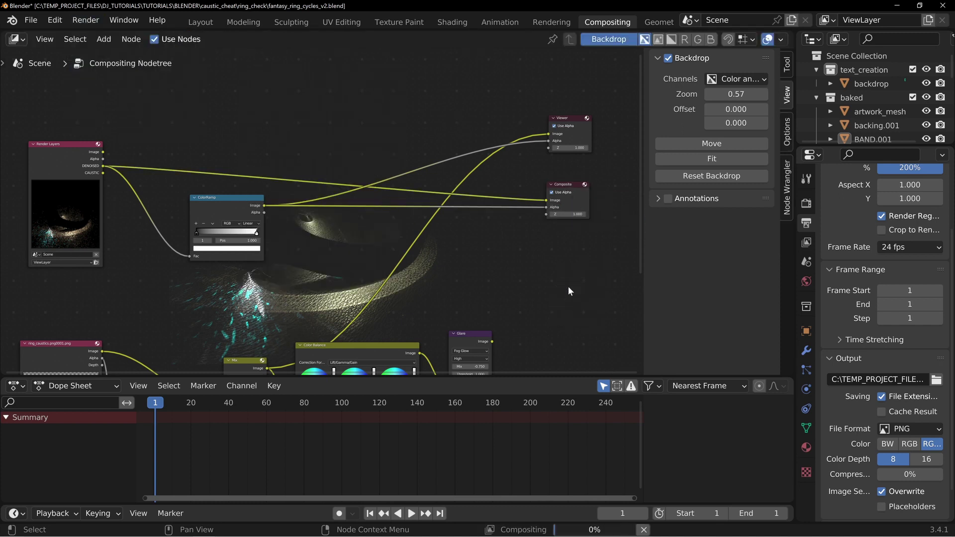
middle_drag(254, 315, 399, 188)
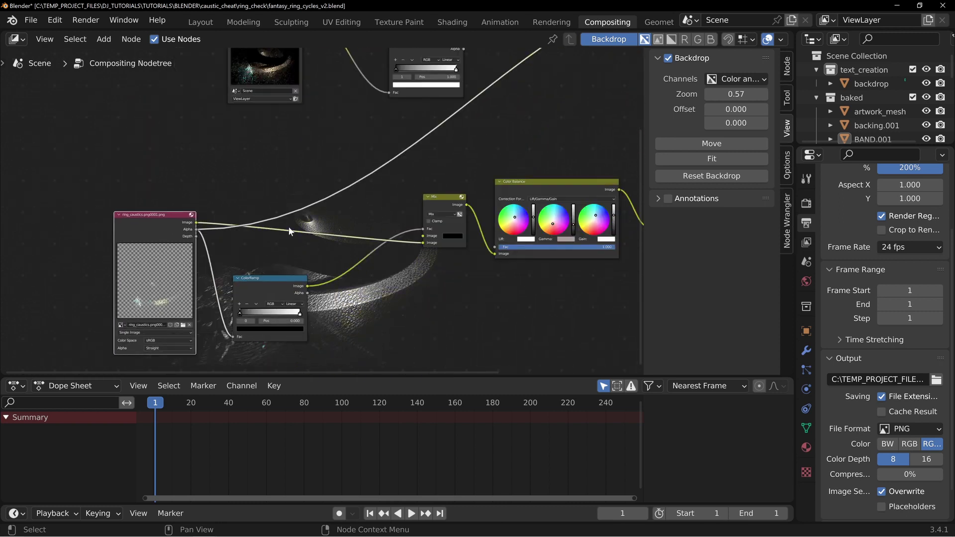
Load ring_caustics.png0001.png into the caustic Image node and move the node up-left
click(234, 327)
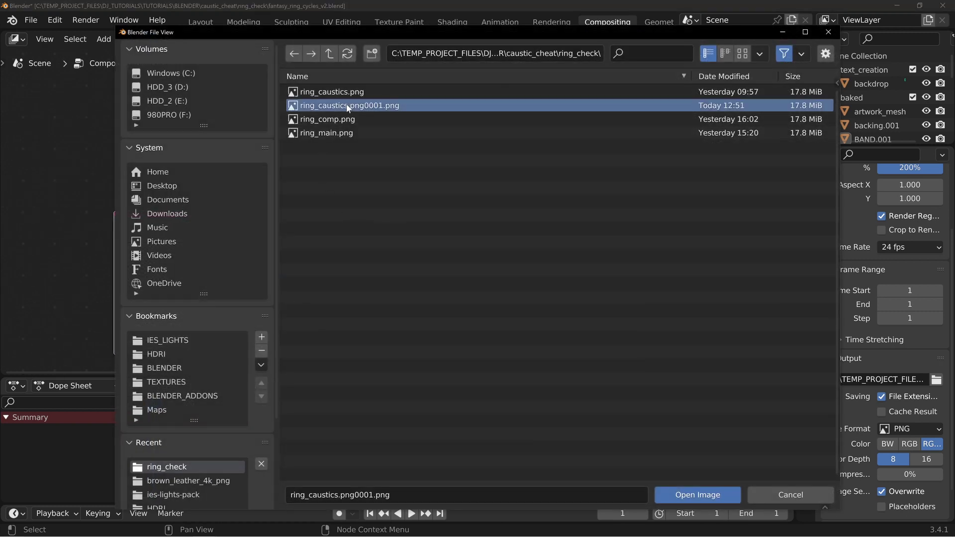
double_click(343, 106)
drag(177, 223, 133, 199)
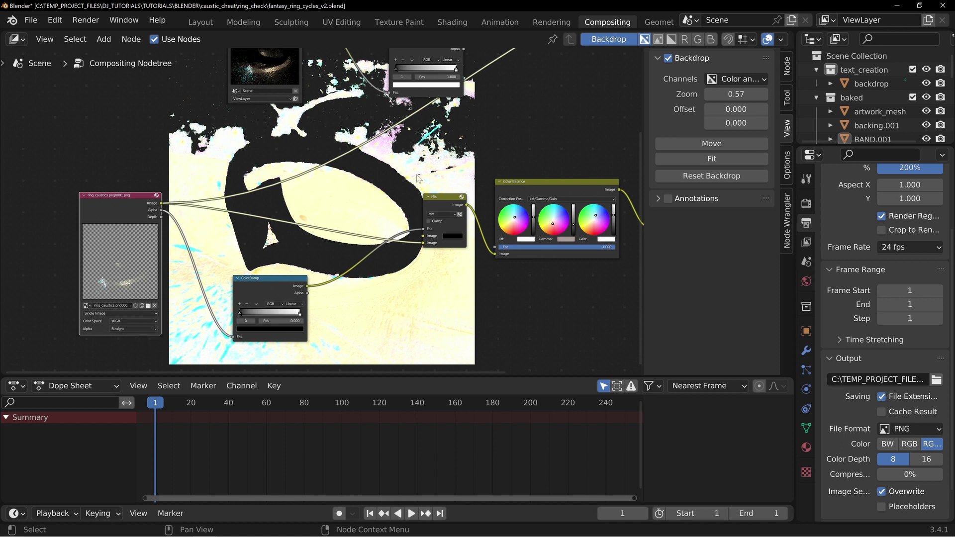
Wire the caustic Alpha to Mix Fac and Image to the second input, inserting Mix into the output link
ctrl+shift+click(143, 205)
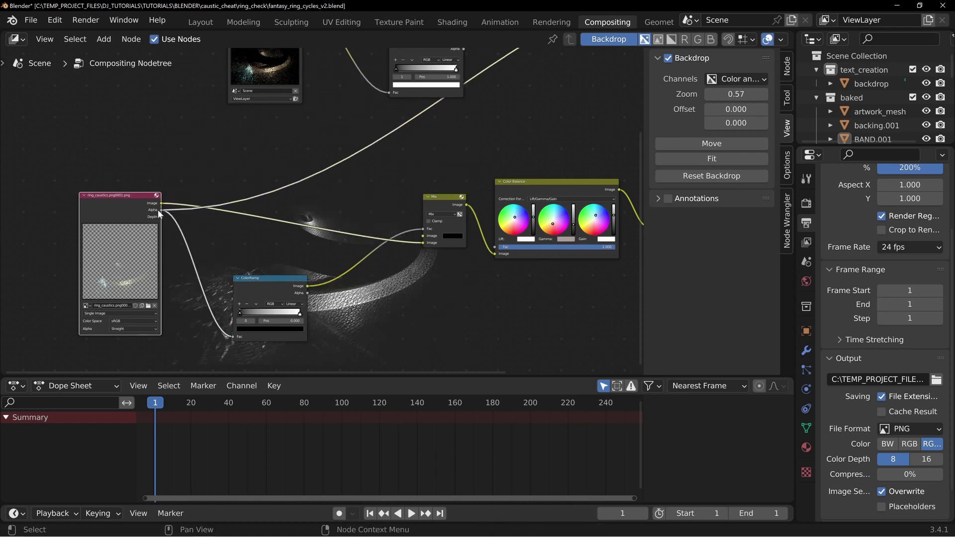
drag(260, 293, 237, 268)
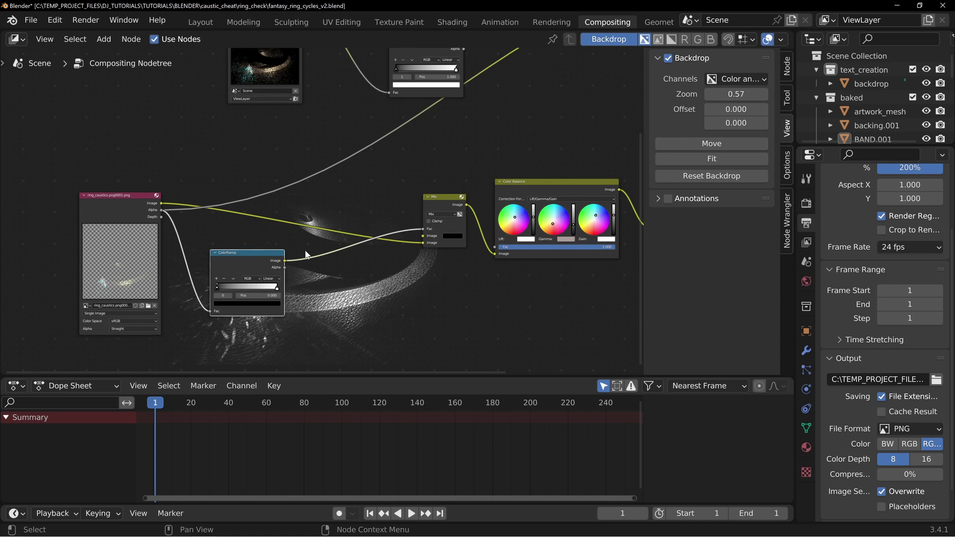
drag(168, 213, 421, 230)
drag(446, 198, 334, 194)
drag(163, 204, 304, 256)
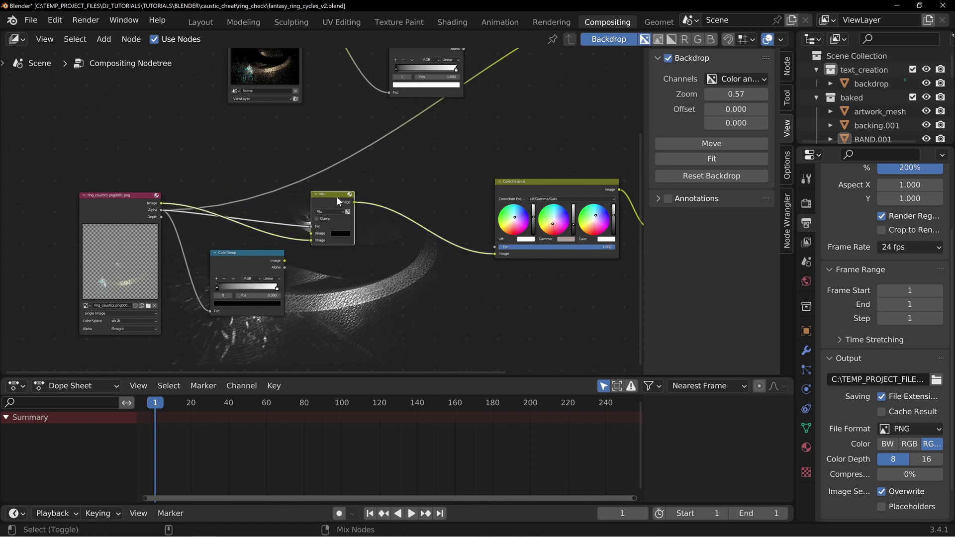
drag(339, 196, 304, 193)
Show the Viewer Node image in the render window and zoom into the caustic highlights
mouse_move(205, 528)
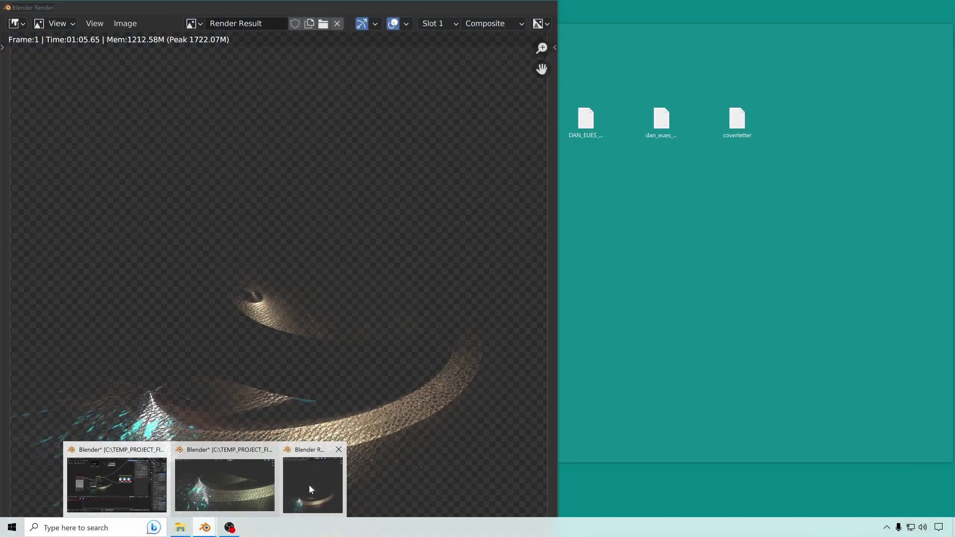
click(308, 484)
click(191, 24)
key(Down)
key(Down)
key(Down)
key(Down)
key(Down)
key(Down)
click(238, 163)
scroll(239, 416, up, 5)
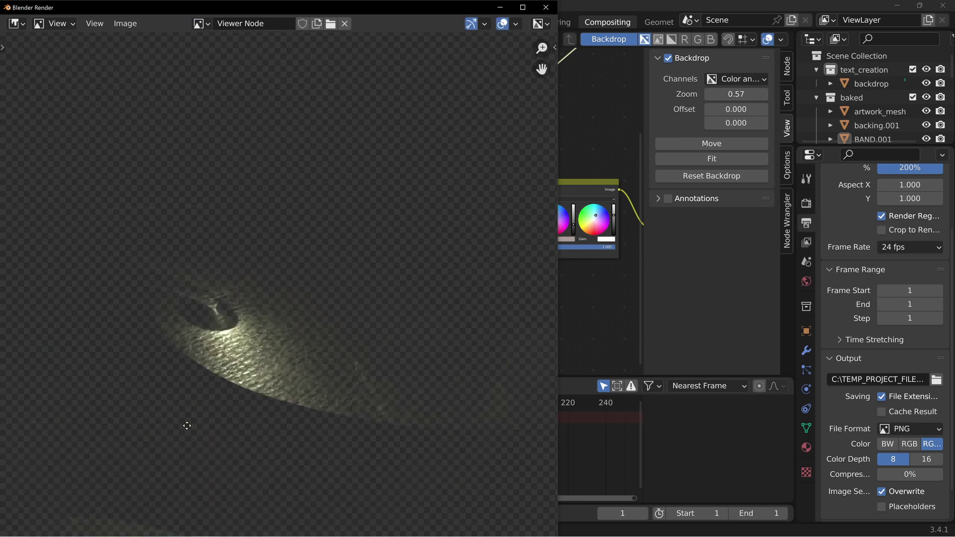
middle_drag(483, 294, 242, 323)
middle_drag(371, 305, 264, 326)
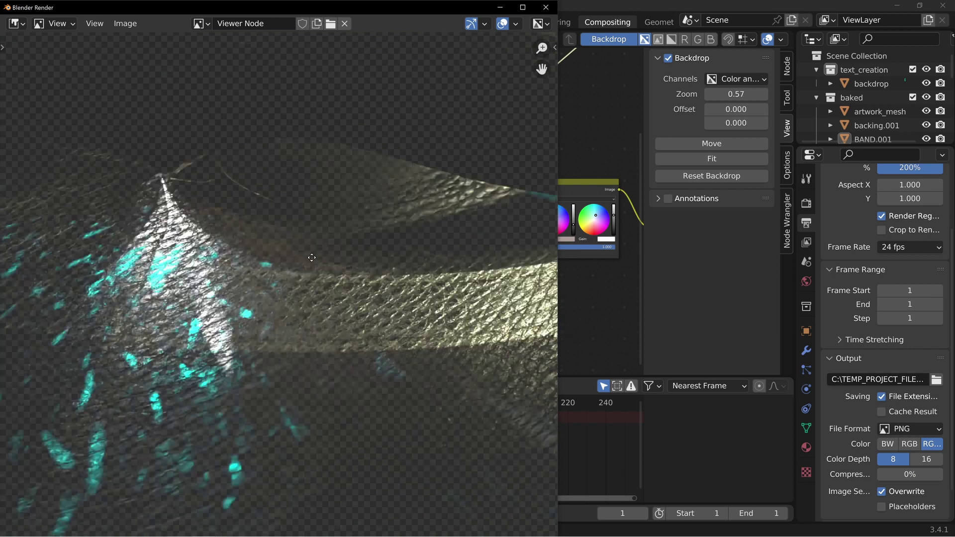
Close the render window, tidy the Mix and Render Layers nodes, and show Render Properties
click(546, 7)
drag(303, 192, 330, 189)
middle_drag(322, 99, 297, 201)
drag(245, 97, 158, 122)
click(806, 203)
scroll(870, 271, up, 4)
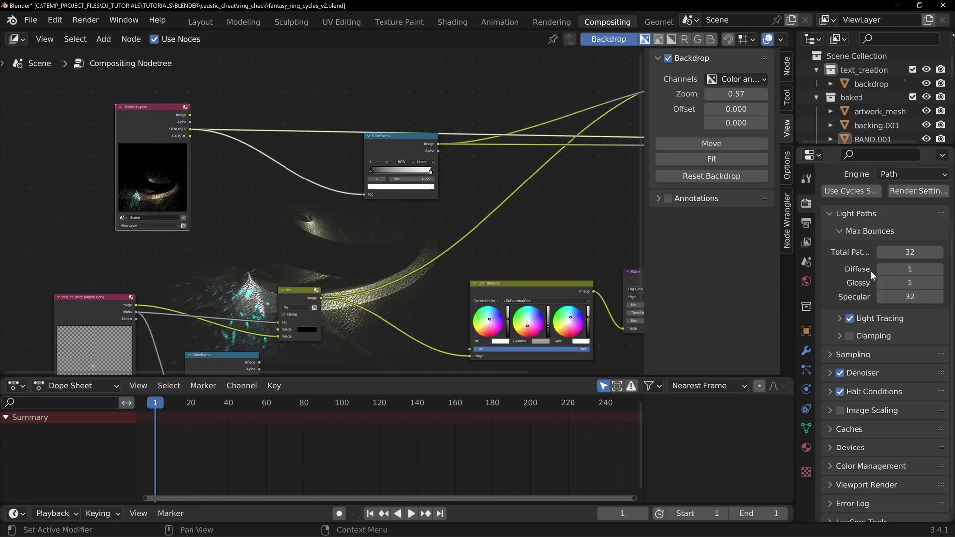
Switch the render engine to Cycles
click(902, 201)
click(865, 262)
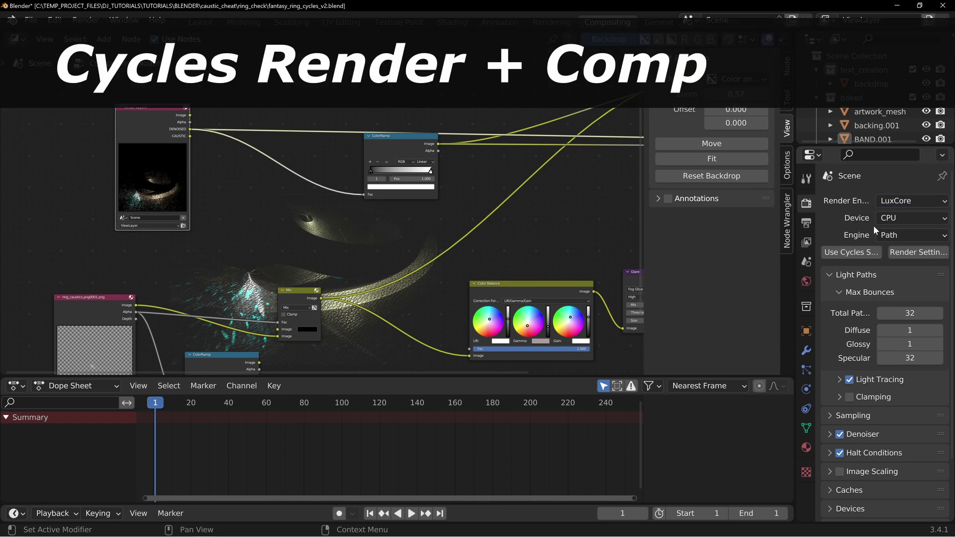
click(910, 201)
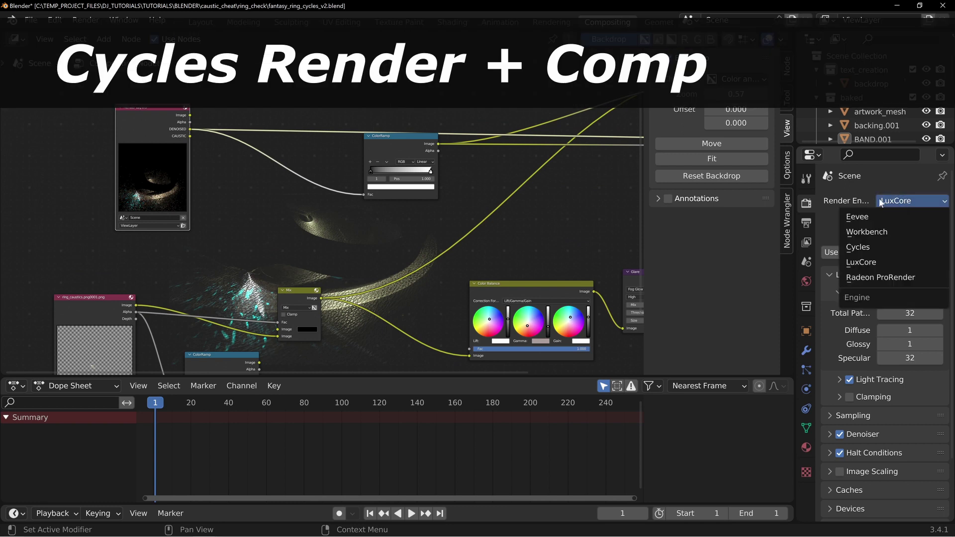
click(864, 244)
Enable IES_FRONT for rendering, hide and exclude luxcore_light, and save the blend file
drag(864, 147, 865, 366)
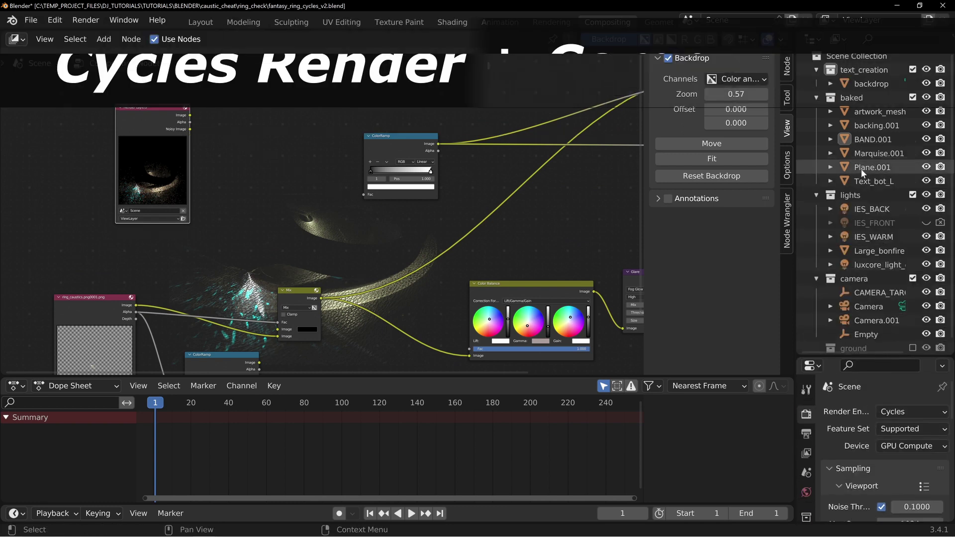
click(938, 223)
click(926, 264)
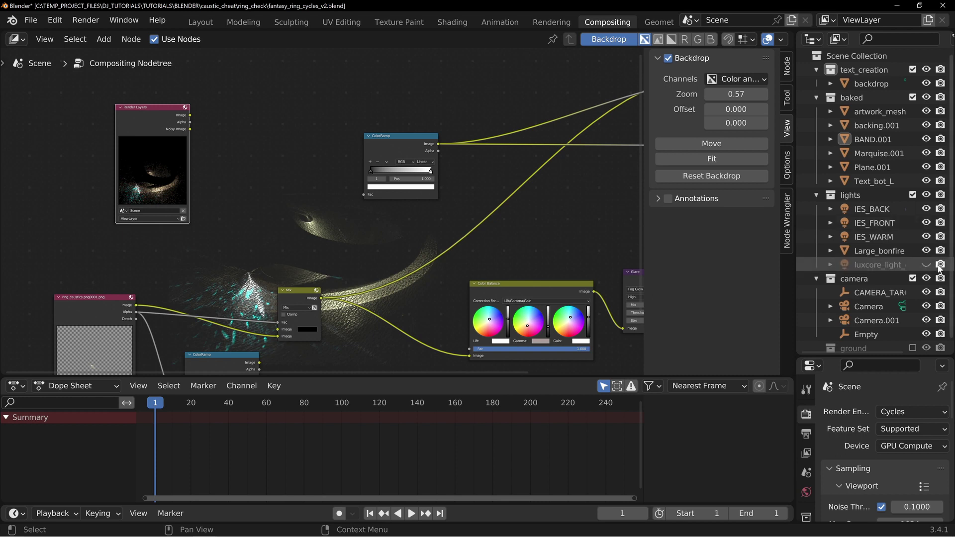
click(939, 264)
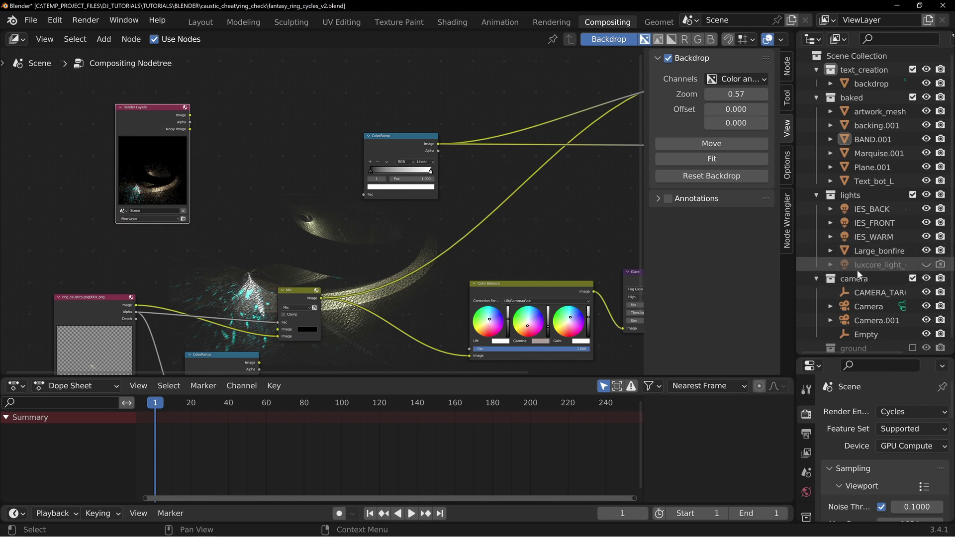
click(31, 20)
click(118, 114)
Render the scene with F12, check the Composite pass, and close the render window
key(F12)
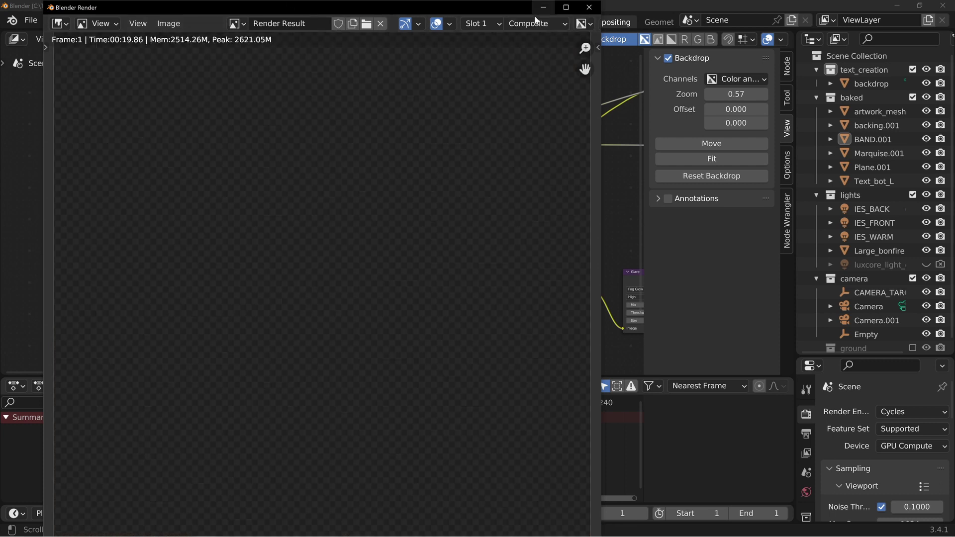
click(557, 23)
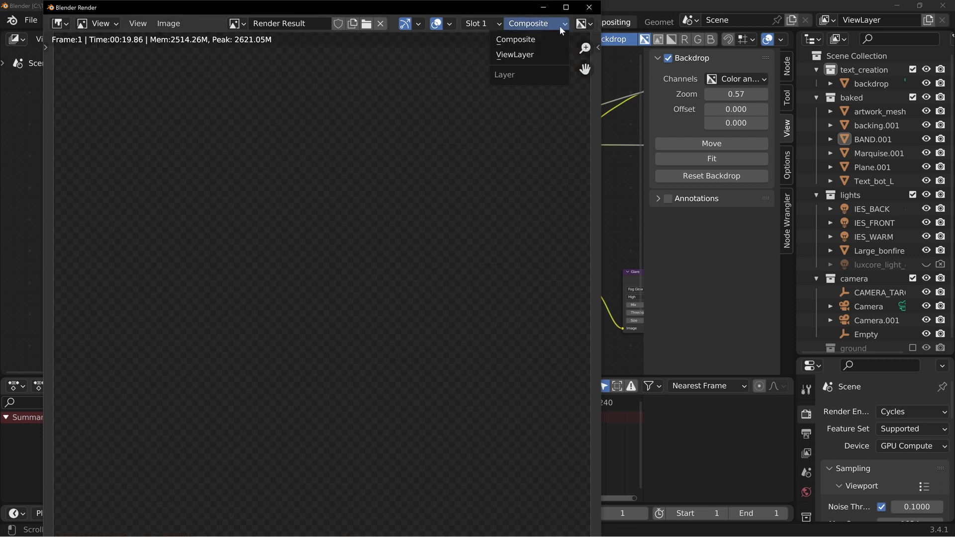
click(541, 8)
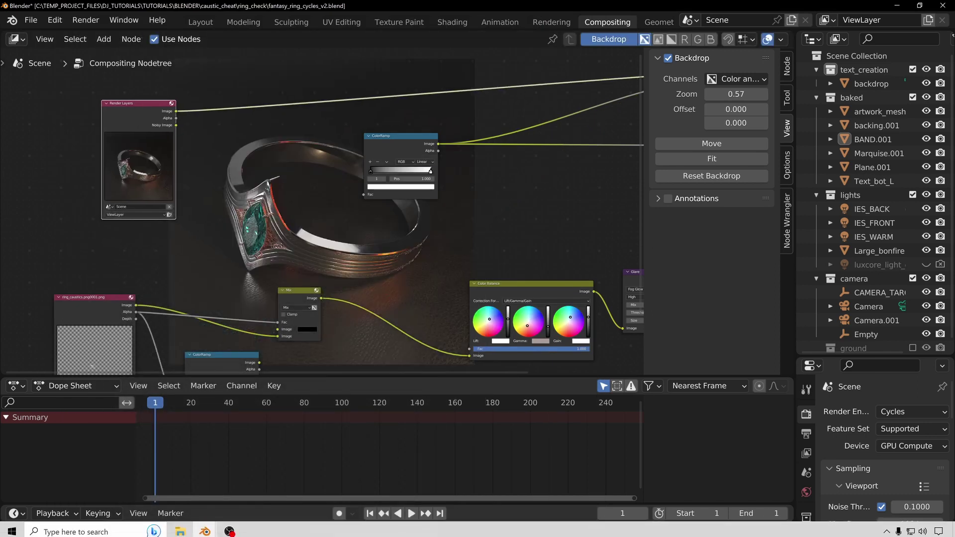
Glance at the viewer image window, then return to the compositor
mouse_move(205, 527)
click(228, 485)
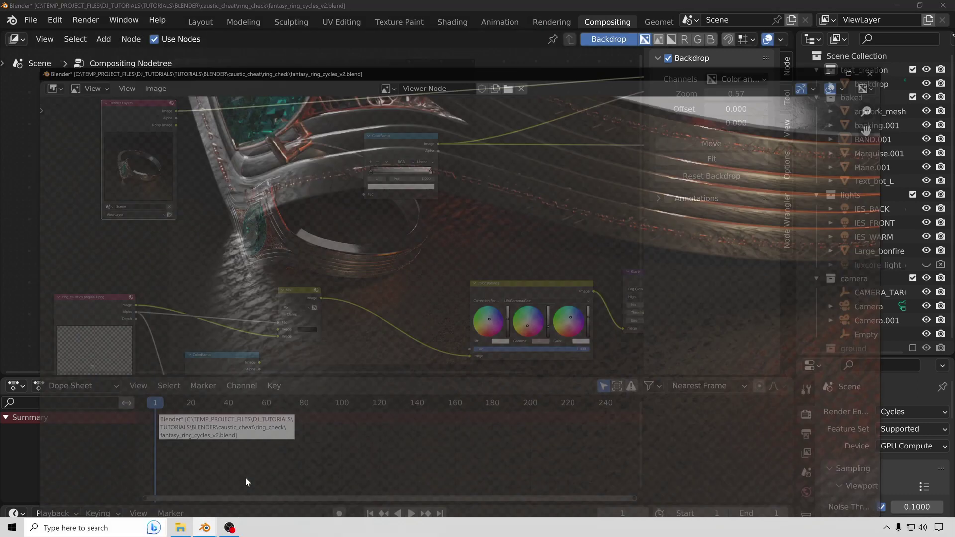
scroll(477, 219, down, 4)
scroll(458, 261, up, 3)
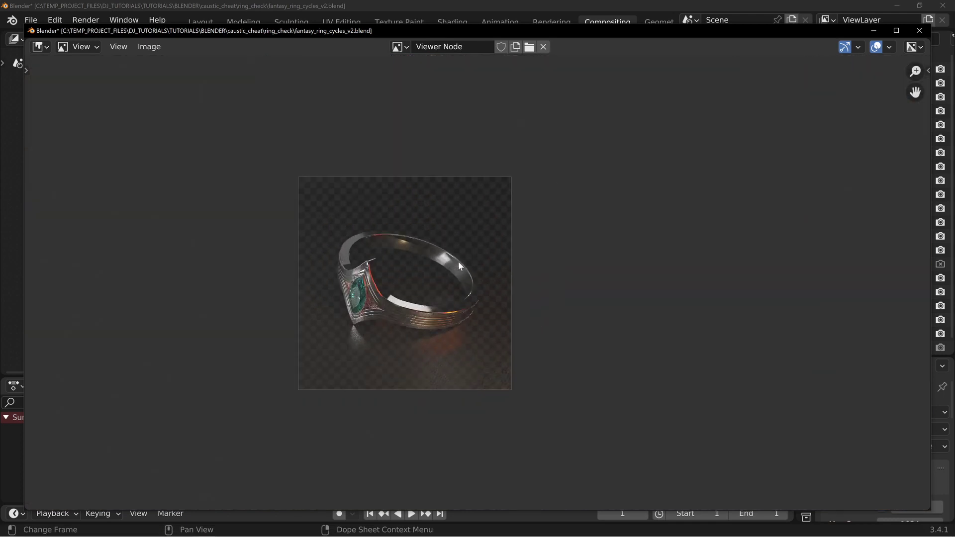
key(alt+Tab)
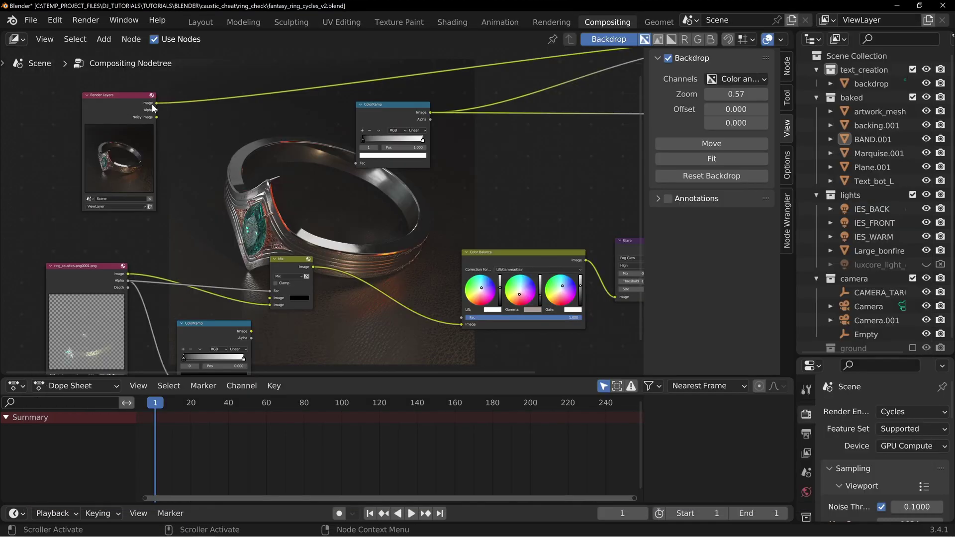
Connect the Render Layers Image to the Mix node's lower Image socket and preview the result
drag(157, 103, 272, 343)
middle_drag(365, 306, 388, 209)
ctrl+shift+click(312, 204)
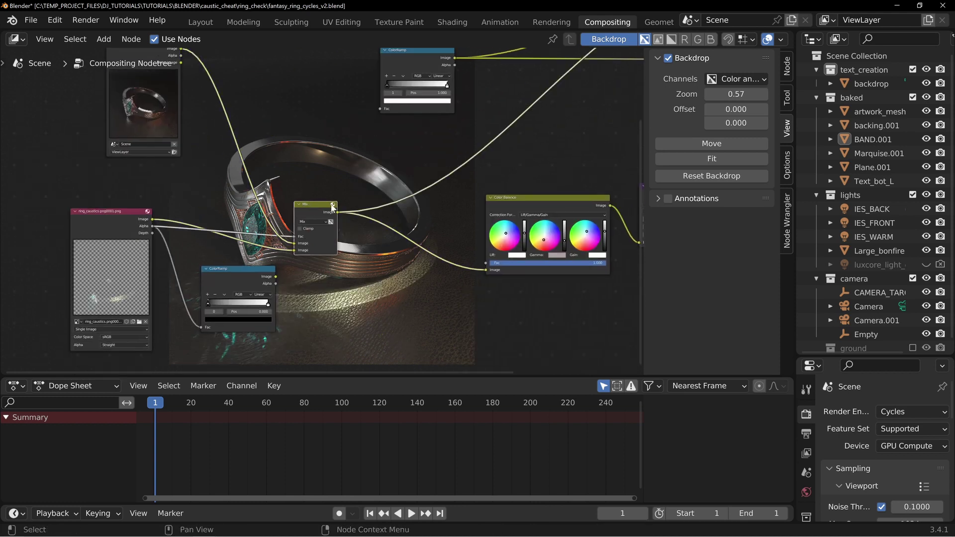
drag(311, 204, 284, 202)
middle_drag(418, 341, 382, 210)
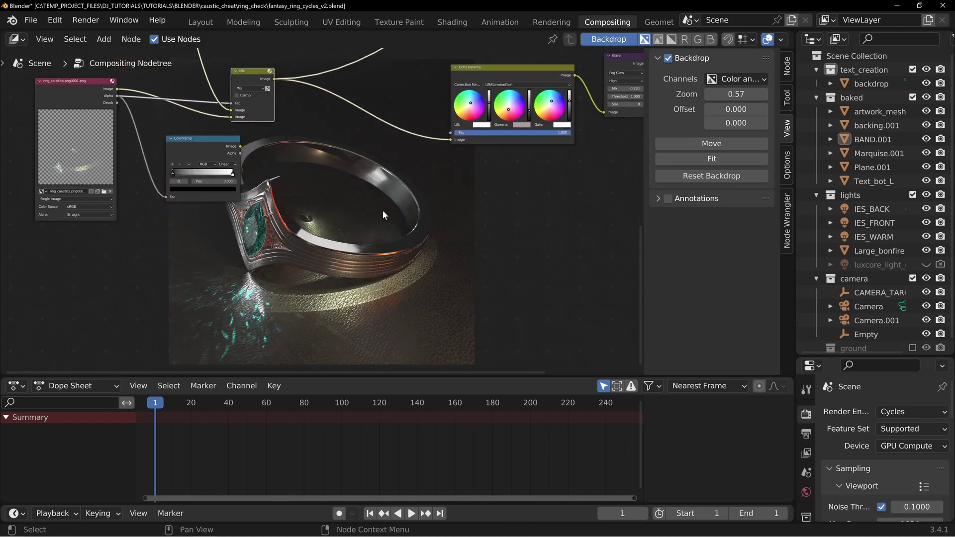
middle_drag(272, 167, 342, 217)
Arrange the ColorRamp node beside the caustics image node
drag(282, 190, 226, 178)
drag(157, 144, 113, 148)
drag(230, 177, 302, 152)
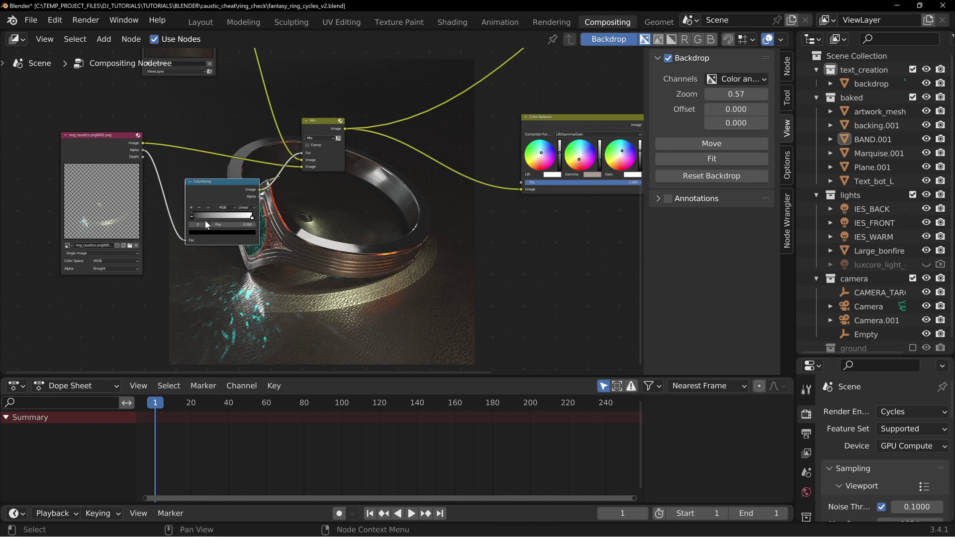
drag(210, 183, 191, 175)
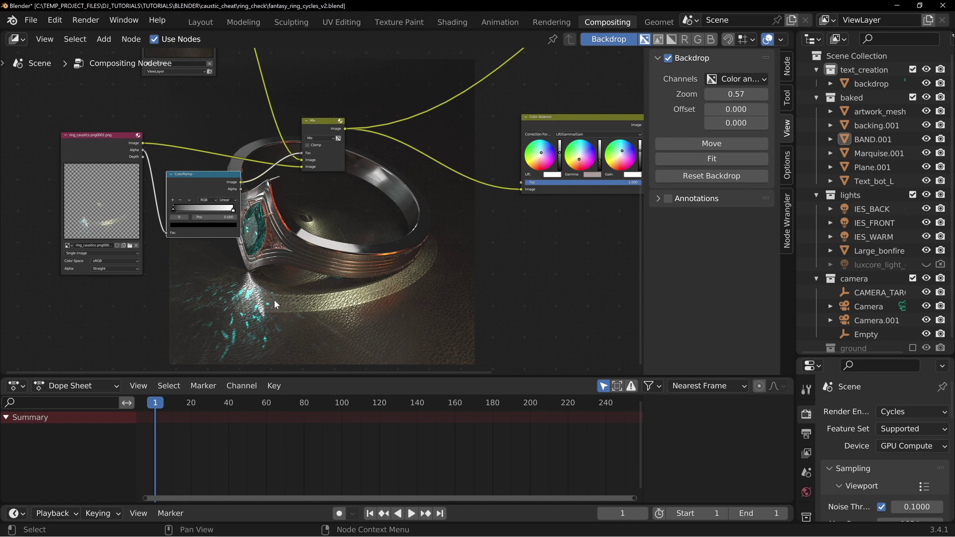
Test the ColorRamp black and white stops and the white stop colour, keeping it full white
drag(234, 210, 191, 213)
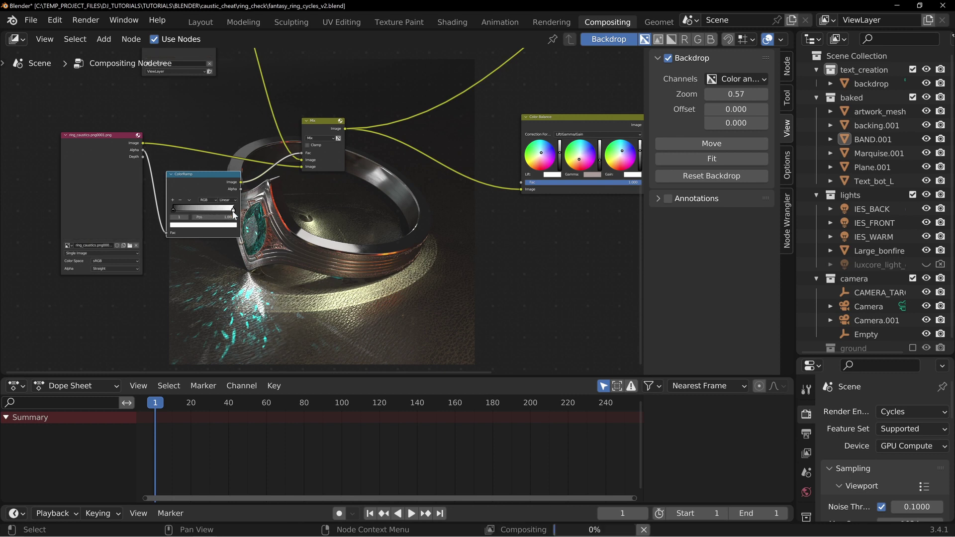
mouse_move(175, 208)
mouse_down()
mouse_move(199, 209)
mouse_move(186, 210)
mouse_up()
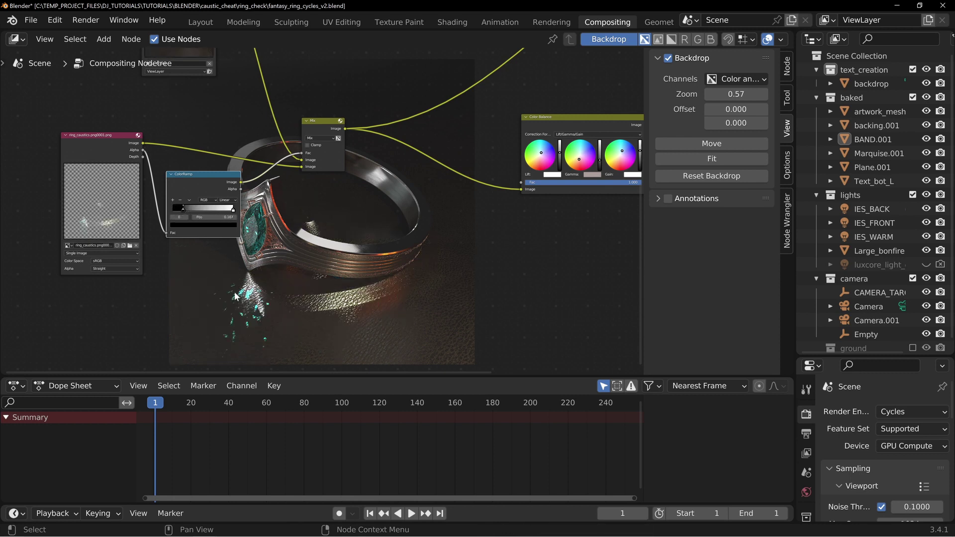
drag(184, 208, 164, 208)
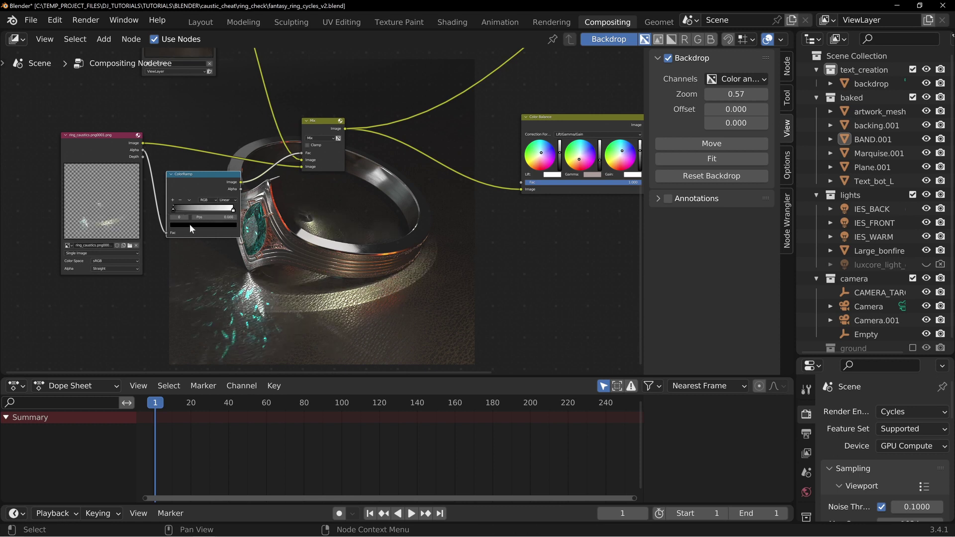
click(234, 210)
click(203, 225)
click(225, 229)
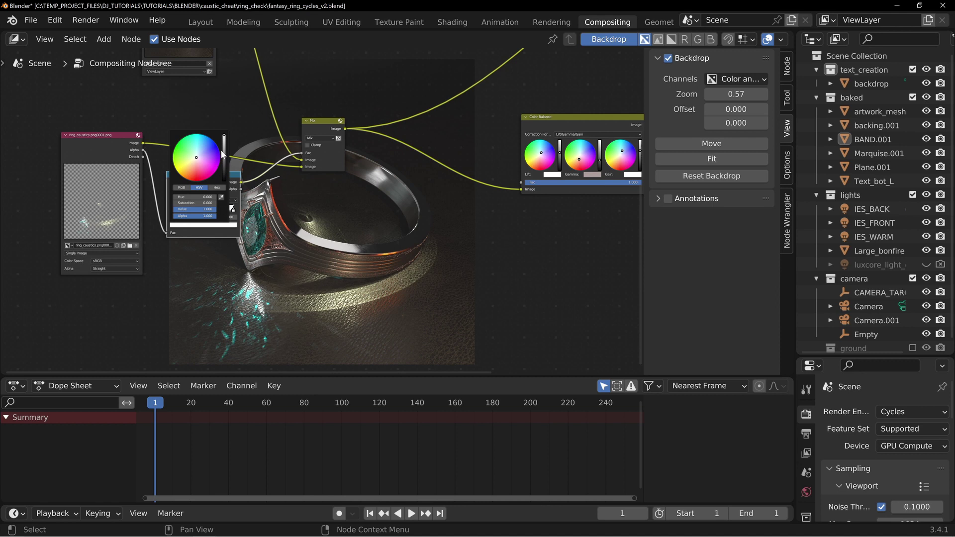
drag(225, 139, 224, 154)
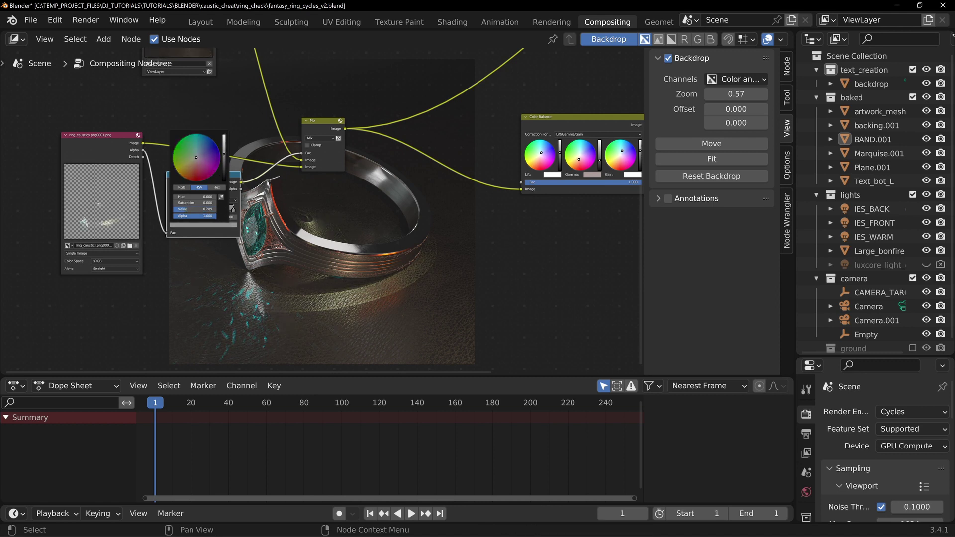
drag(224, 153, 224, 134)
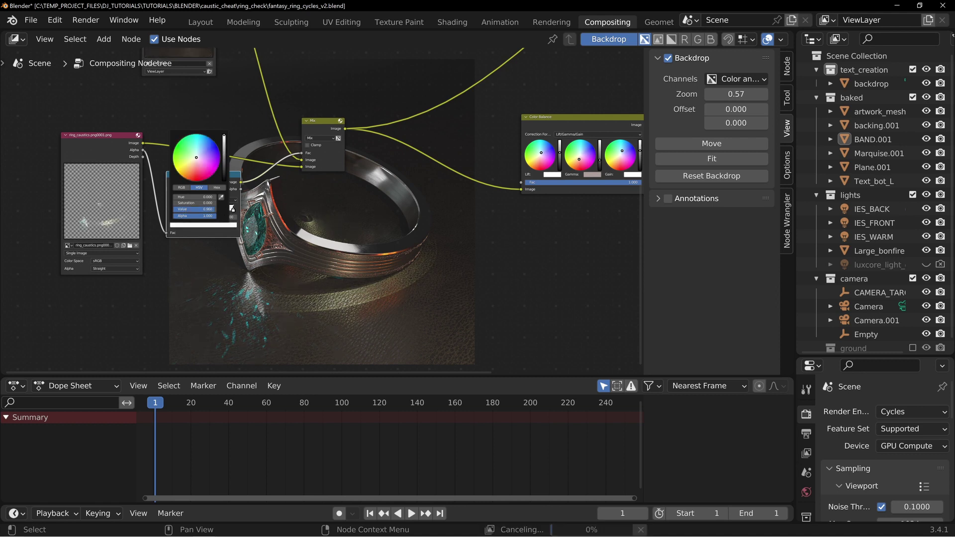
click(377, 215)
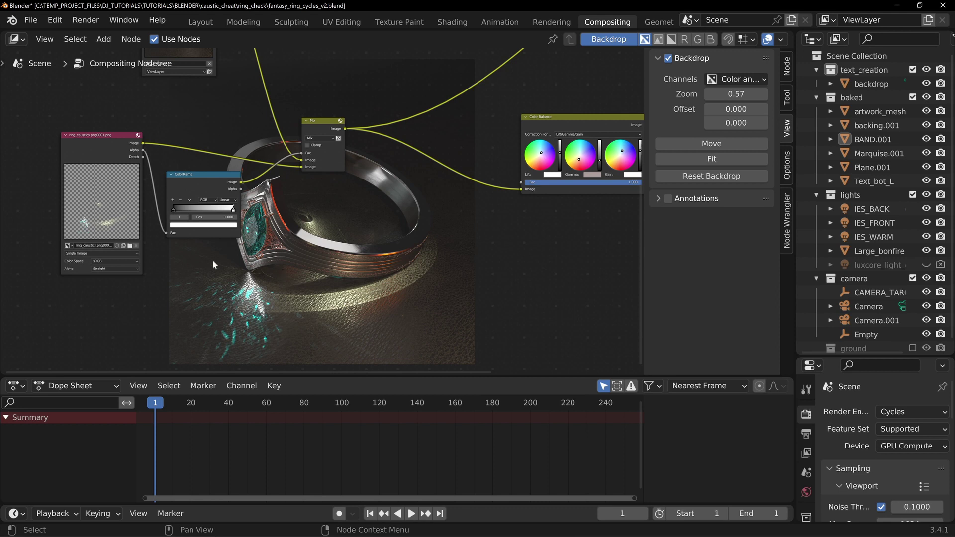
Reposition the Mix and ColorRamp nodes, undoing a trial move of the ramp's white stop
scroll(380, 193, up, 1)
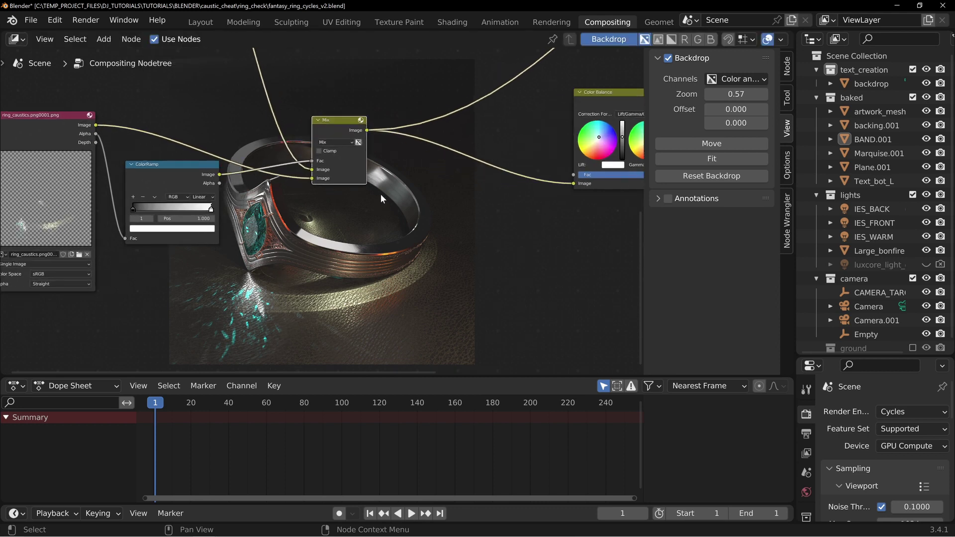
click(334, 143)
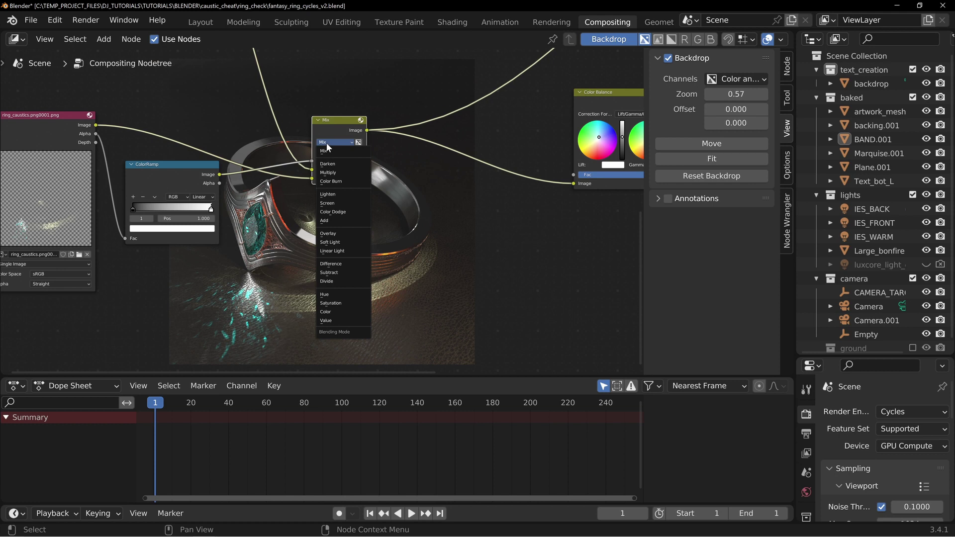
click(337, 147)
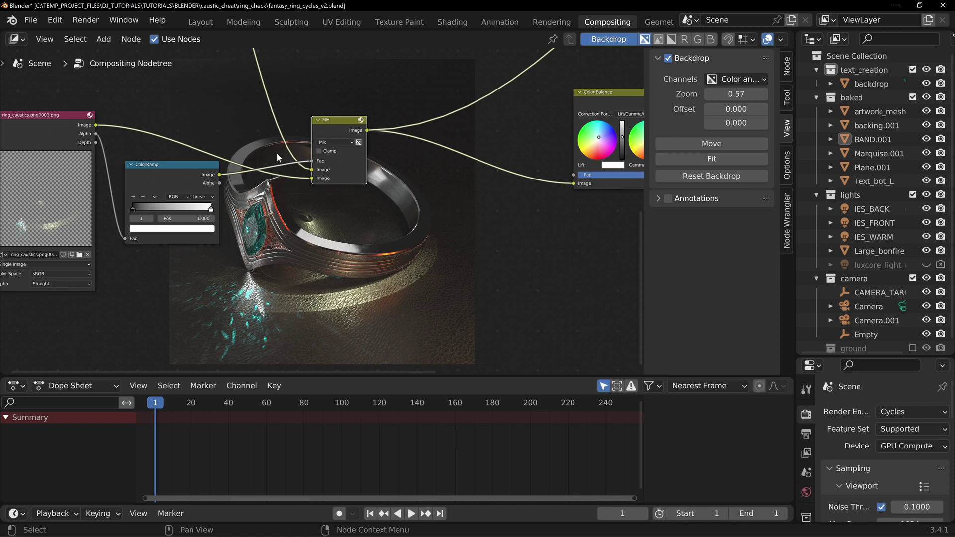
drag(95, 125, 311, 177)
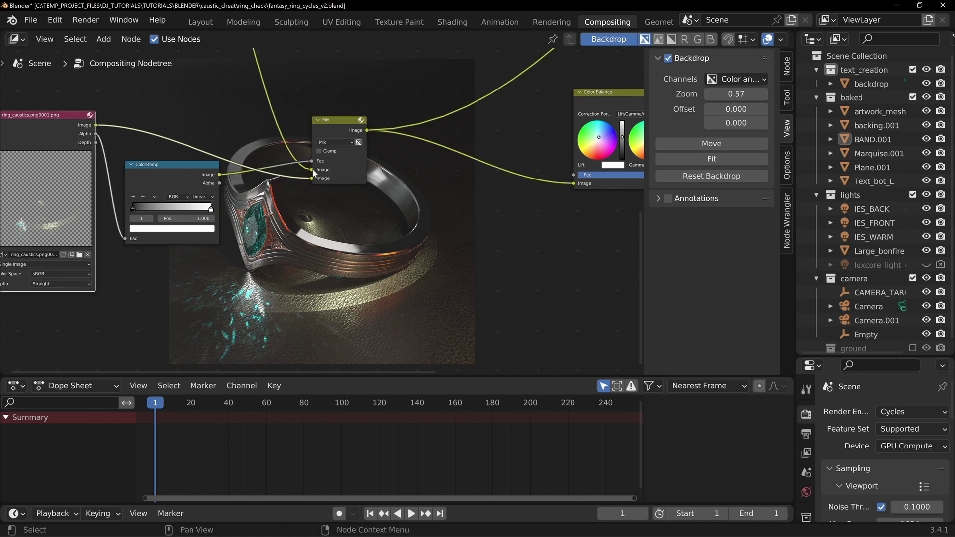
click(332, 124)
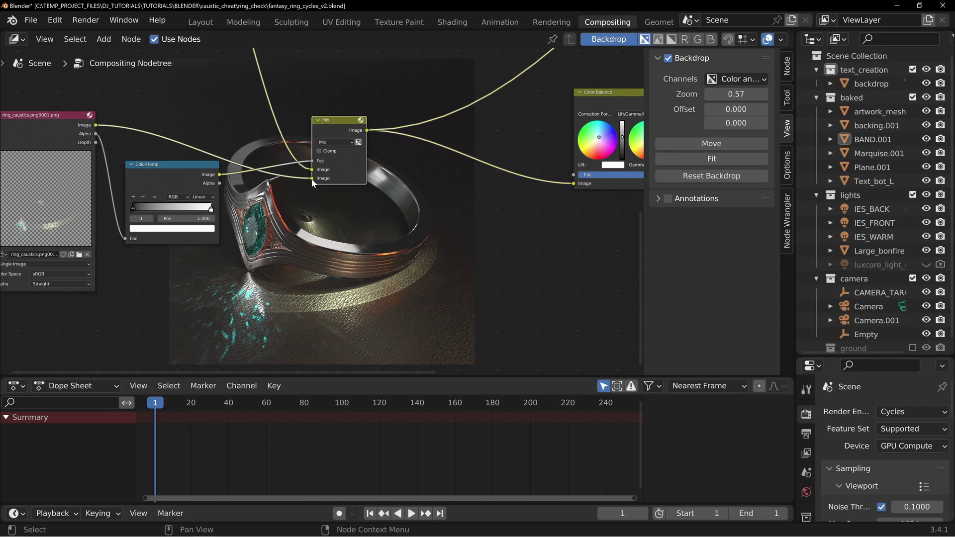
drag(333, 124, 318, 112)
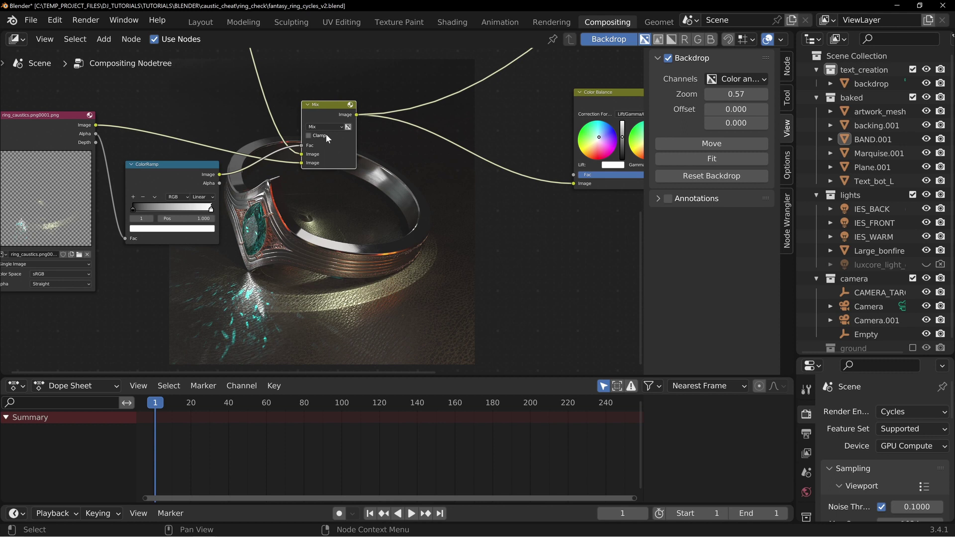
drag(190, 172, 159, 176)
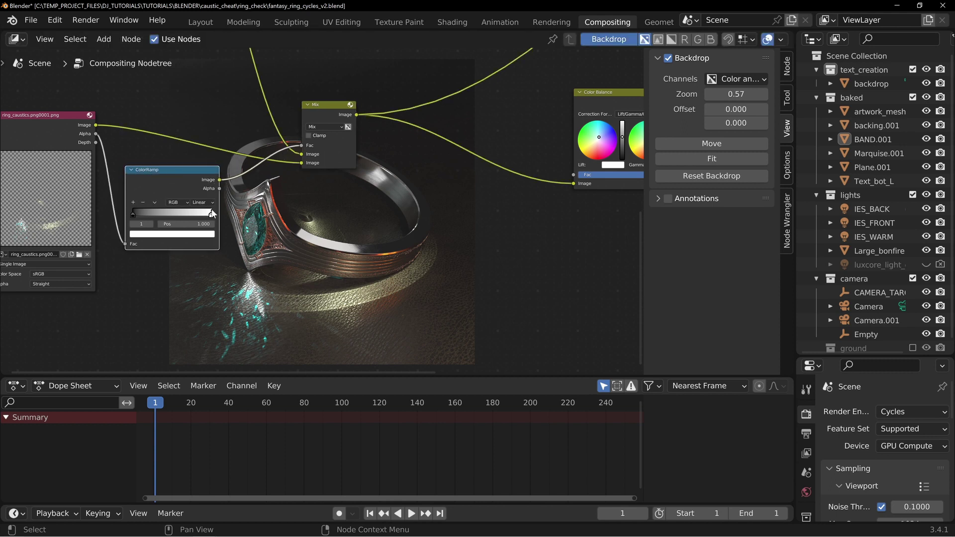
drag(212, 214, 183, 212)
key(ctrl+z)
Try Lighten, Overlay and Add blend modes on the Mix node, then settle on Screen
click(333, 127)
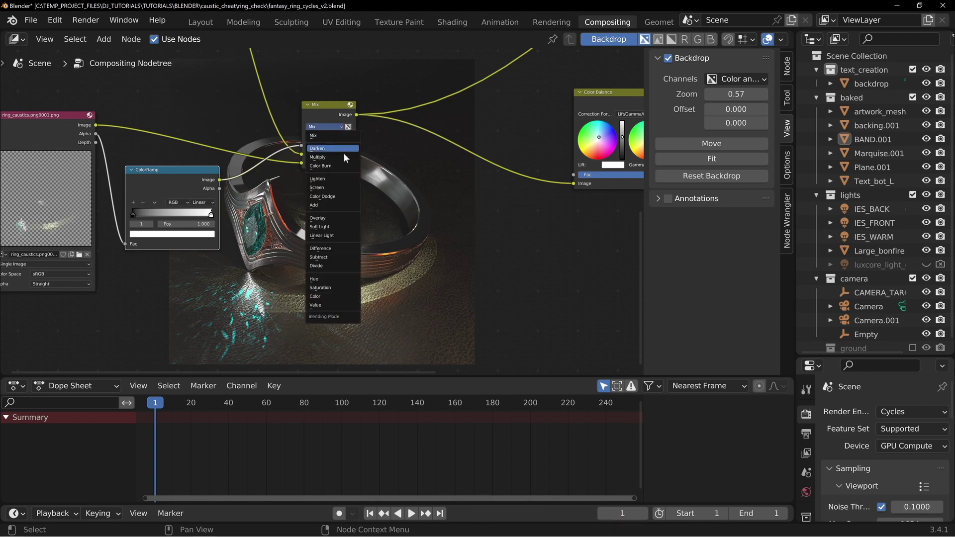
click(332, 178)
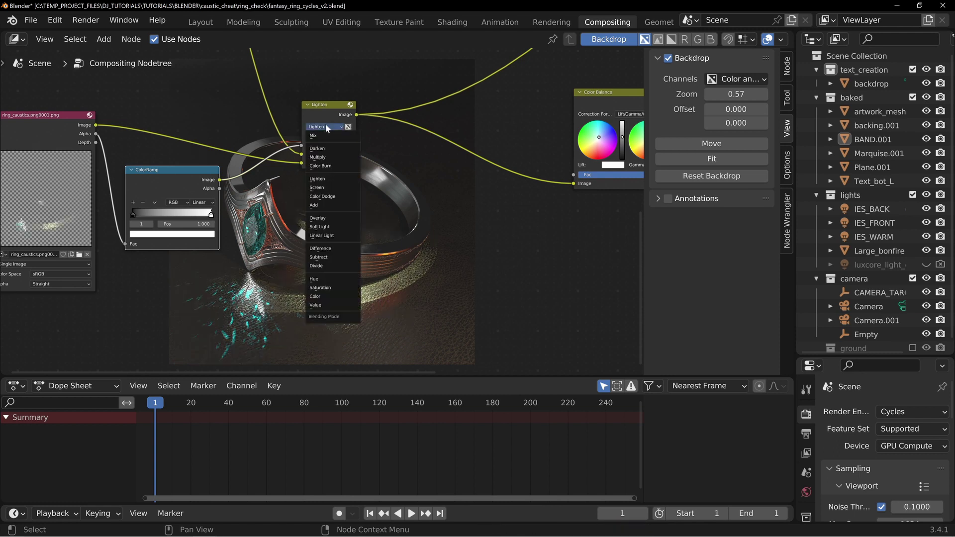
click(333, 217)
click(327, 126)
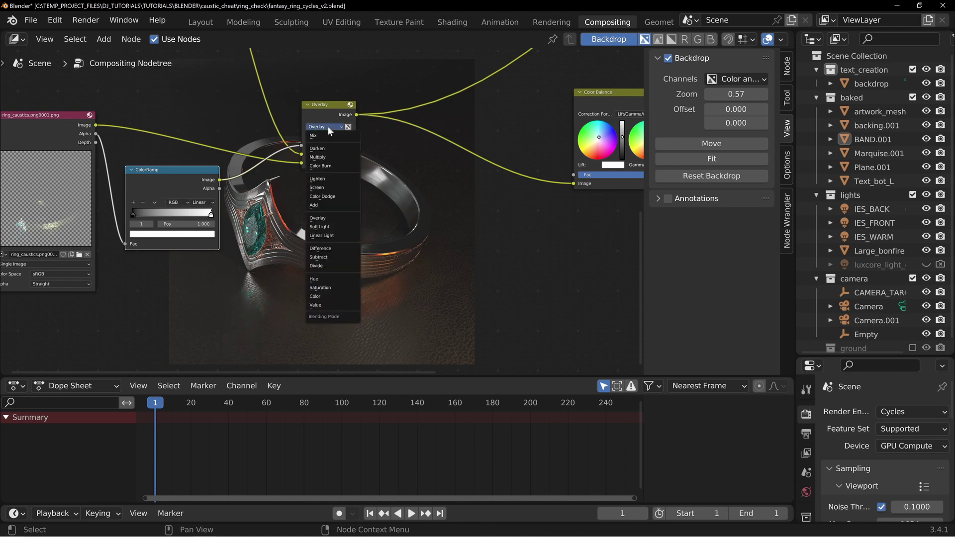
click(330, 203)
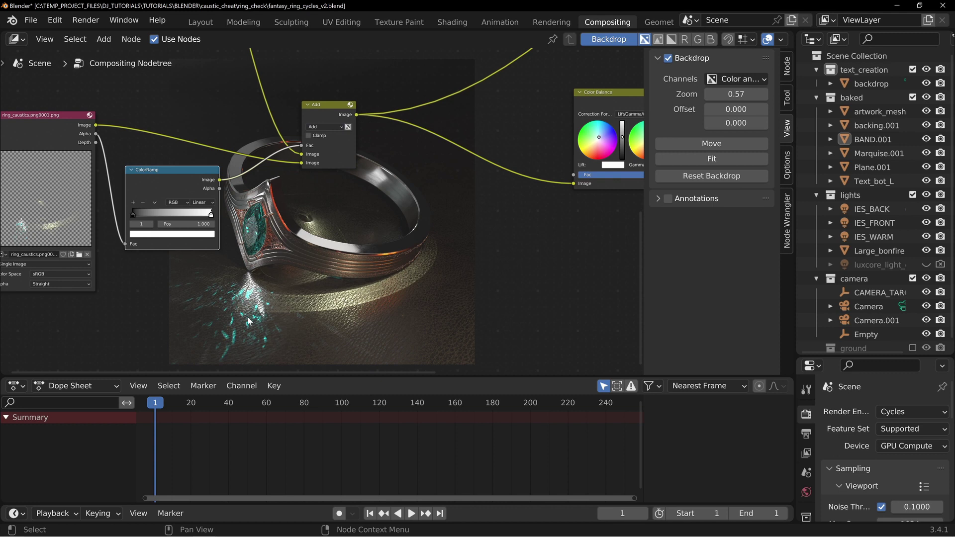
click(328, 126)
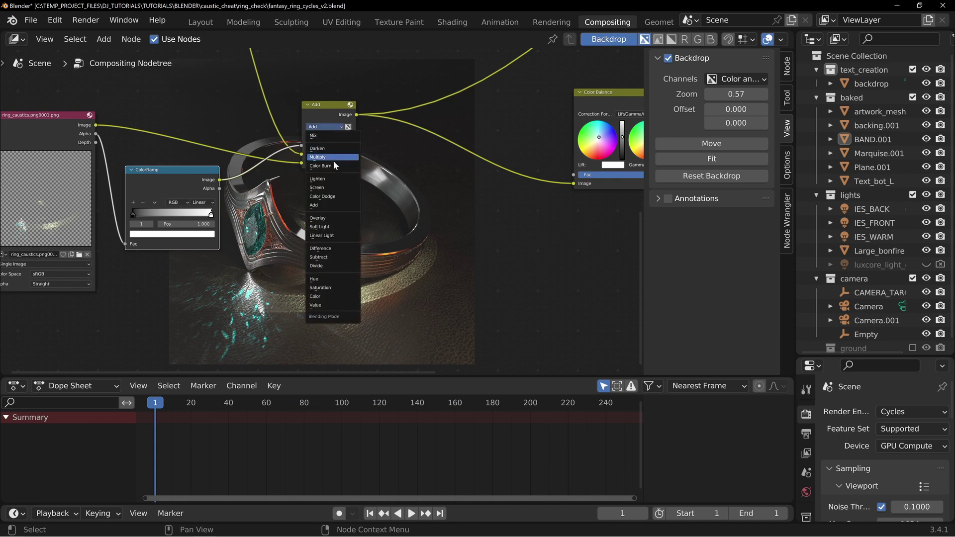
click(333, 187)
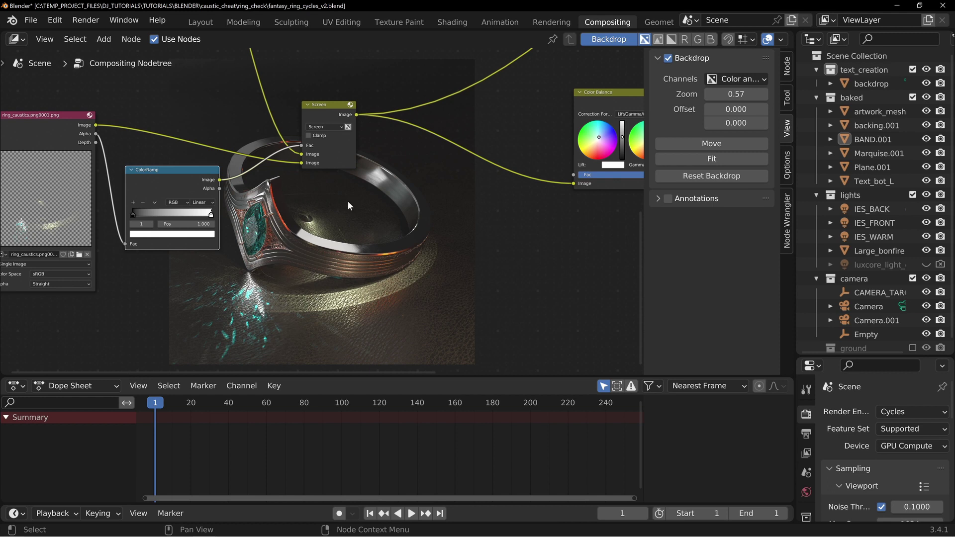
drag(327, 106, 331, 104)
click(327, 123)
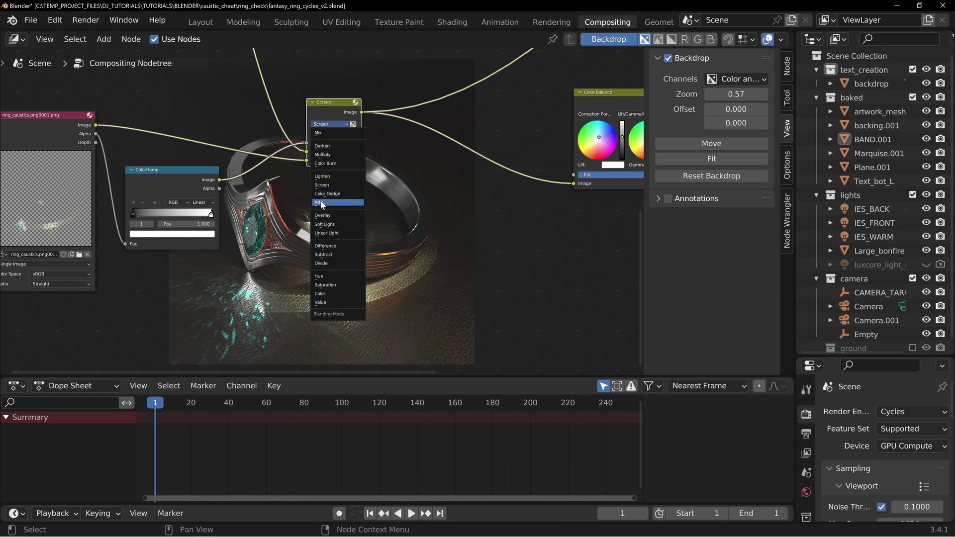
Nudge the Screen mix, ColorRamp and image nodes, testing the white stop at 0.700 before restoring 1.000
drag(339, 106, 338, 100)
mouse_move(182, 174)
mouse_down()
mouse_move(188, 184)
mouse_move(189, 168)
mouse_up()
drag(64, 121, 78, 123)
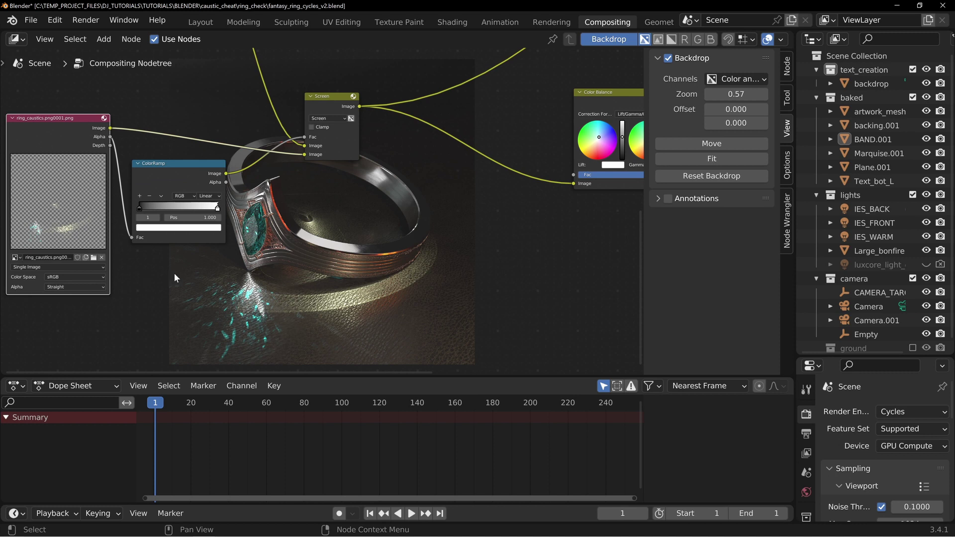
mouse_move(218, 207)
mouse_down()
mouse_move(192, 213)
mouse_move(220, 214)
mouse_up()
middle_drag(534, 219, 344, 257)
Place the Glare node beside Color Balance and preview the Glare output
click(472, 137)
drag(472, 136, 357, 183)
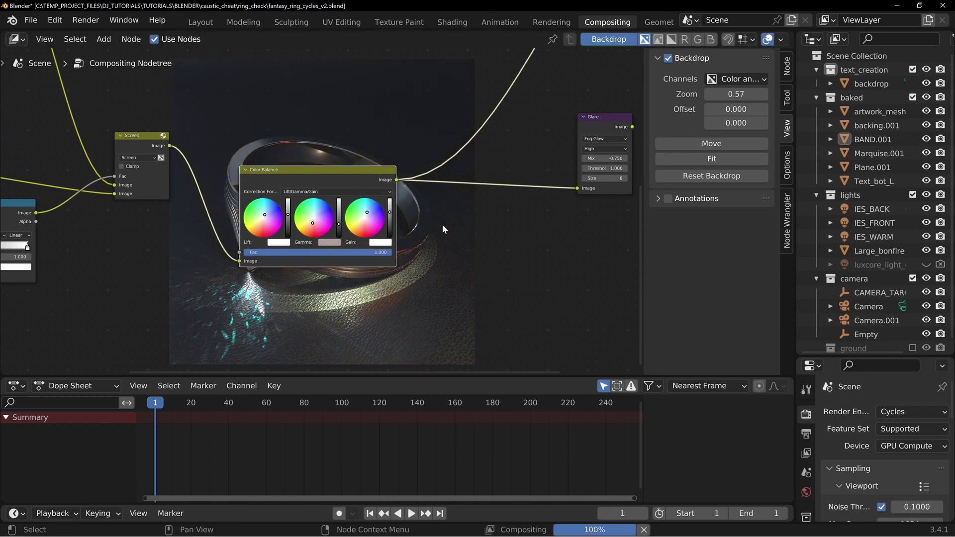
middle_drag(157, 208, 204, 208)
middle_drag(477, 149, 268, 165)
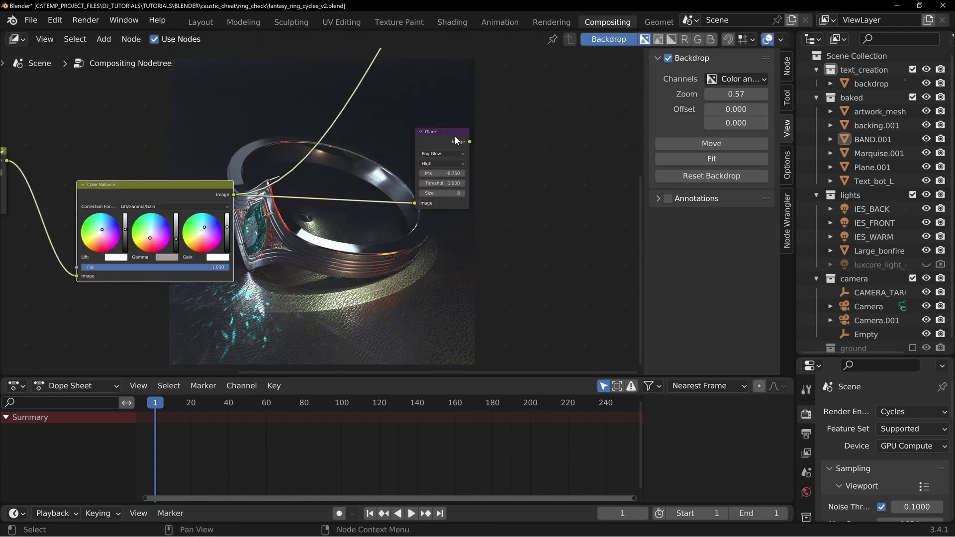
ctrl+shift+click(453, 141)
drag(452, 140, 293, 176)
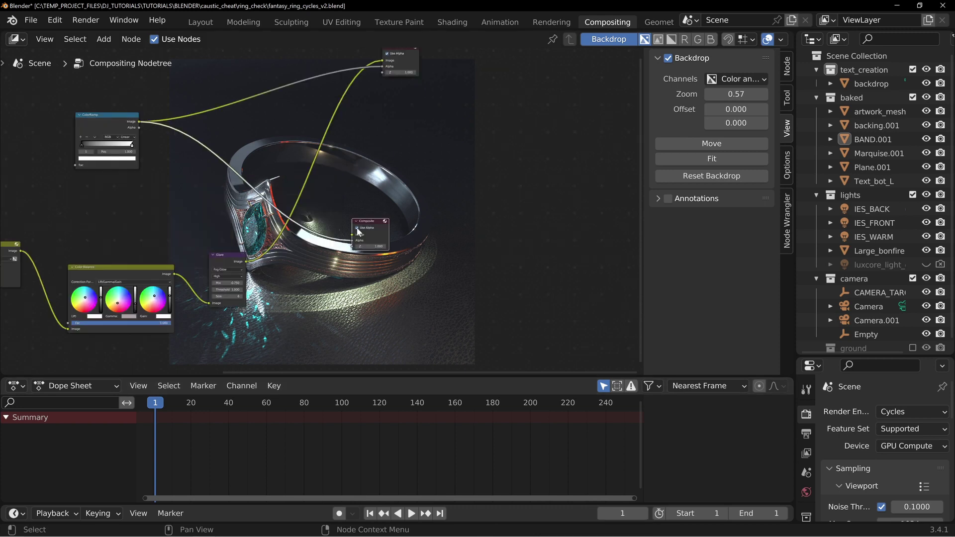
click(357, 228)
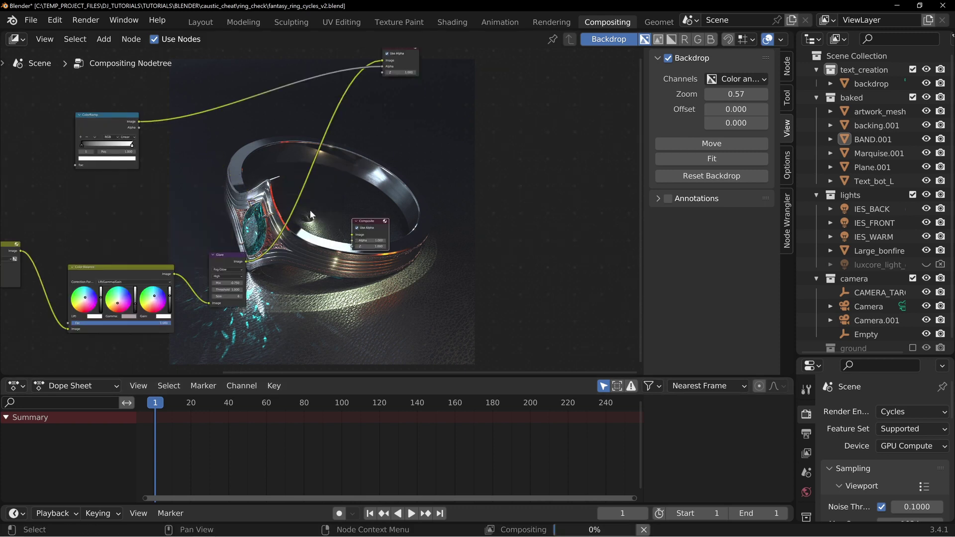
Move the Viewer beside Composite, drop its ColorRamp link, and tidy the Glare and Viewer positions
drag(408, 49, 346, 166)
drag(403, 163, 399, 168)
middle_drag(294, 240, 355, 228)
drag(464, 165, 427, 133)
drag(298, 248, 283, 258)
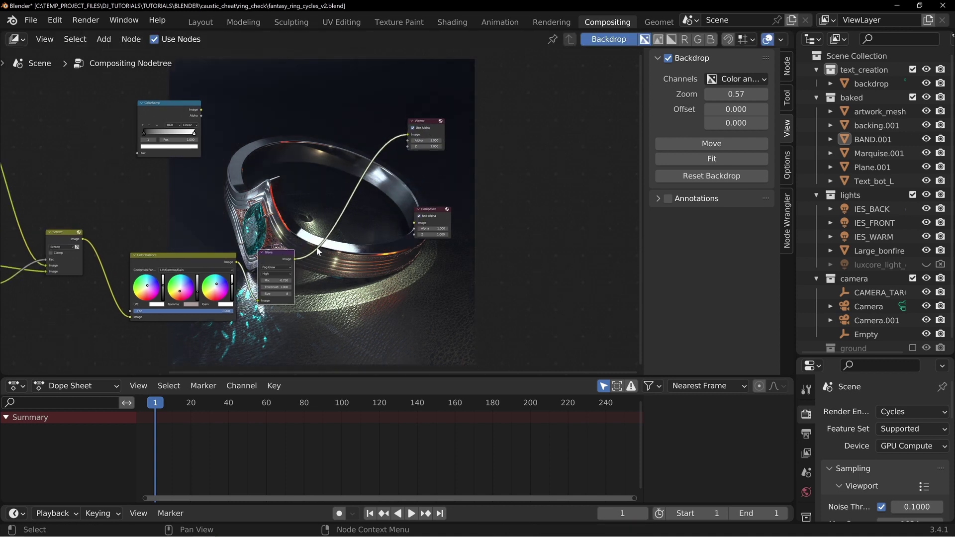
drag(425, 129, 426, 131)
middle_drag(524, 208, 594, 189)
mouse_move(205, 527)
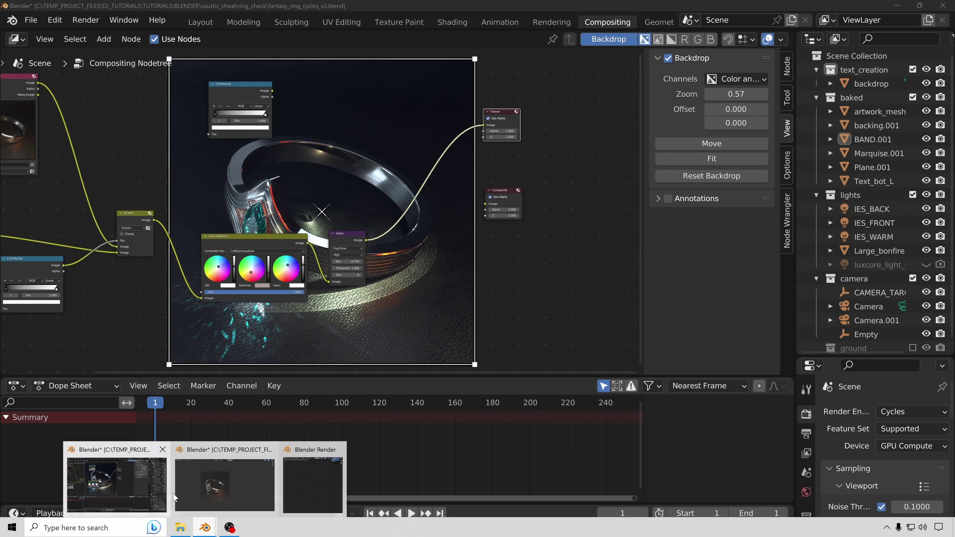
click(239, 480)
scroll(383, 340, up, 5)
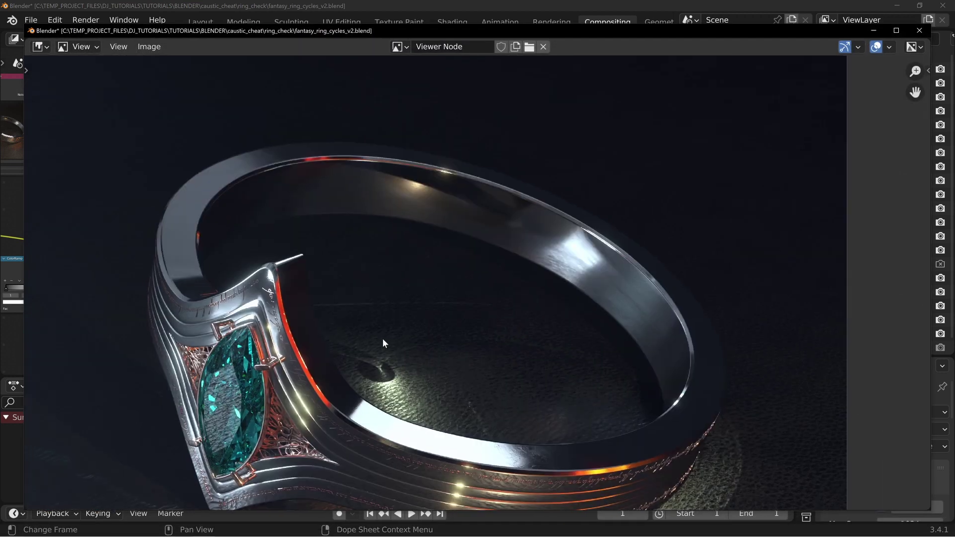
middle_drag(286, 243, 359, 343)
middle_drag(415, 402, 480, 174)
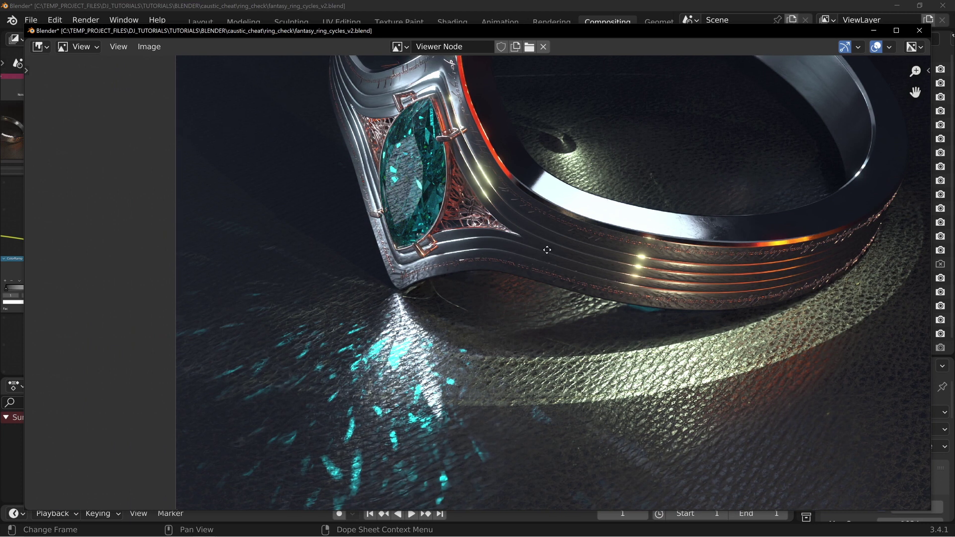
key(Home)
scroll(507, 247, down, 4)
middle_drag(501, 208, 463, 213)
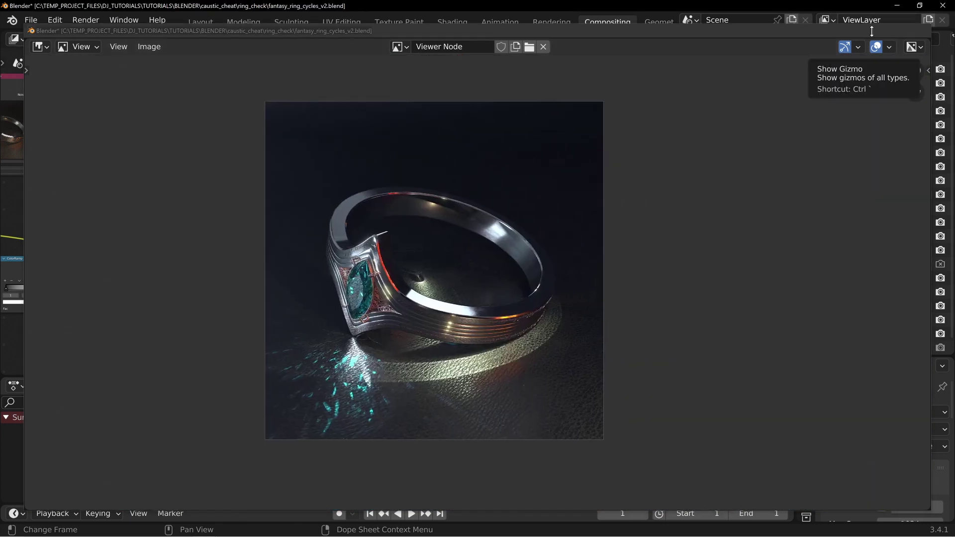
click(872, 31)
middle_drag(44, 148, 293, 193)
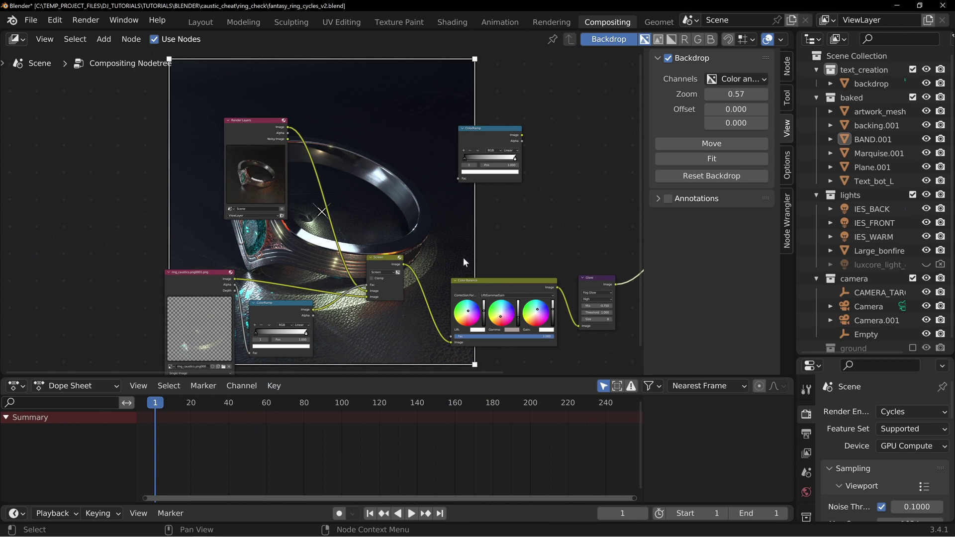
Shift the Render Layers node left and move the spare ColorRamp node to the top right
middle_drag(440, 256, 314, 251)
middle_drag(197, 335, 239, 267)
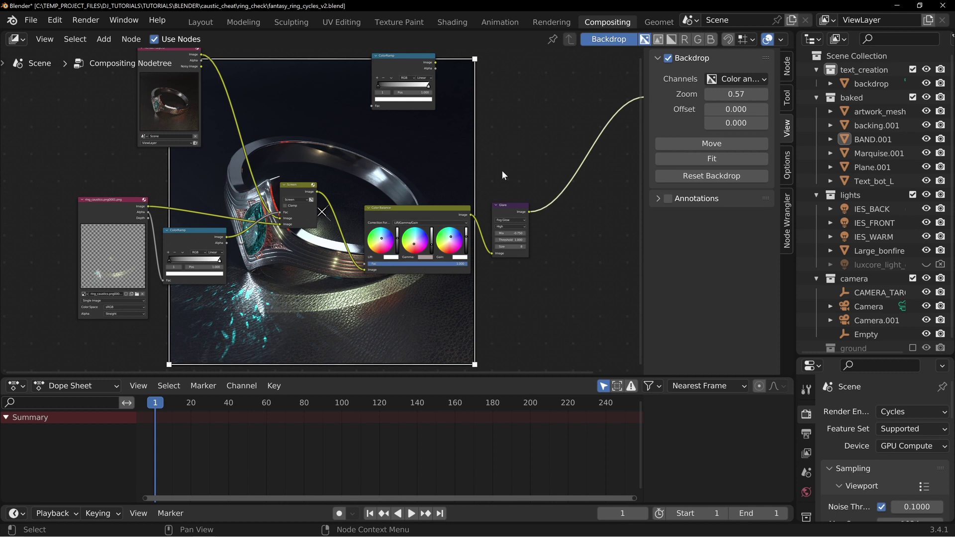
middle_drag(209, 175, 259, 225)
drag(230, 118, 168, 127)
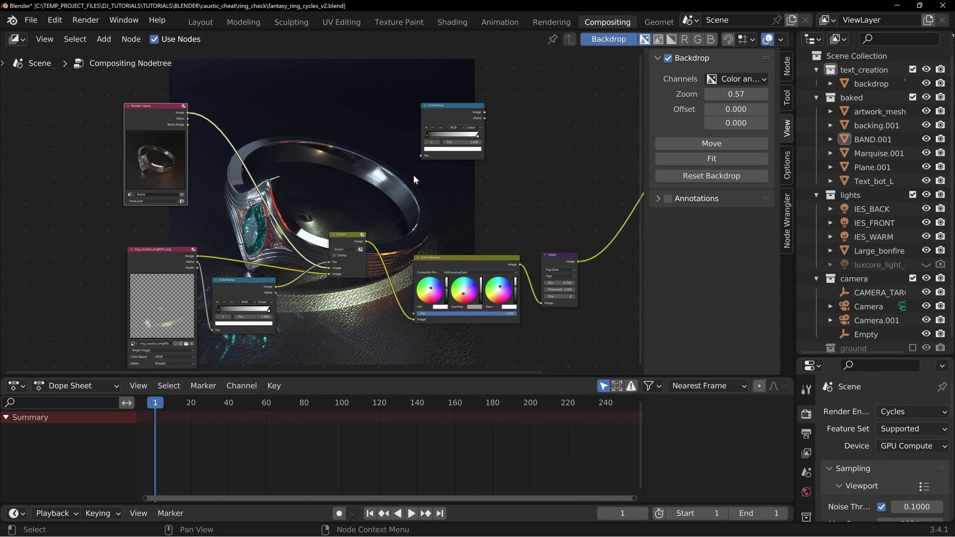
middle_drag(401, 187, 286, 200)
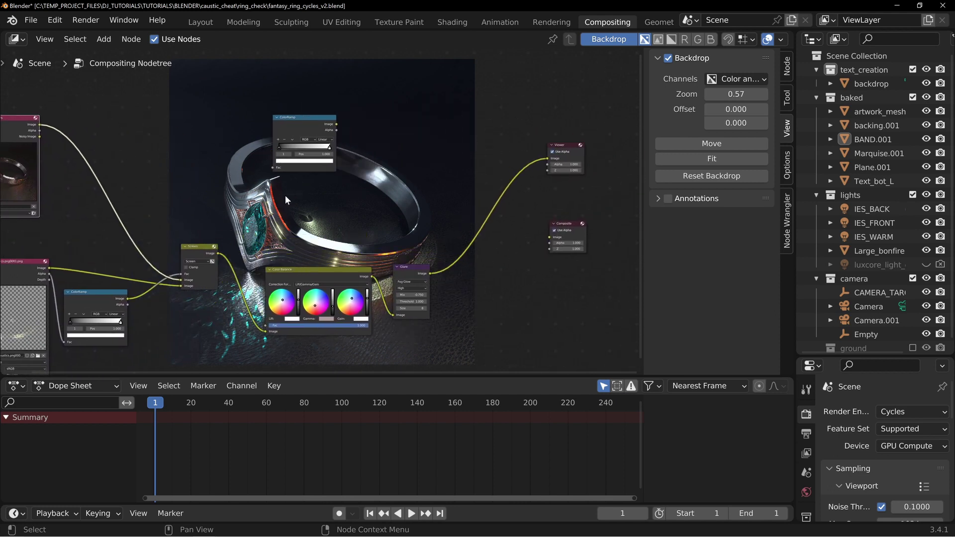
drag(305, 130, 376, 154)
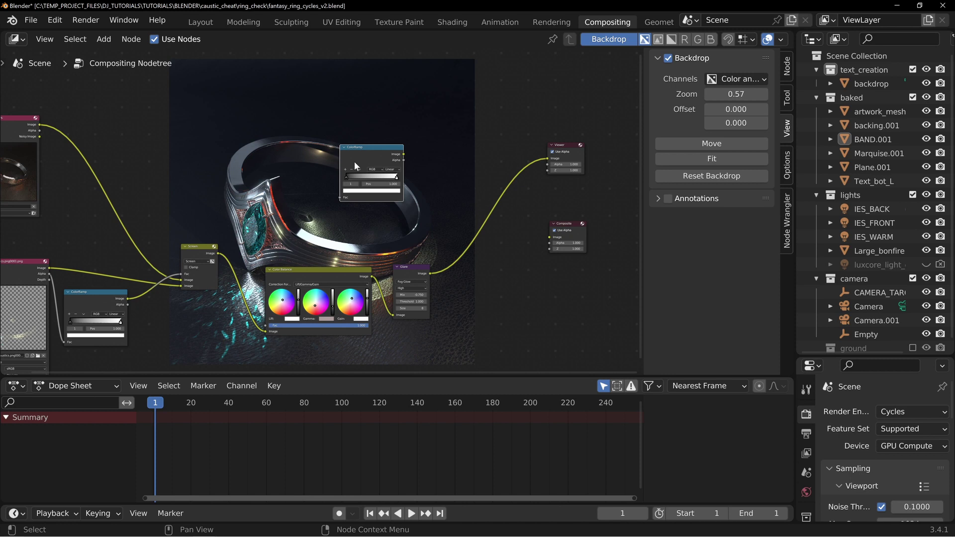
drag(361, 150, 497, 81)
Tuck the Color Balance node between the Screen mix and Glare nodes, leaving the backdrop visible
middle_drag(295, 190, 343, 191)
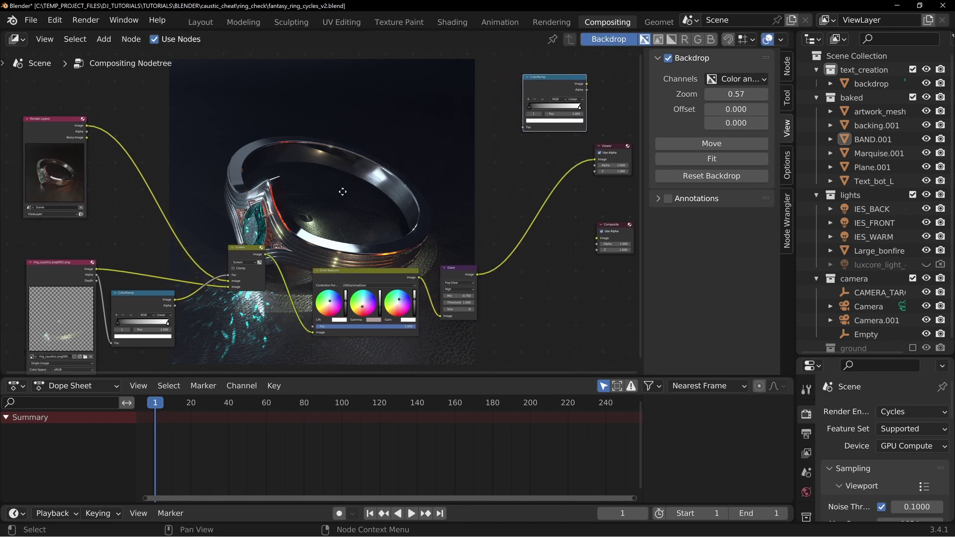
middle_drag(331, 251, 343, 149)
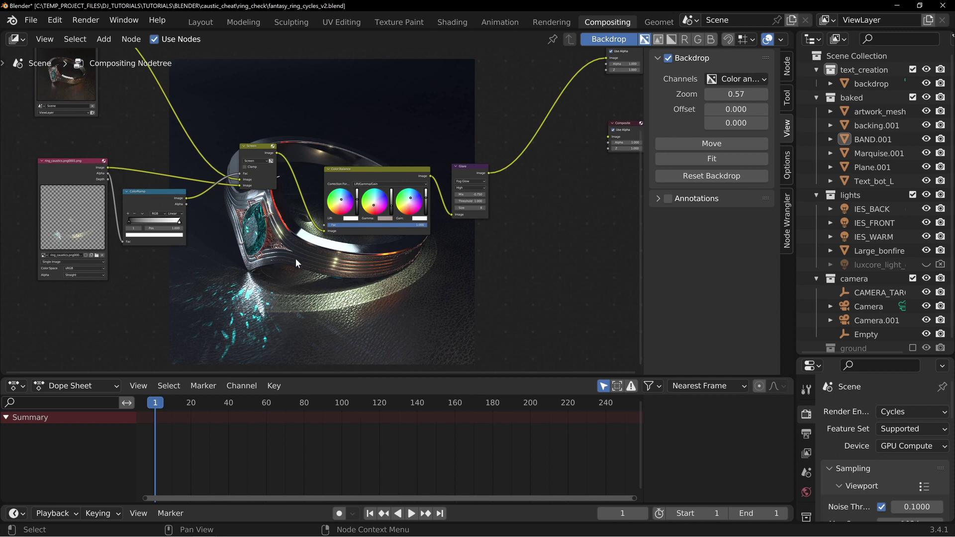
middle_drag(295, 258, 254, 213)
drag(336, 130, 317, 112)
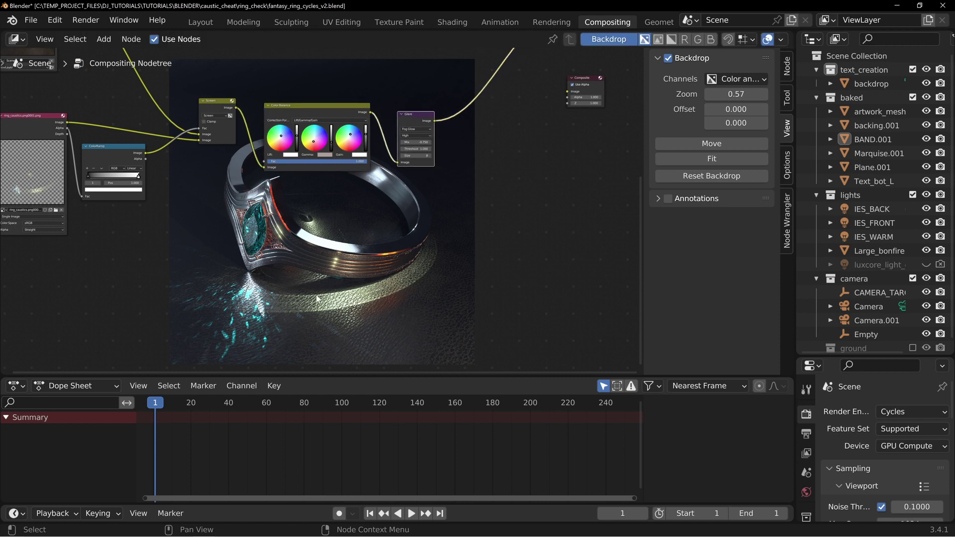
middle_drag(281, 291, 206, 213)
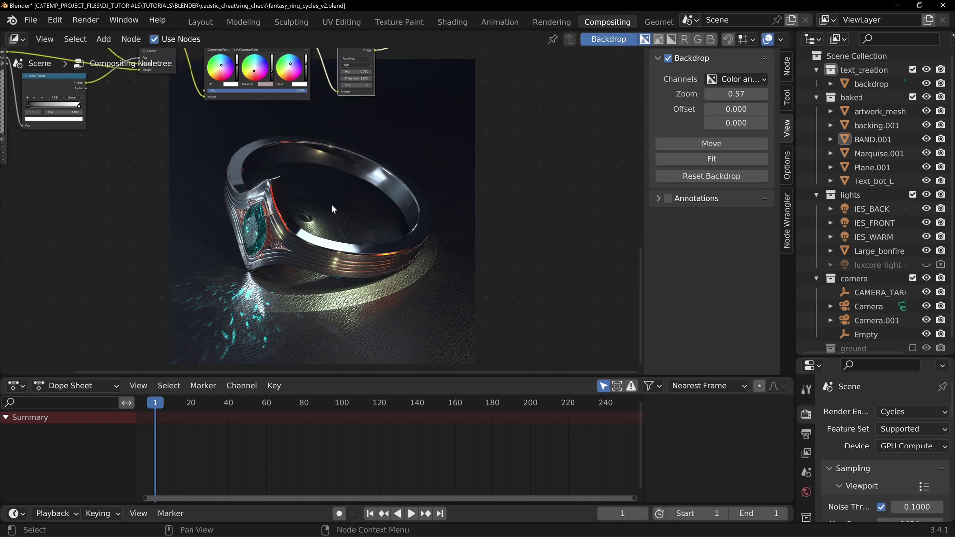